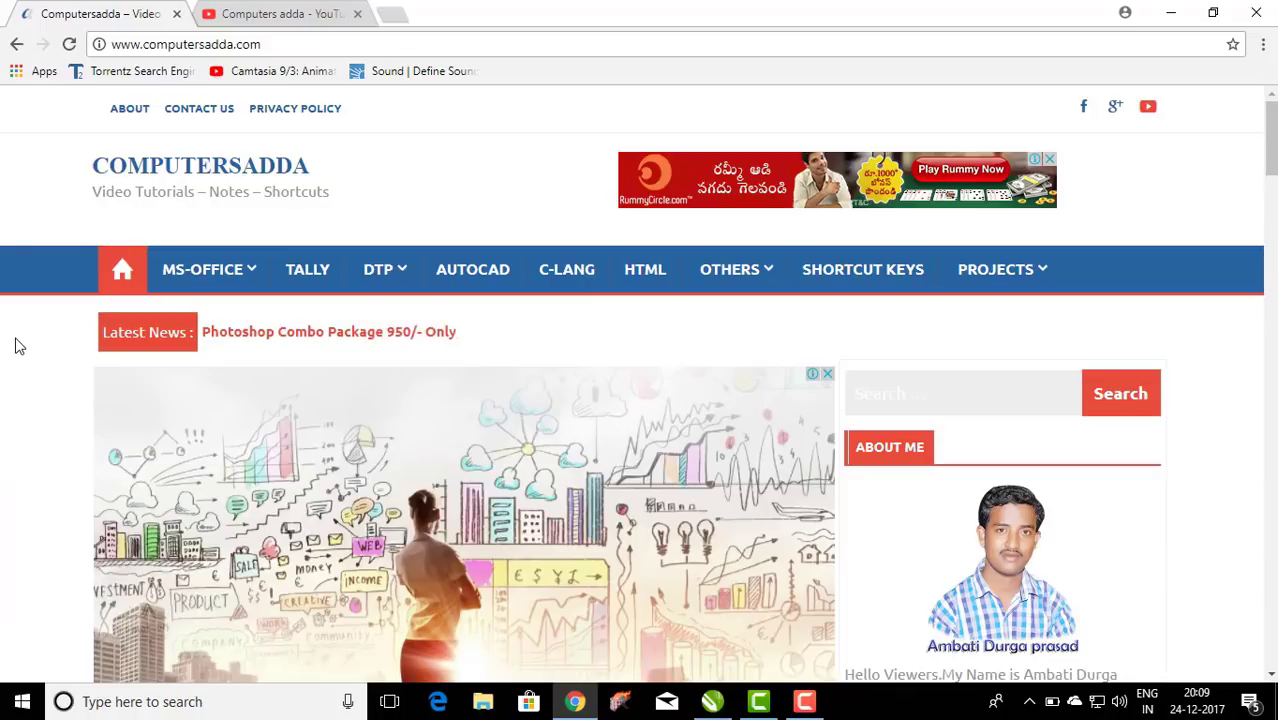
# Step: Switch to the Computers adda YouTube channel tab in Chrome
pyautogui.click(199, 10)
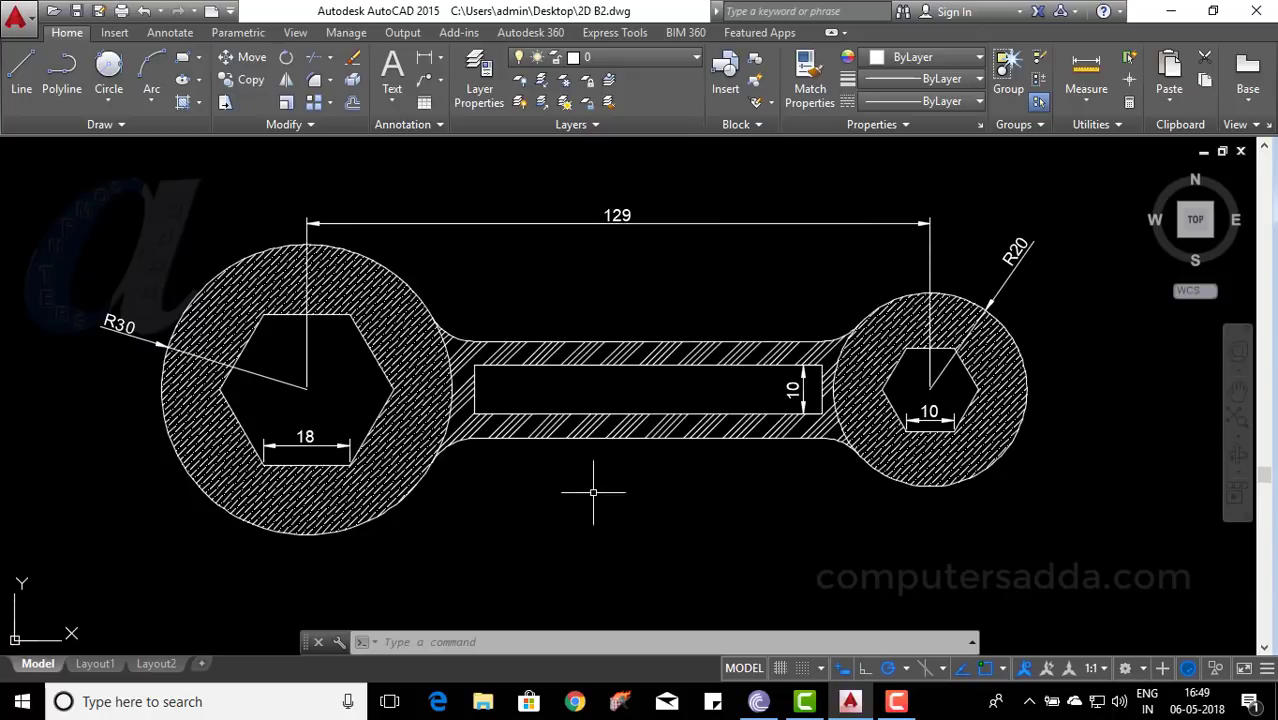
pyautogui.scroll(-2, 593, 486)
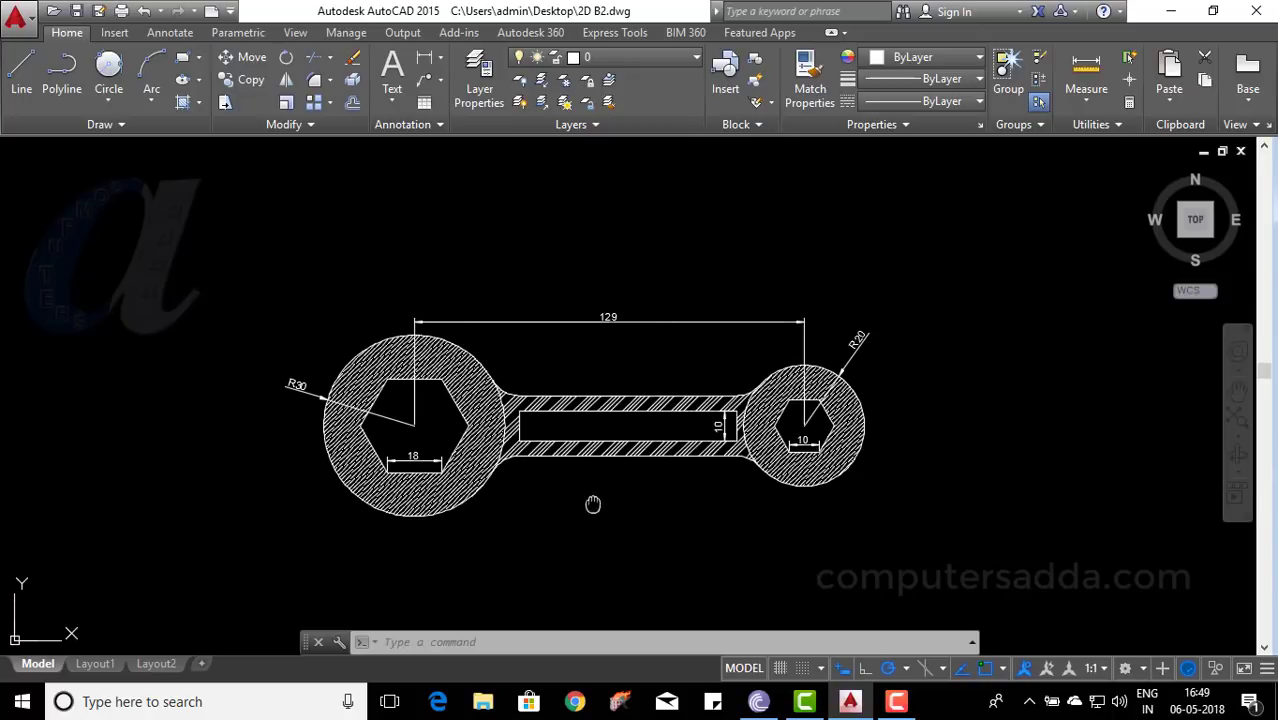
pyautogui.moveTo(593, 504); pyautogui.dragTo(611, 363, button='middle')
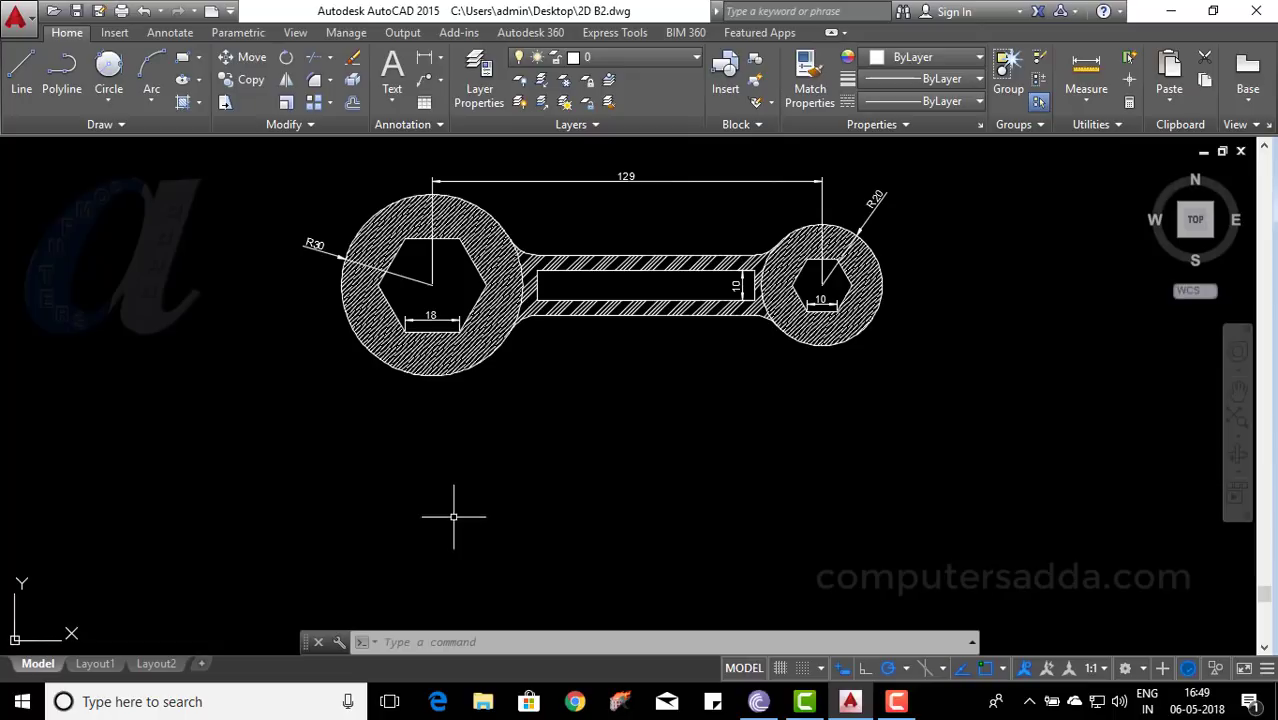
pyautogui.moveTo(458, 499); pyautogui.dragTo(458, 489, button='middle')
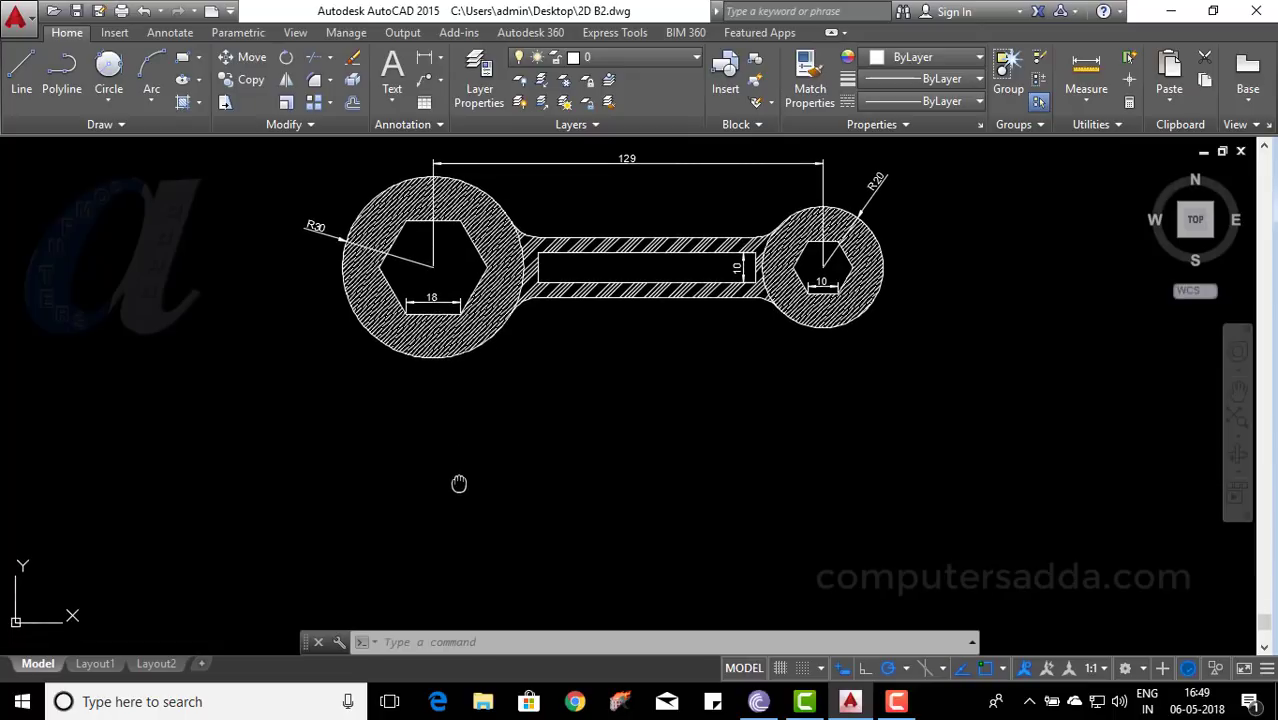
pyautogui.scroll(2, 428, 278)
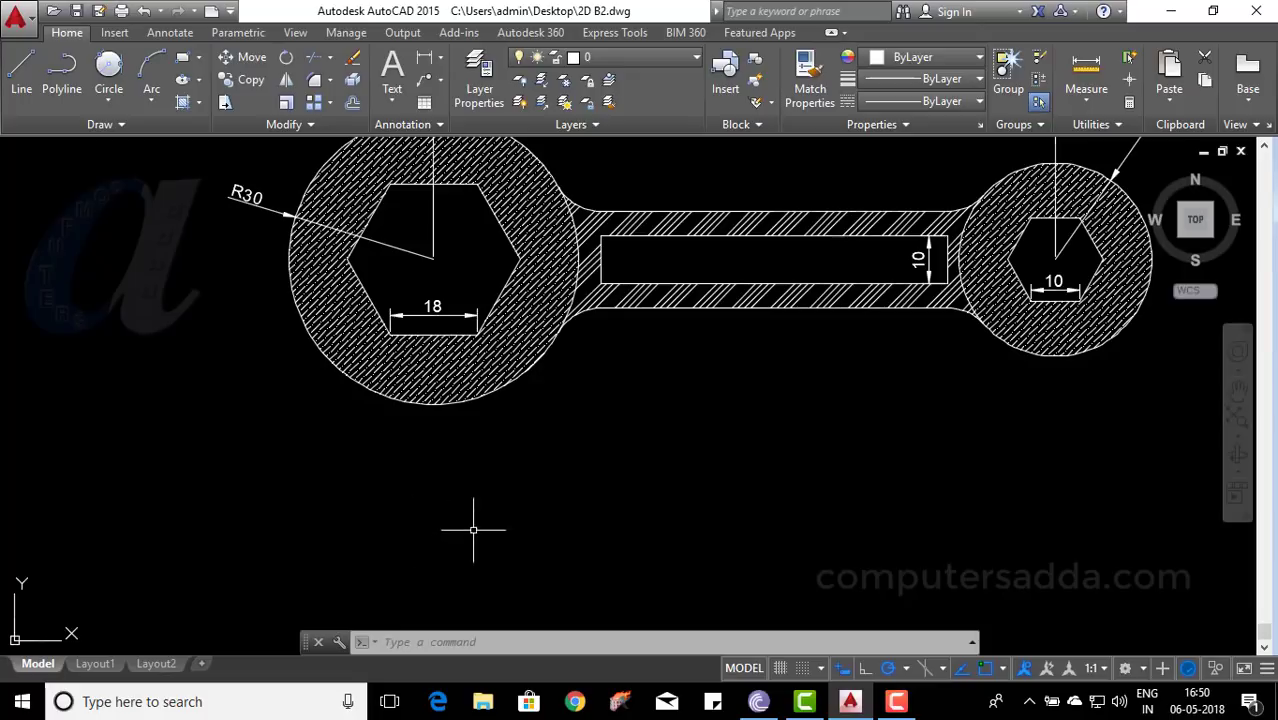
pyautogui.moveTo(459, 510); pyautogui.dragTo(474, 469, button='middle')
pyautogui.write('POL')
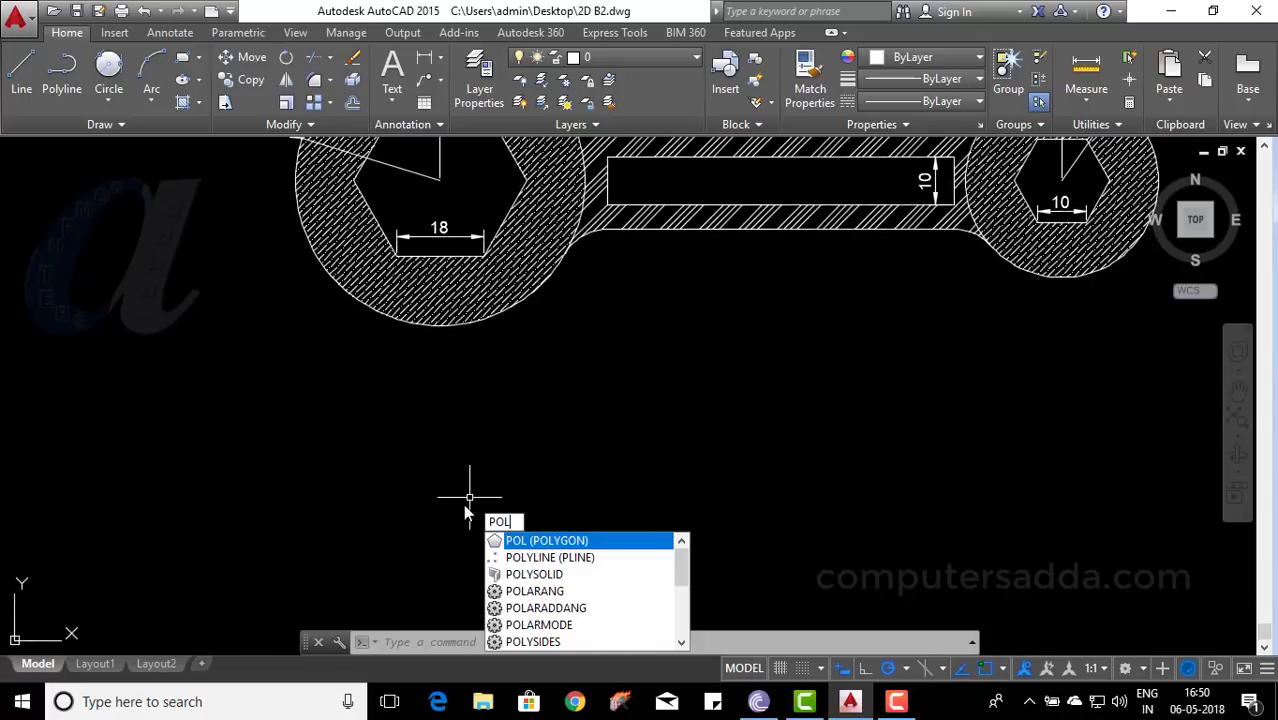
# Step: Draw a six-sided polygon inscribed in a radius-18 circle below the reference spanner
pyautogui.press('Return')
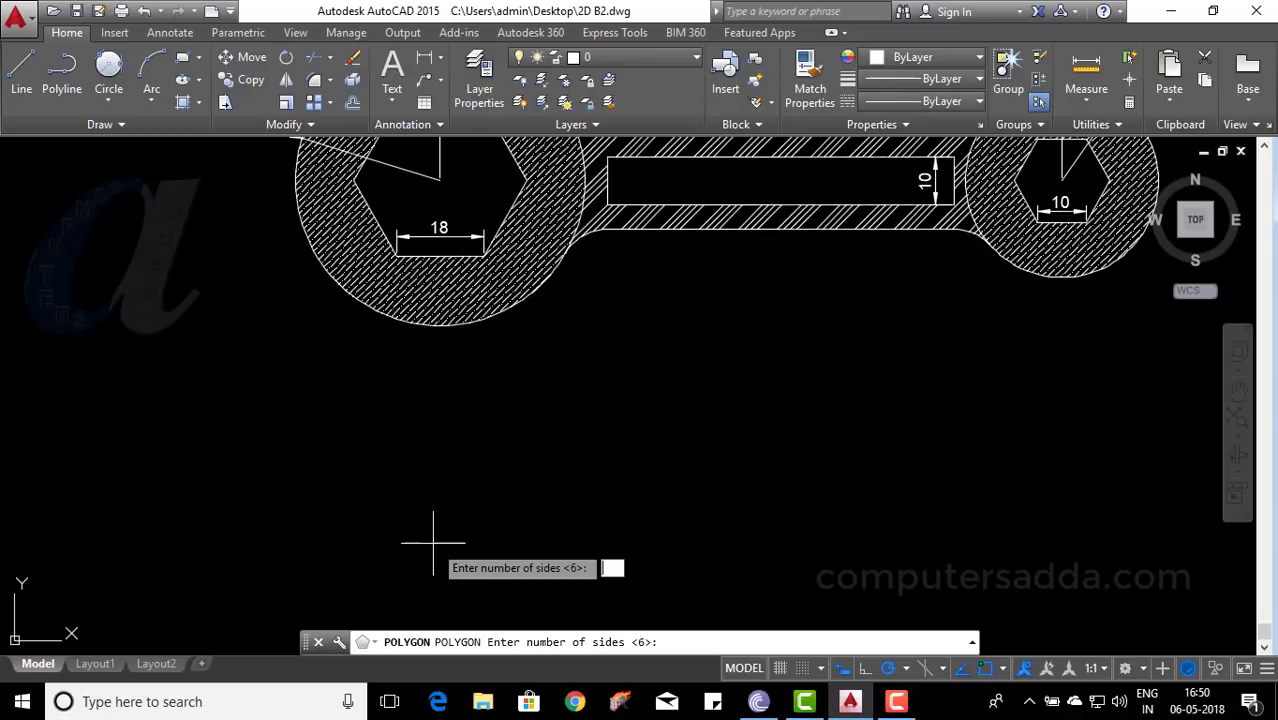
pyautogui.write('6')
pyautogui.press('Return')
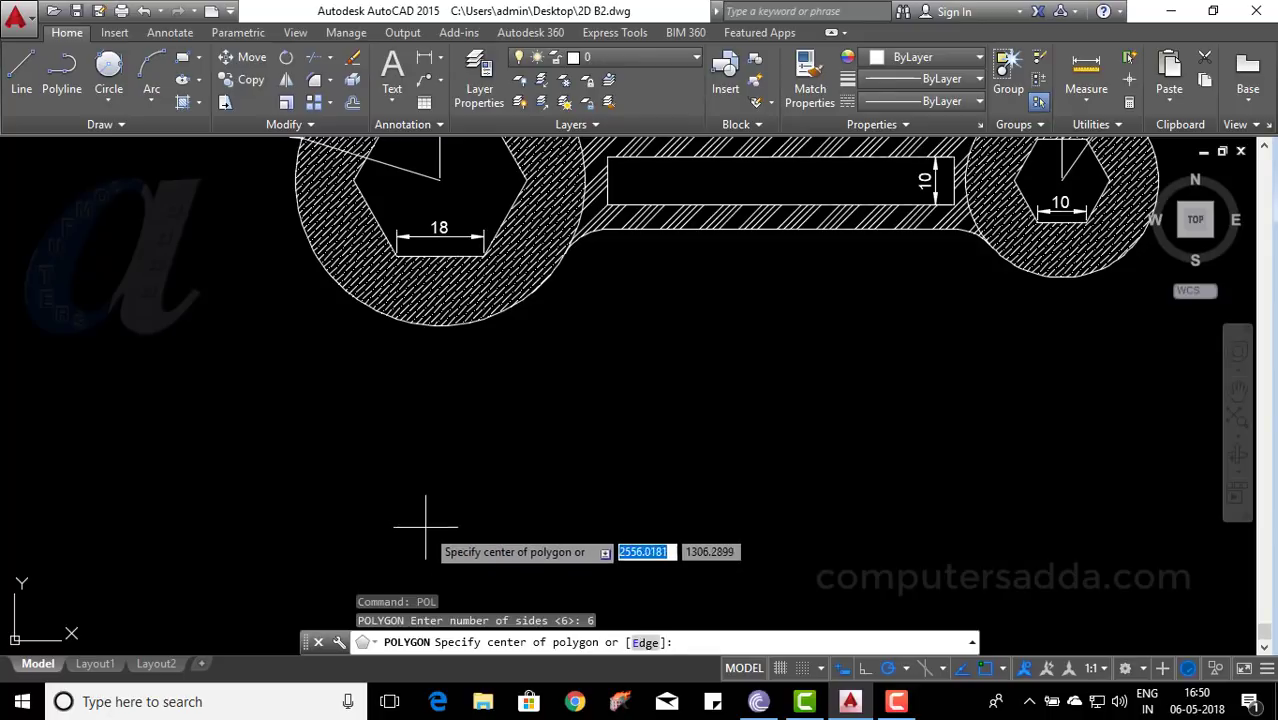
pyautogui.click(430, 515)
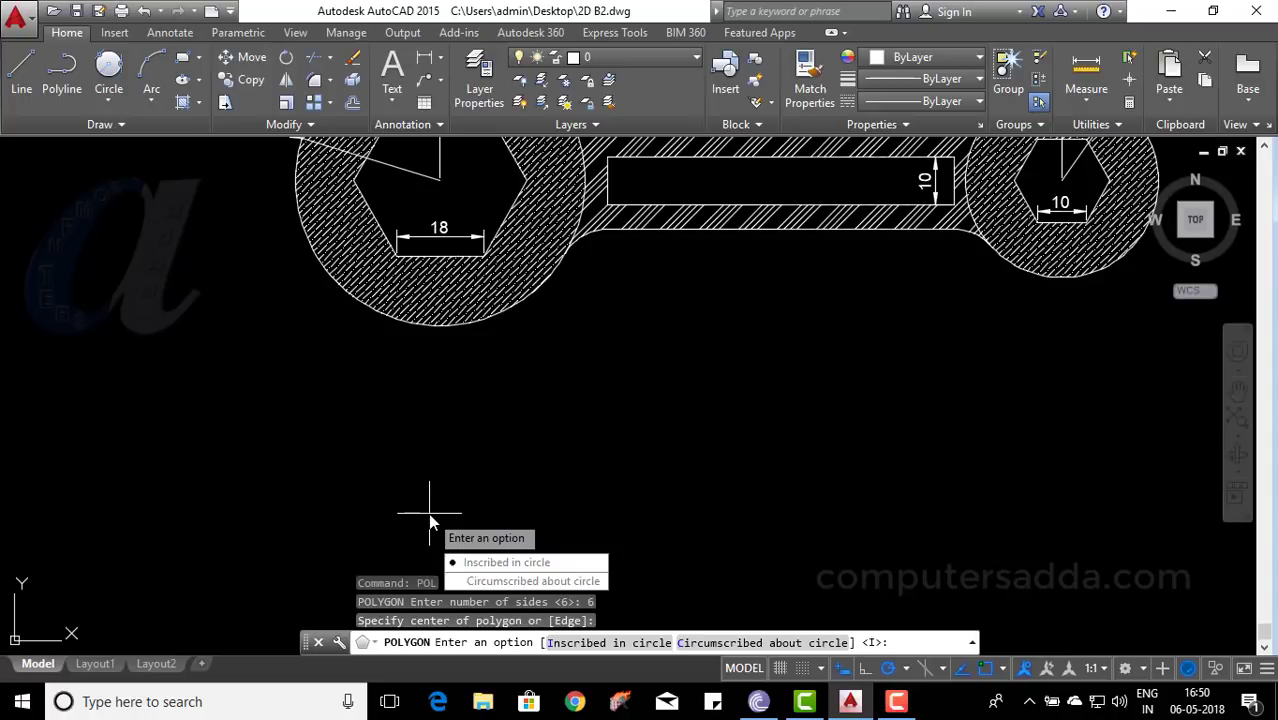
pyautogui.click(470, 566)
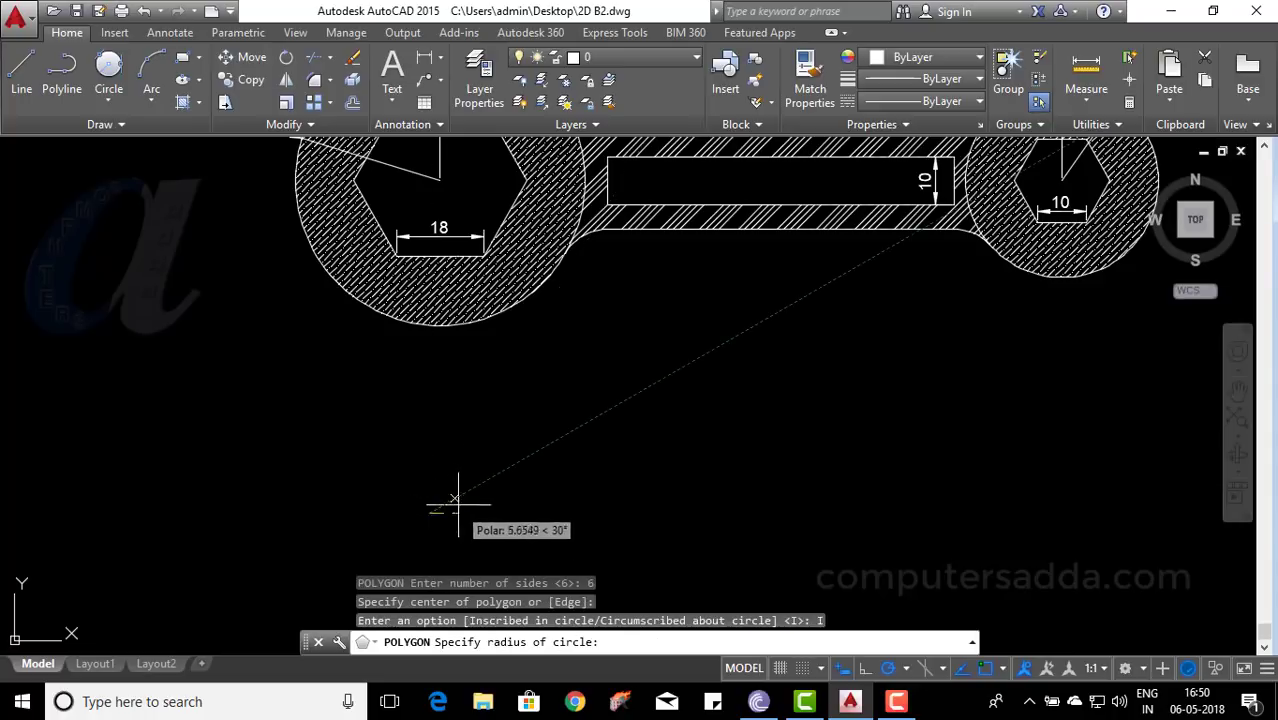
pyautogui.write('18')
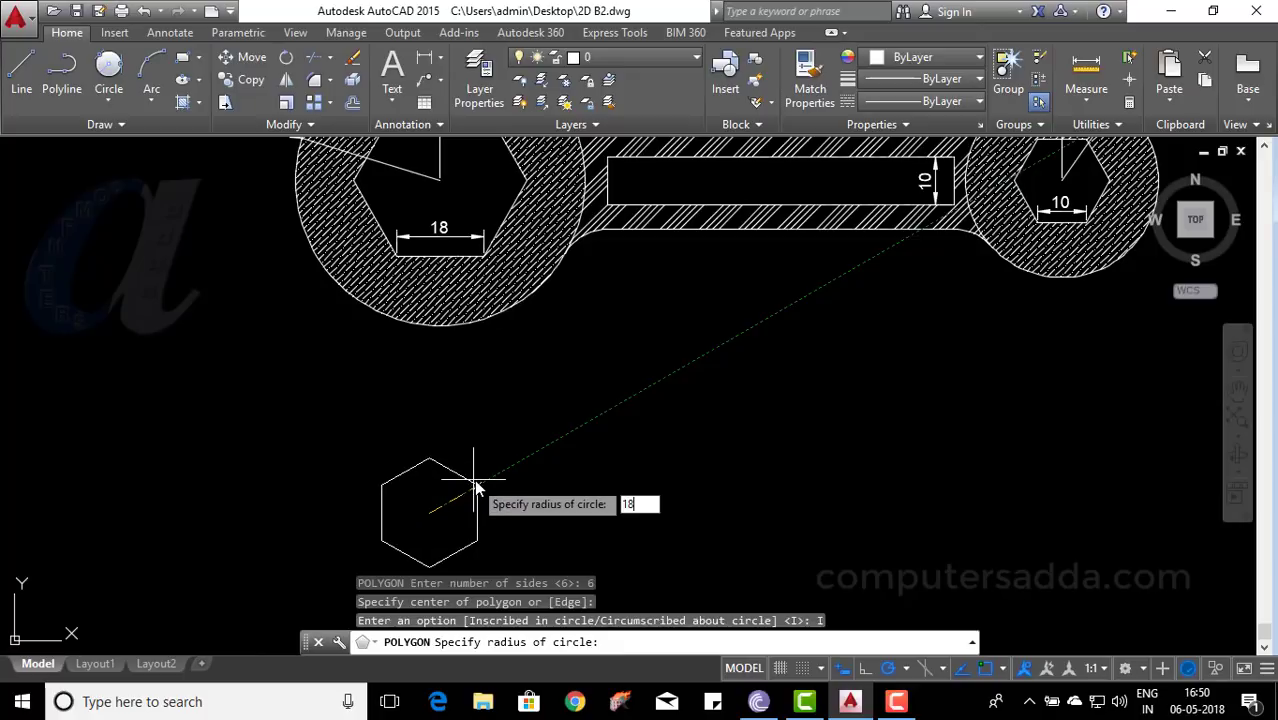
pyautogui.press('Return')
# Step: Reframe the view so the reference spanner and new hexagon are both visible
pyautogui.scroll(-4, 620, 455)
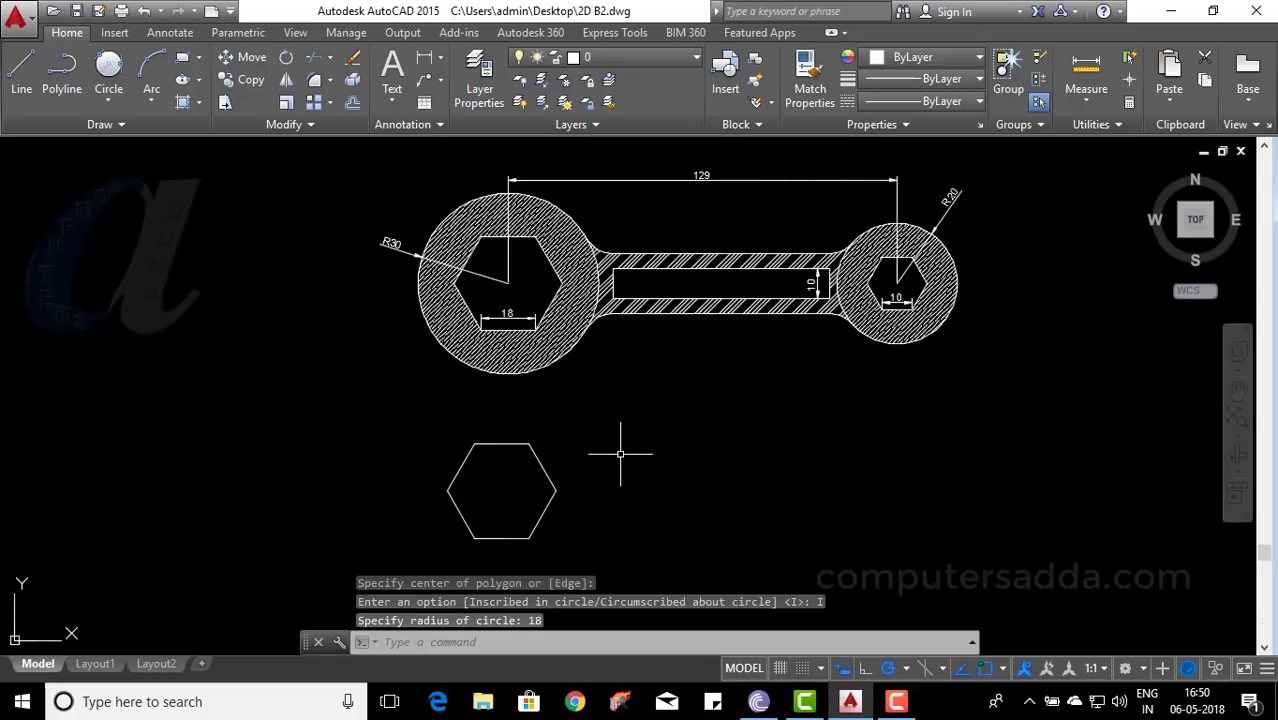
pyautogui.scroll(2, 640, 445)
pyautogui.moveTo(670, 442)
pyautogui.mouseDown(button='middle')
pyautogui.moveTo(620, 471)
pyautogui.moveTo(542, 485)
pyautogui.moveTo(446, 480)
pyautogui.mouseUp(button='middle')
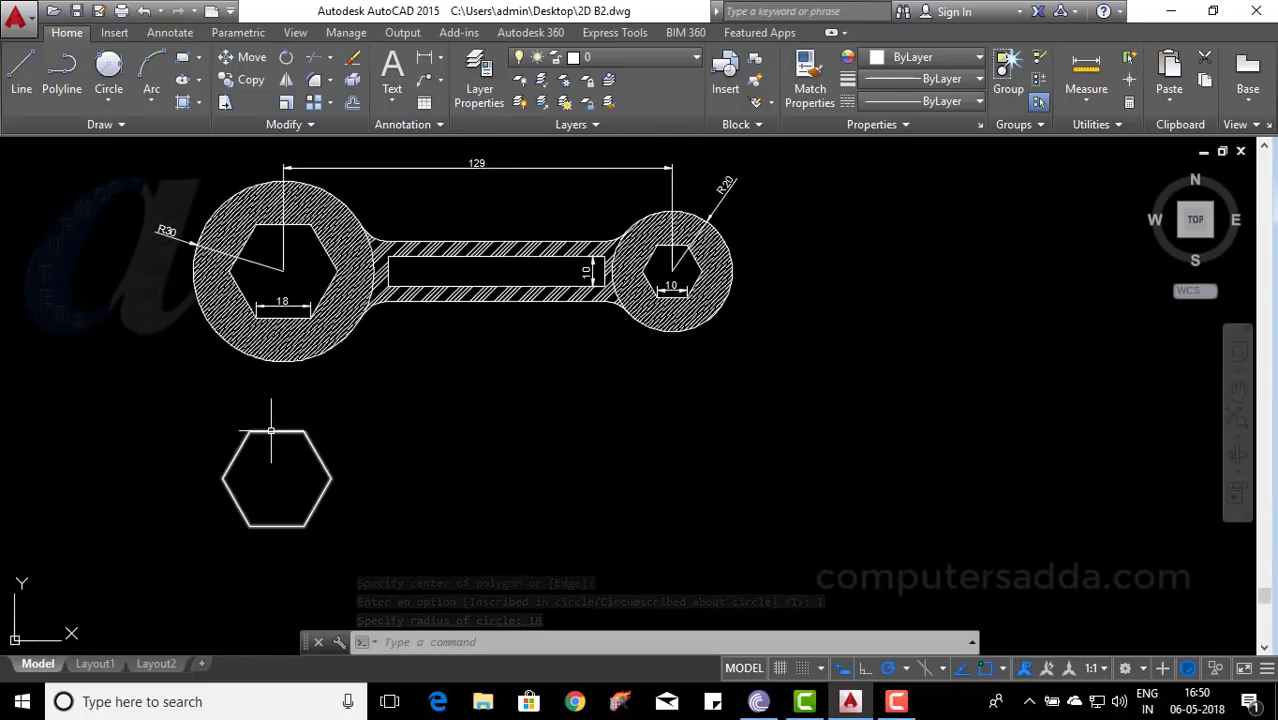
pyautogui.scroll(2, 268, 435)
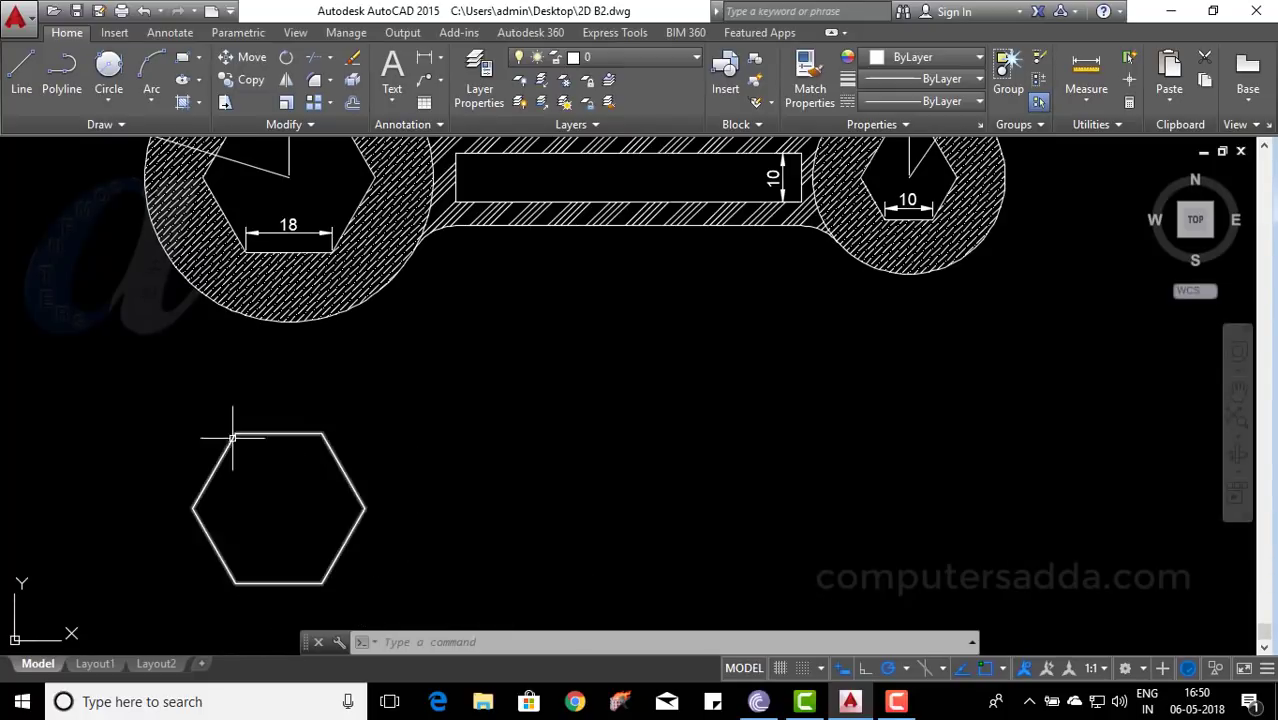
pyautogui.moveTo(243, 428)
pyautogui.mouseDown(button='middle')
pyautogui.moveTo(476, 419)
pyautogui.moveTo(369, 433)
pyautogui.mouseUp(button='middle')
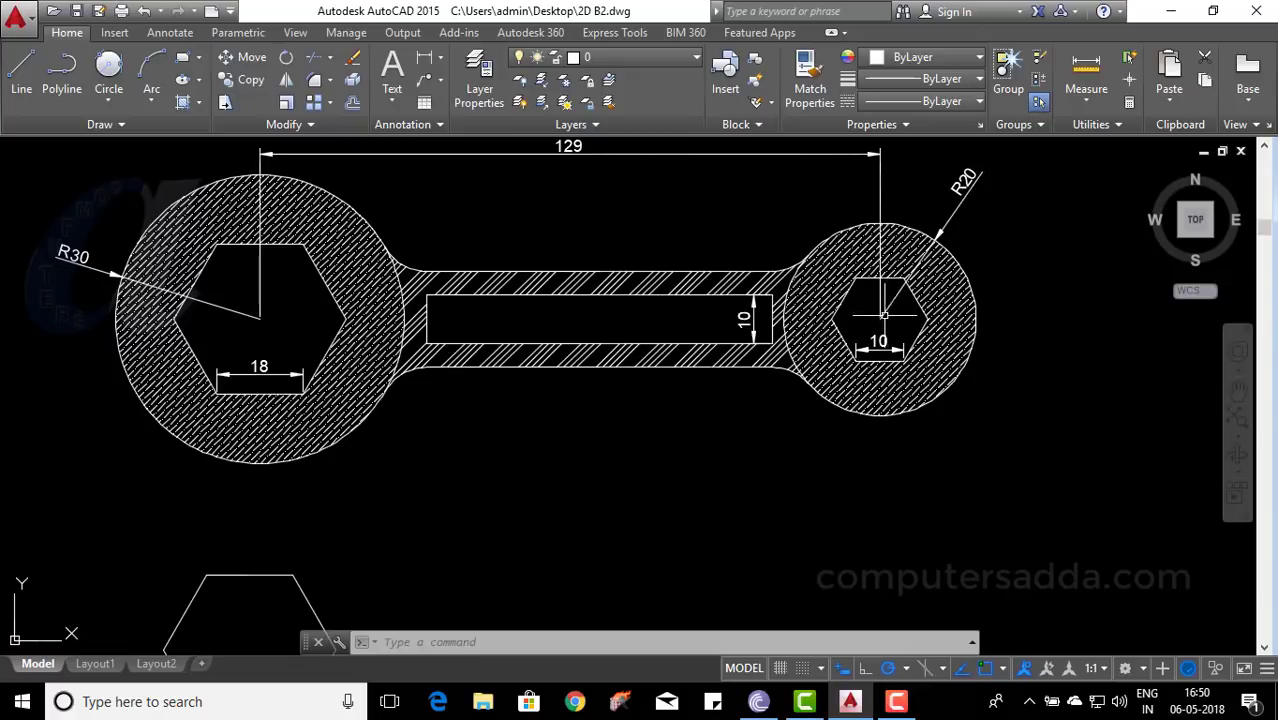
pyautogui.moveTo(593, 239); pyautogui.dragTo(585, 302, button='middle')
pyautogui.scroll(5, 554, 224)
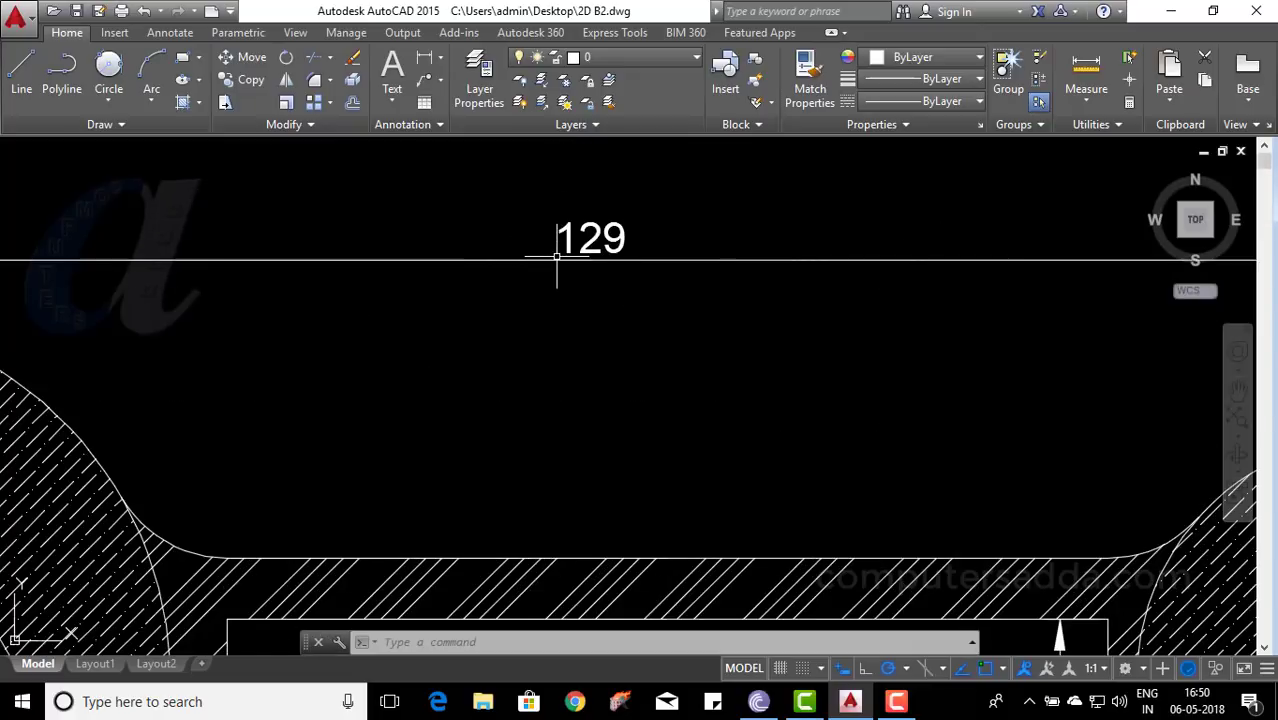
pyautogui.scroll(-5, 585, 262)
pyautogui.moveTo(536, 562); pyautogui.dragTo(628, 434, button='middle')
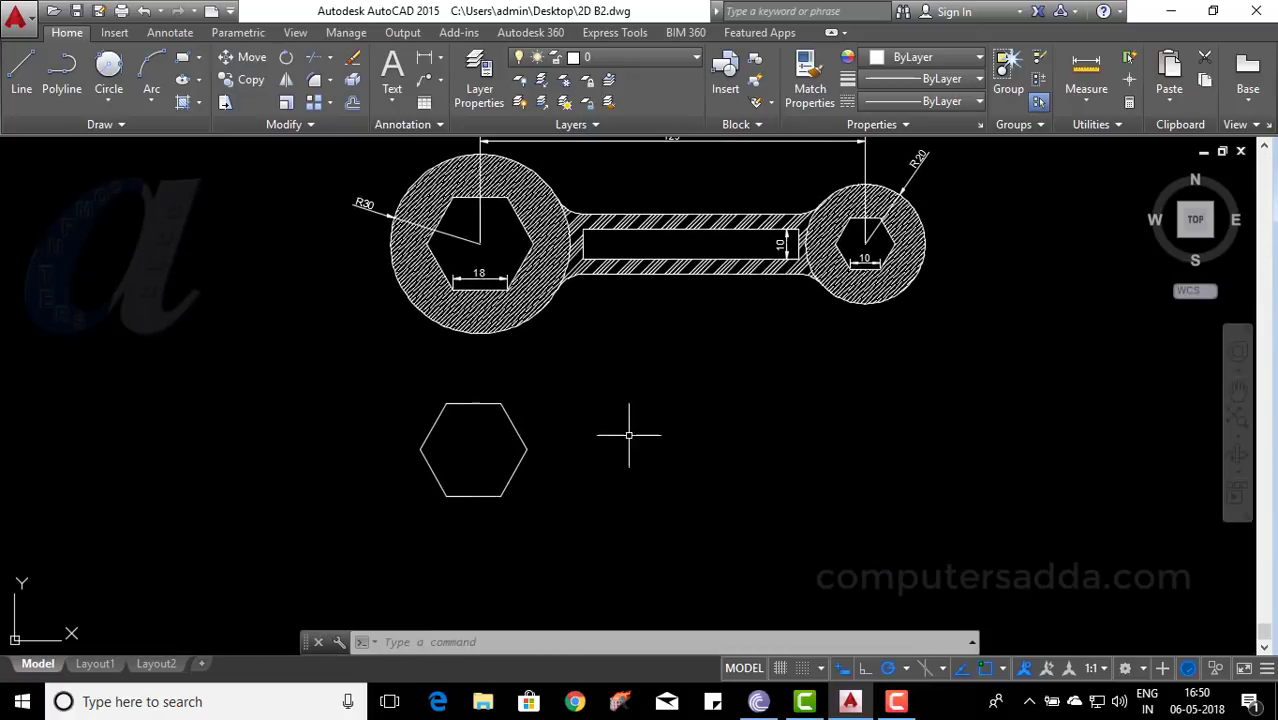
pyautogui.scroll(2, 472, 408)
pyautogui.write('l')
pyautogui.press('Return')
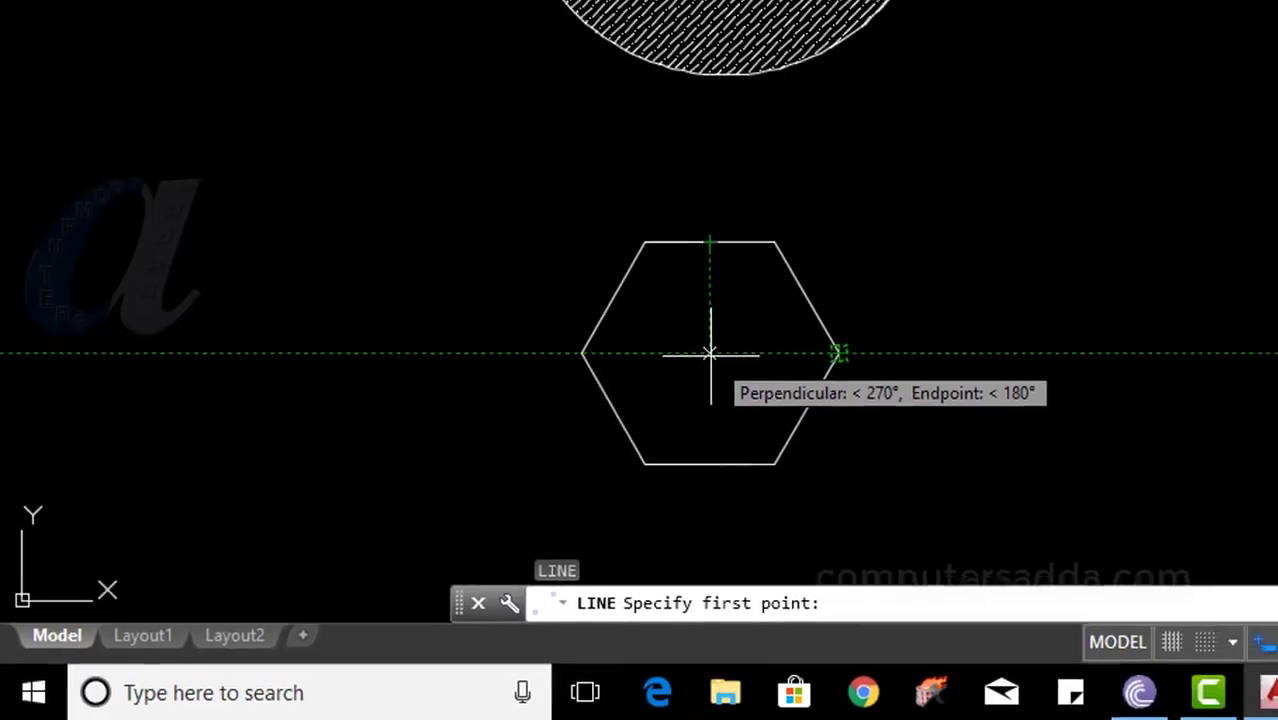
# Step: Draw a 129-long horizontal line starting at the large hexagon's centre
pyautogui.click(749, 333)
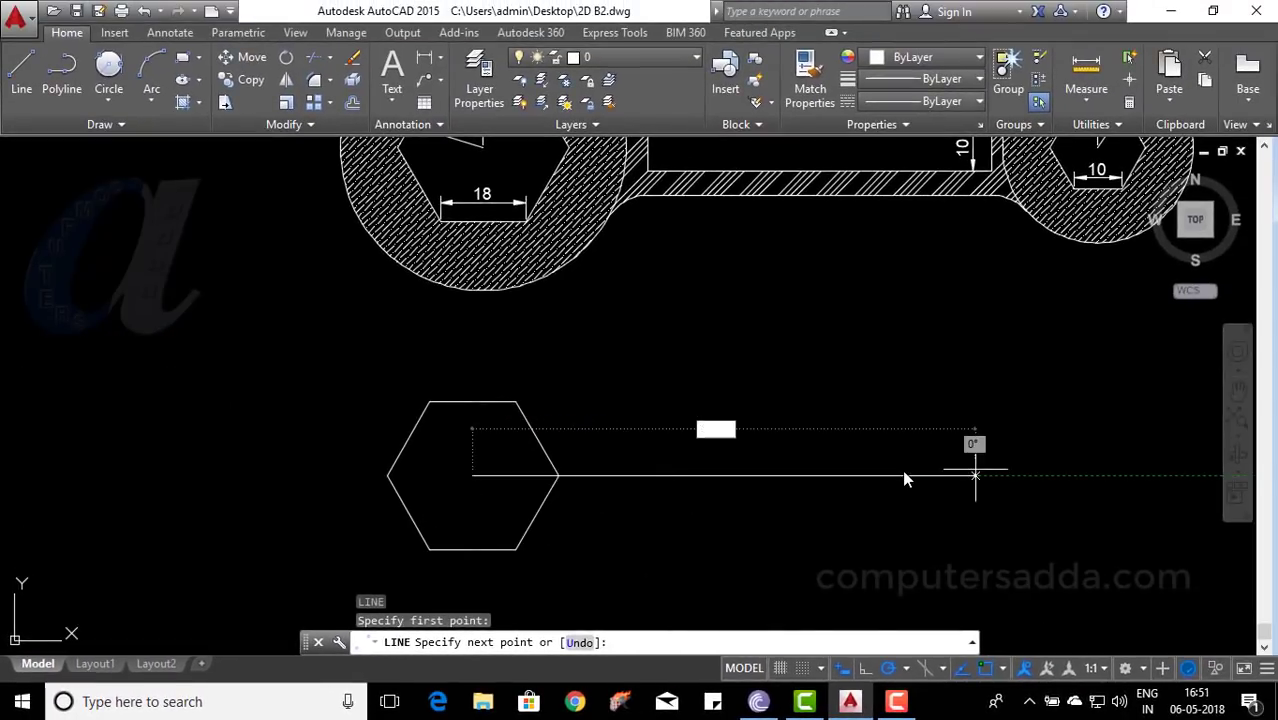
pyautogui.write('12')
pyautogui.write('9')
pyautogui.press('Return')
pyautogui.press('Return')
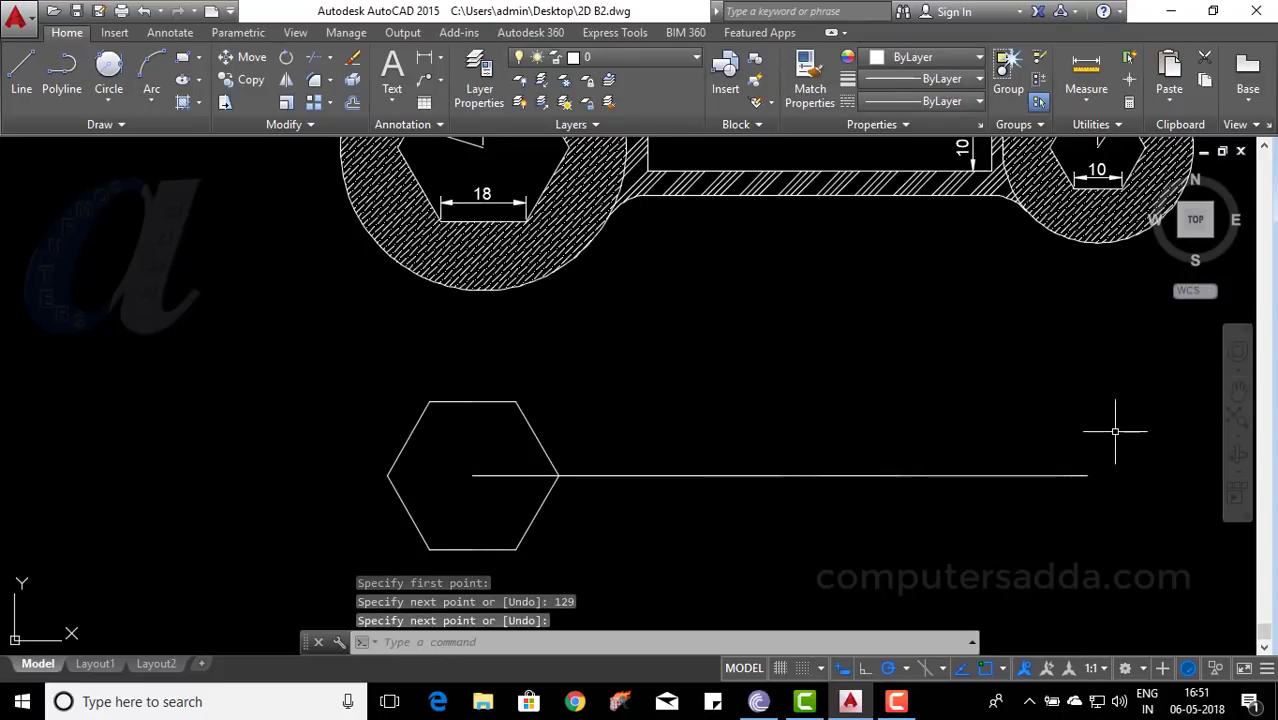
pyautogui.moveTo(1115, 432)
pyautogui.mouseDown(button='middle')
pyautogui.moveTo(977, 421)
pyautogui.moveTo(1033, 422)
pyautogui.moveTo(999, 525)
pyautogui.moveTo(989, 388)
pyautogui.mouseUp(button='middle')
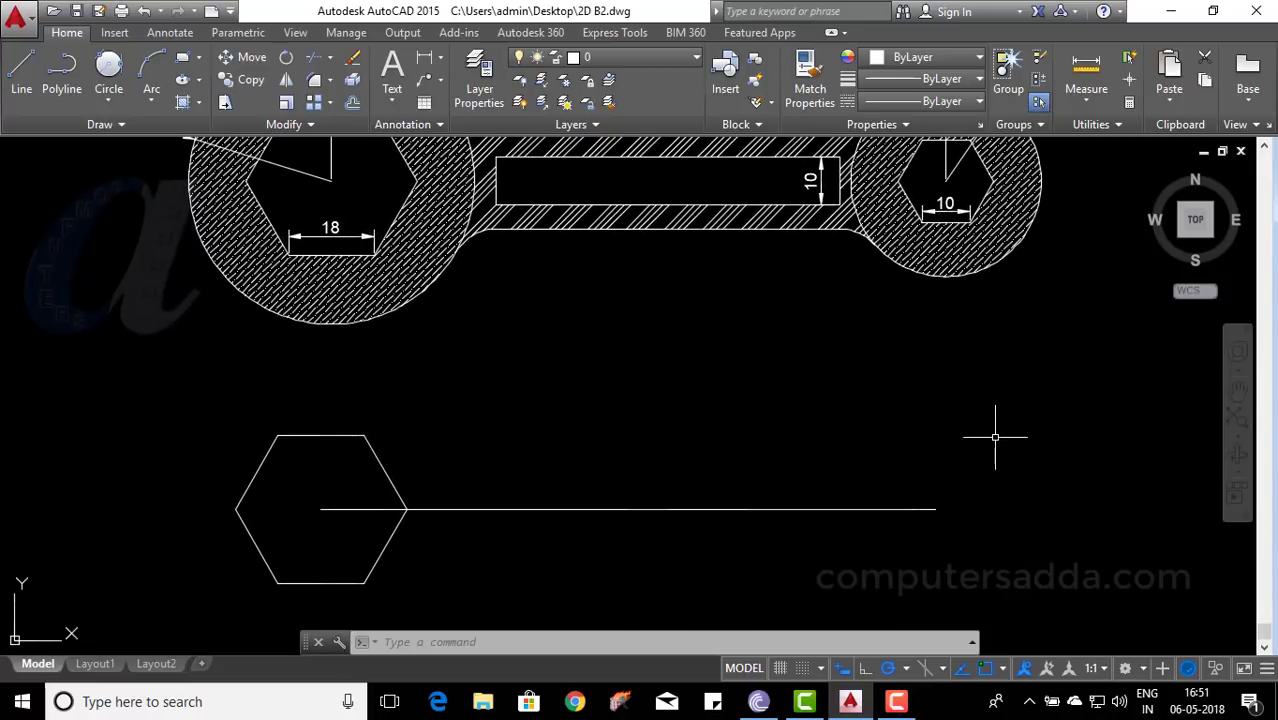
pyautogui.write('pol')
# Step: Draw a six-sided hexagon inscribed in a radius-10 circle centred on the line's right end
pyautogui.press('Return')
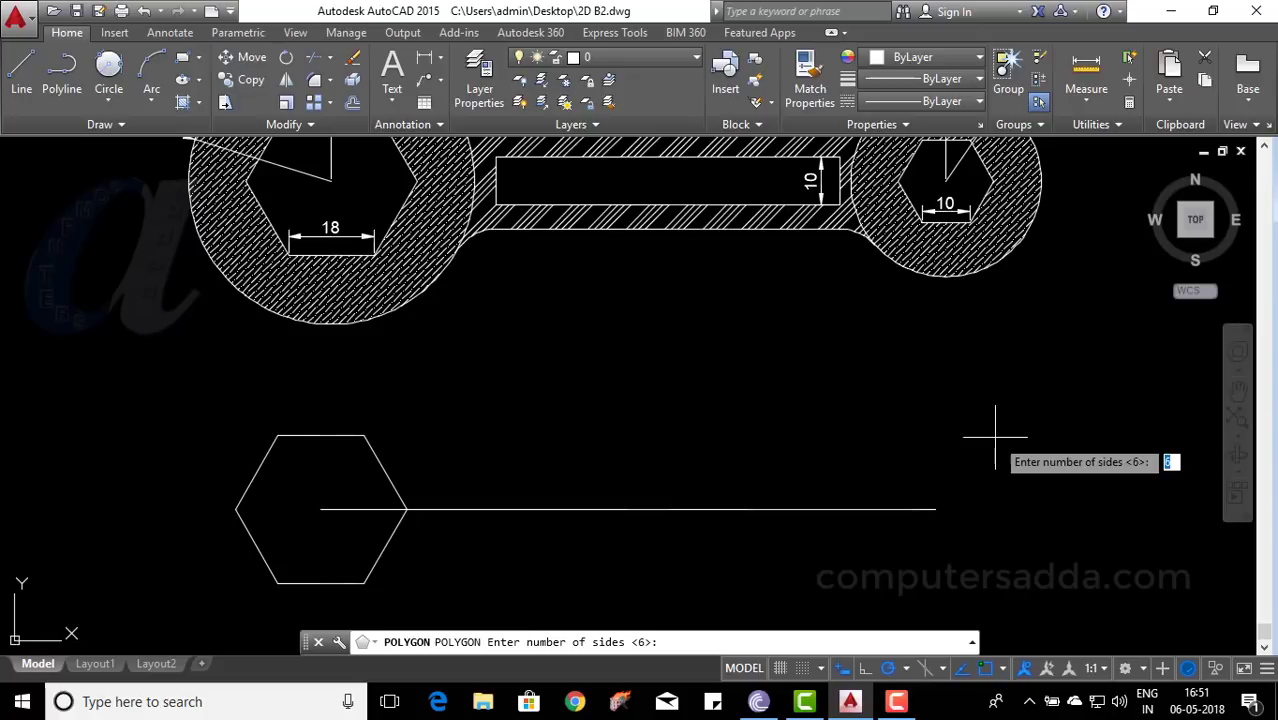
pyautogui.press('Return')
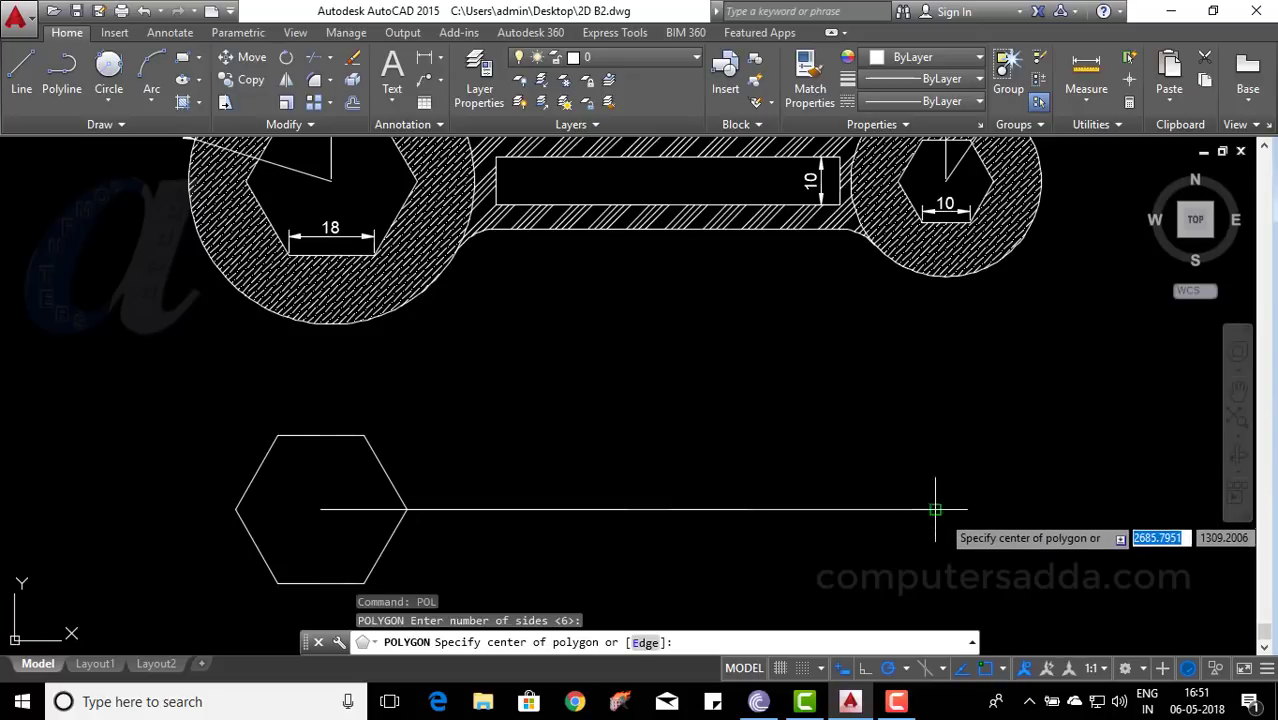
pyautogui.click(935, 509)
pyautogui.press('Down')
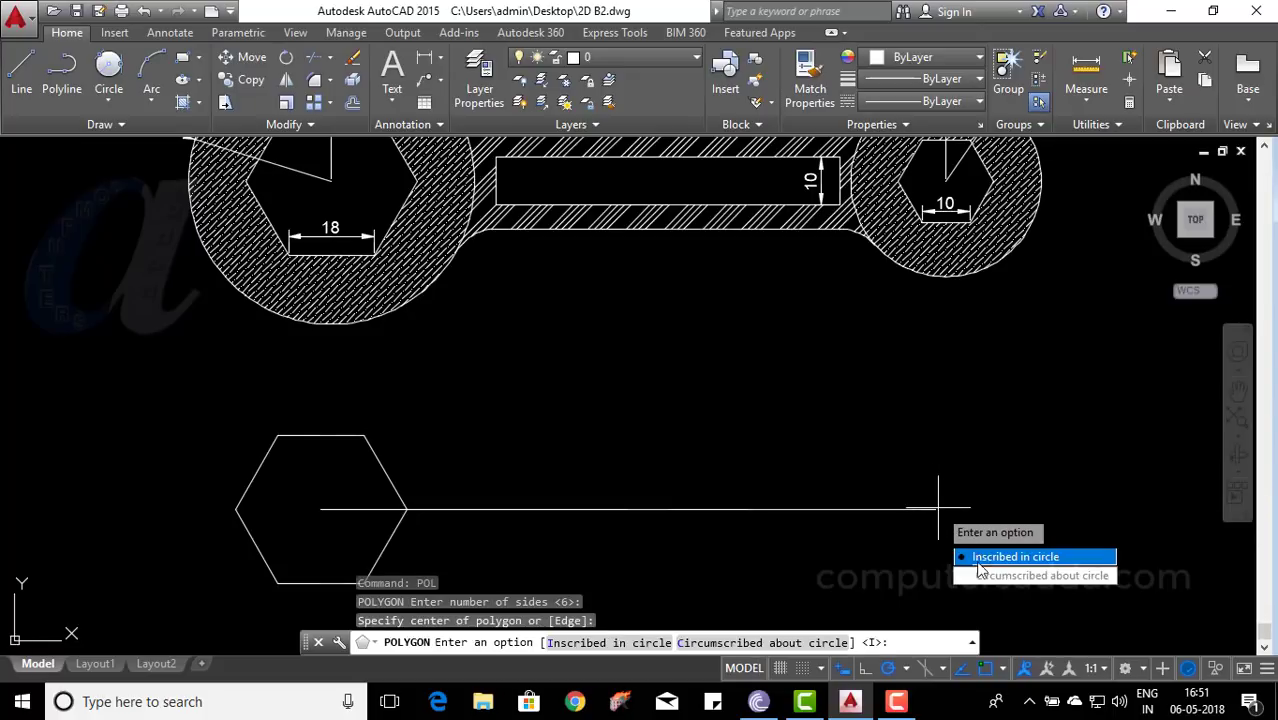
pyautogui.press('Return')
pyautogui.write('10')
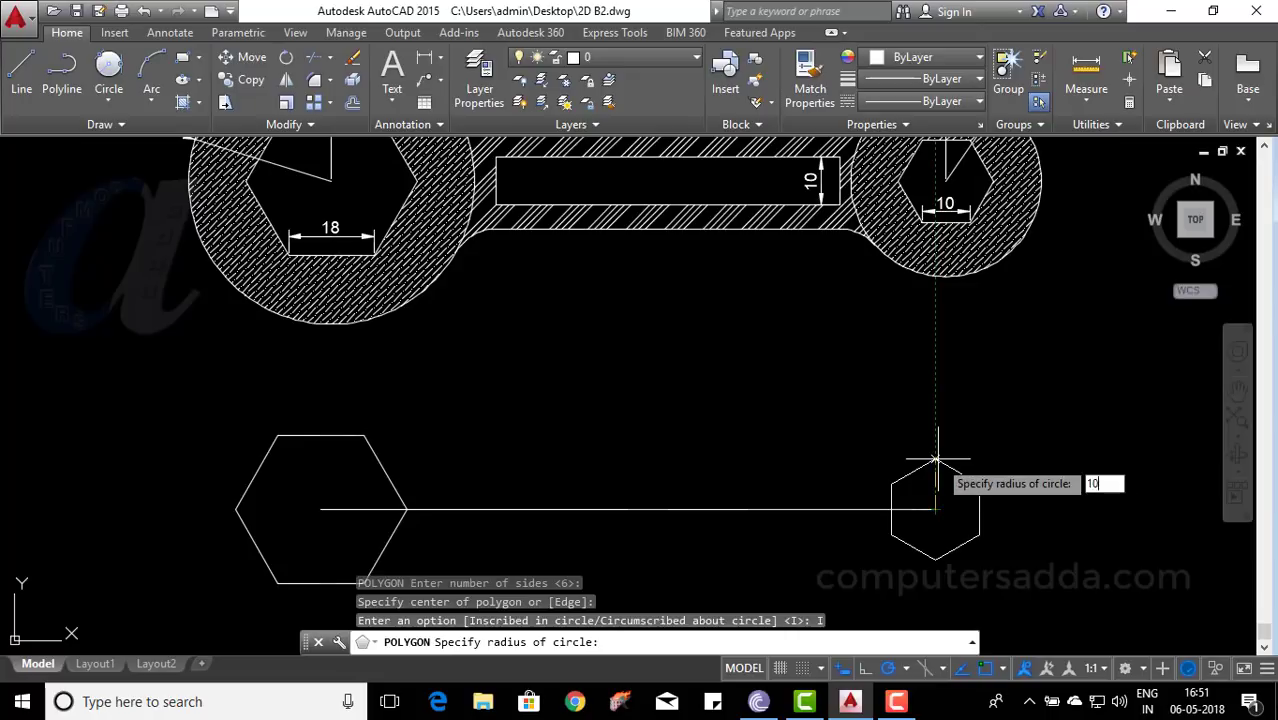
pyautogui.press('Return')
pyautogui.moveTo(980, 423)
pyautogui.mouseDown(button='middle')
pyautogui.moveTo(959, 385)
pyautogui.moveTo(941, 399)
pyautogui.moveTo(935, 491)
pyautogui.moveTo(941, 428)
pyautogui.moveTo(970, 578)
pyautogui.moveTo(1000, 417)
pyautogui.mouseUp(button='middle')
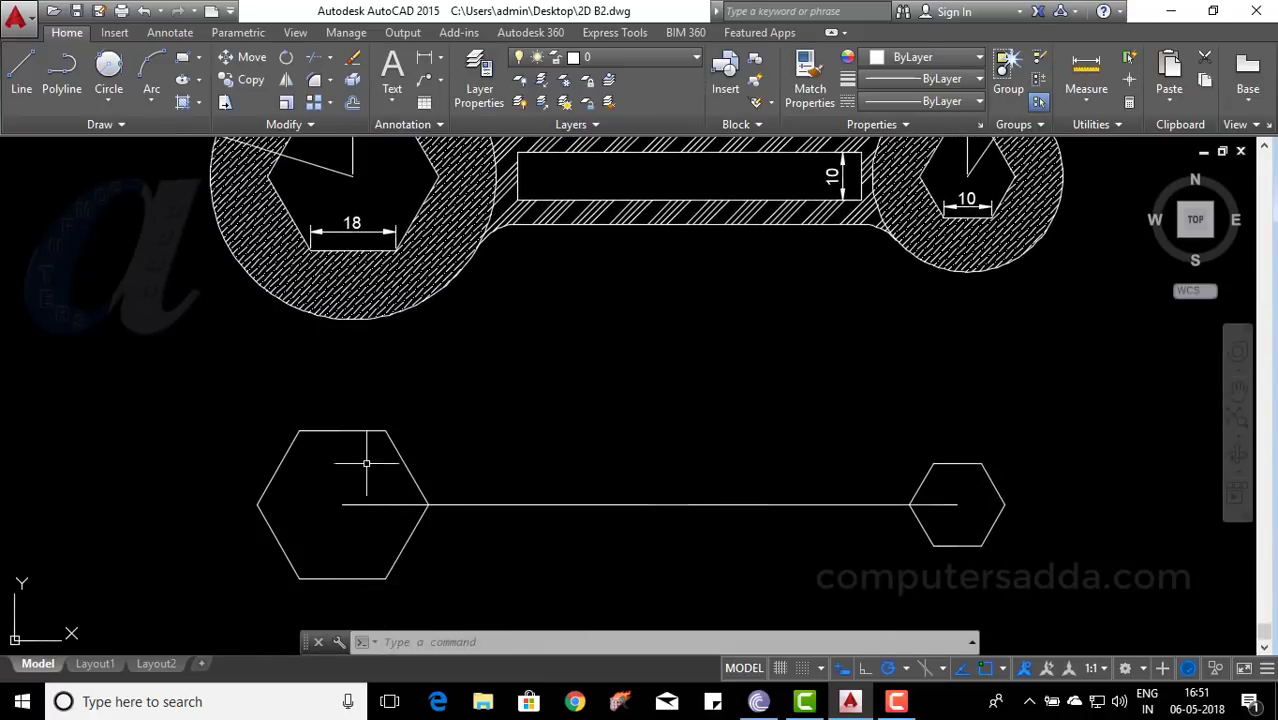
pyautogui.moveTo(553, 329)
pyautogui.mouseDown(button='middle')
pyautogui.moveTo(562, 428)
pyautogui.moveTo(521, 473)
pyautogui.mouseUp(button='middle')
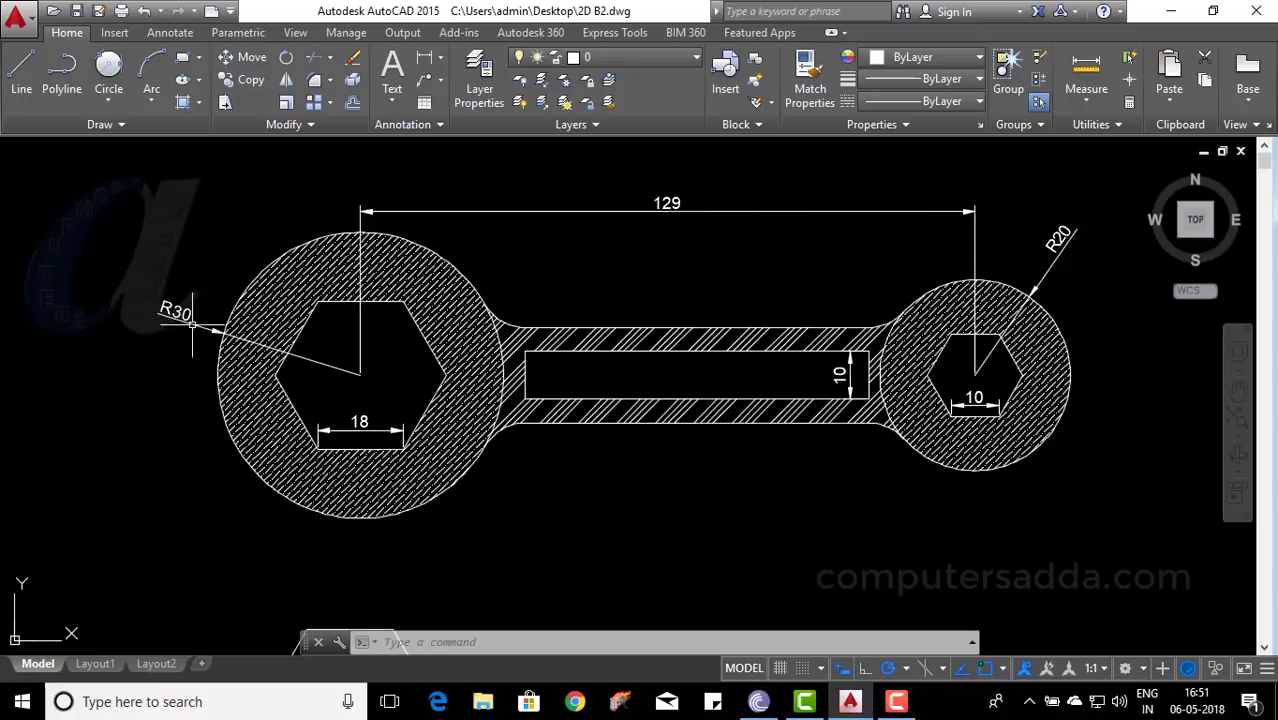
pyautogui.moveTo(1061, 528); pyautogui.dragTo(844, 328, button='middle')
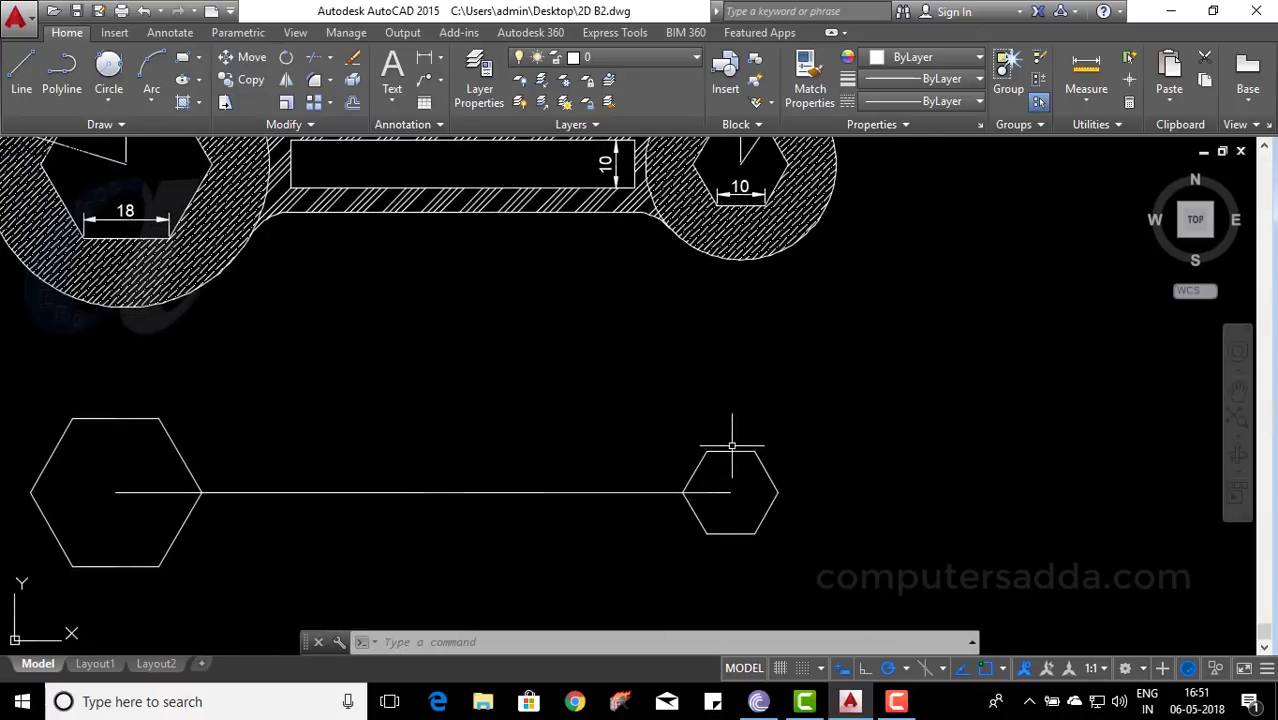
pyautogui.moveTo(819, 384); pyautogui.dragTo(850, 564, button='middle')
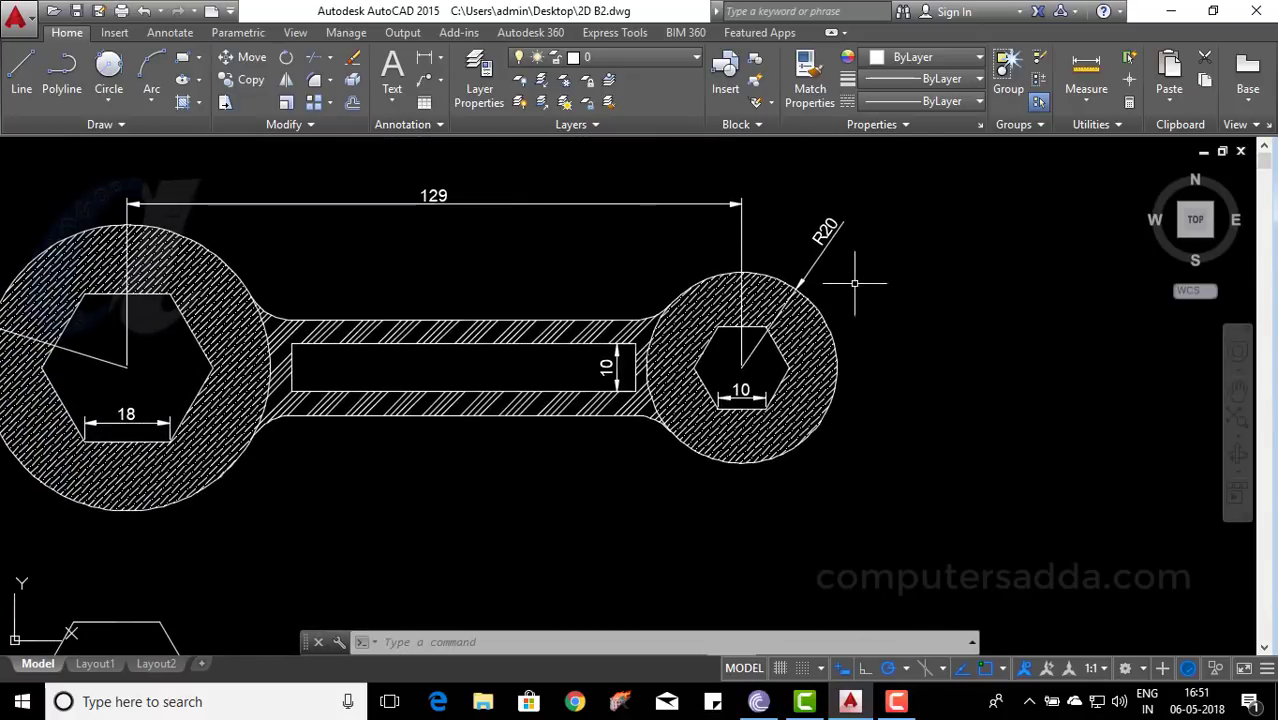
pyautogui.moveTo(570, 550)
pyautogui.mouseDown(button='middle')
pyautogui.moveTo(767, 242)
pyautogui.moveTo(818, 311)
pyautogui.moveTo(835, 305)
pyautogui.mouseUp(button='middle')
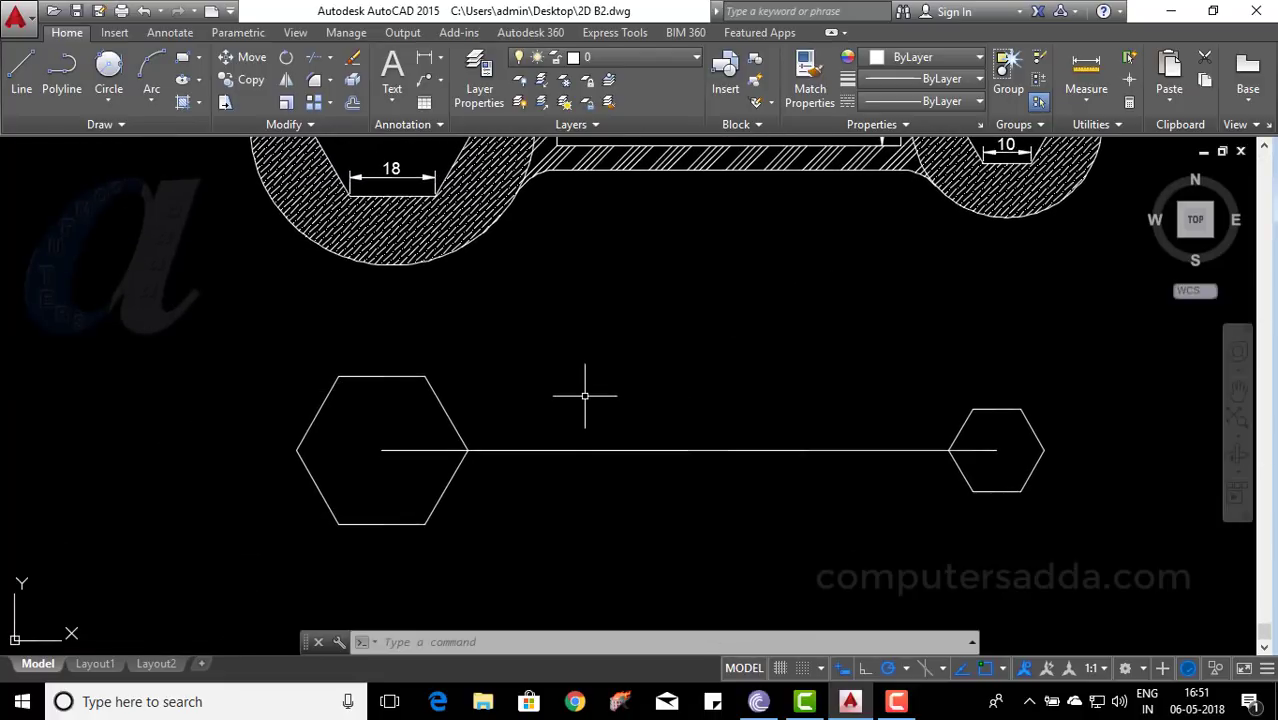
pyautogui.write('c')
# Step: Draw a radius-30 circle centred on the large hexagon
pyautogui.press('Return')
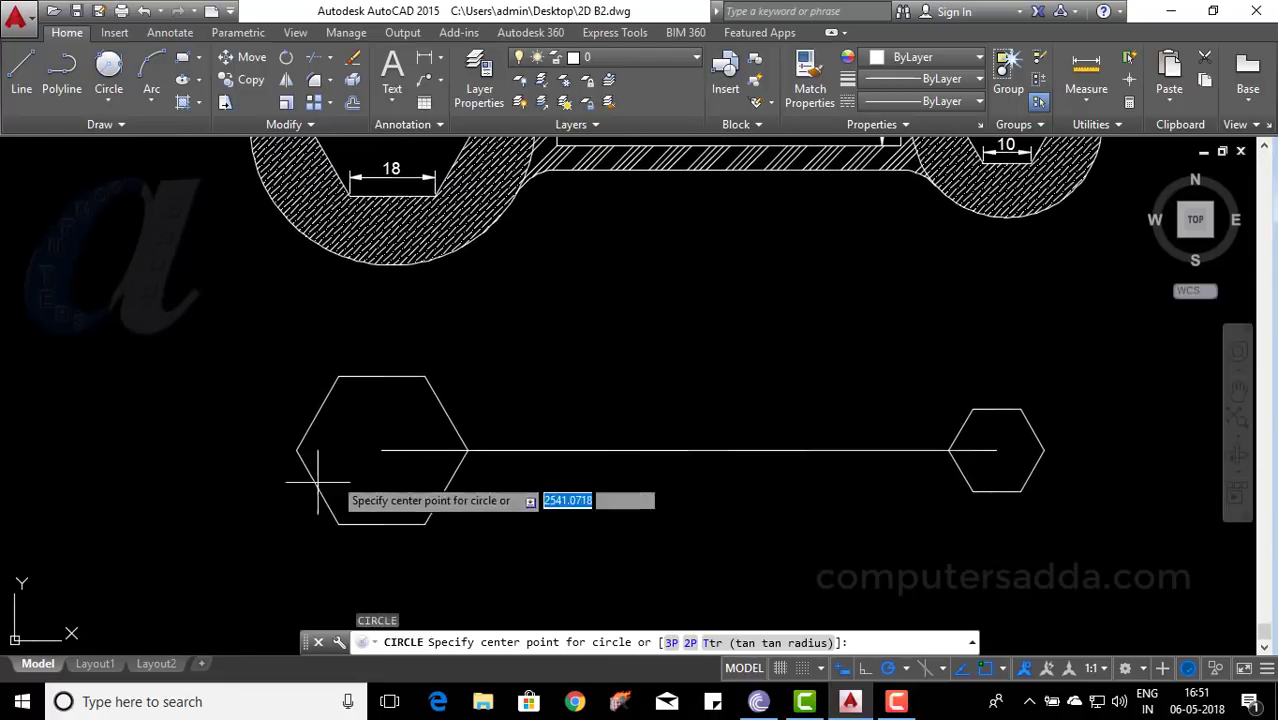
pyautogui.click(381, 450)
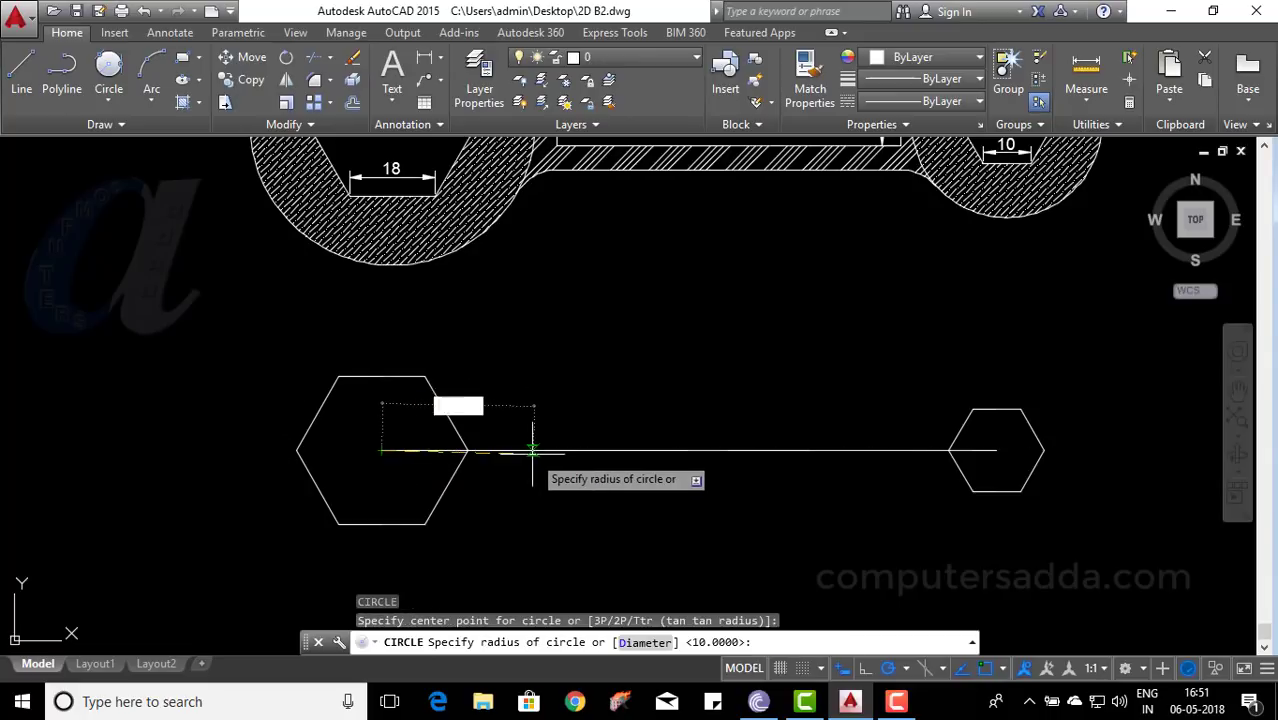
pyautogui.write('30')
pyautogui.press('Return')
pyautogui.write('c')
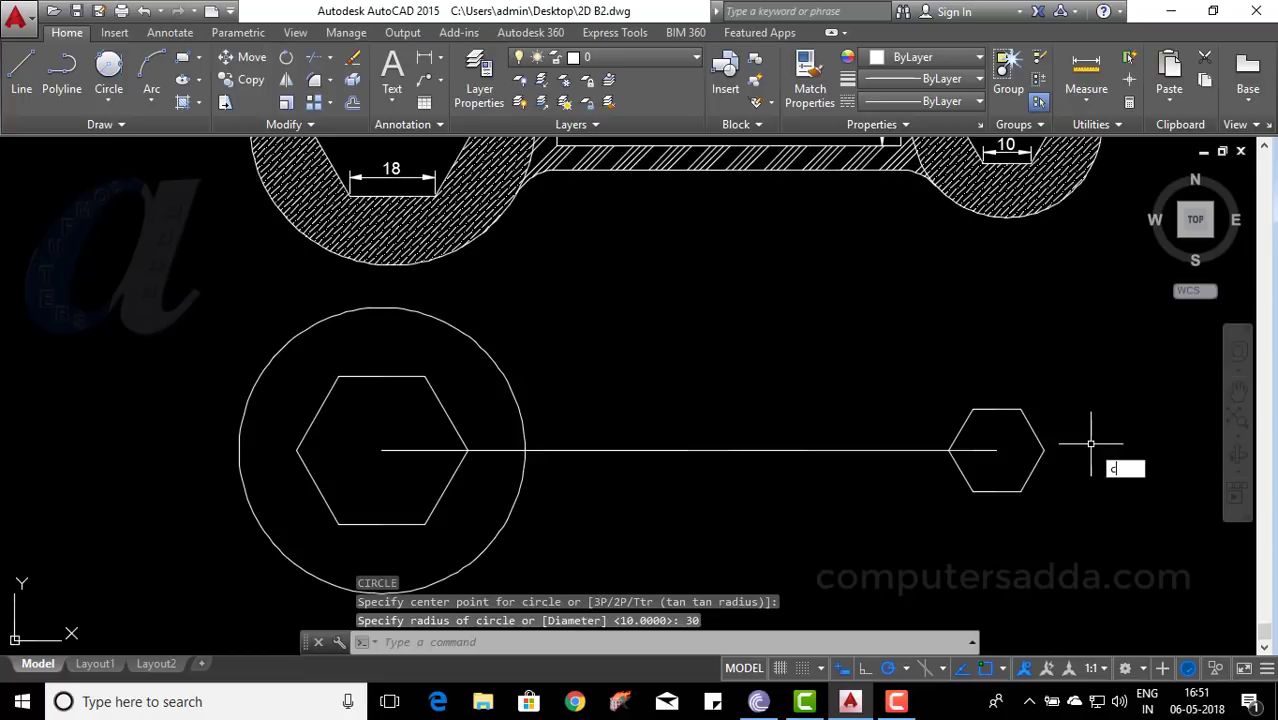
# Step: Draw a radius-20 circle centred on the small hexagon
pyautogui.press('Return')
pyautogui.click(996, 450)
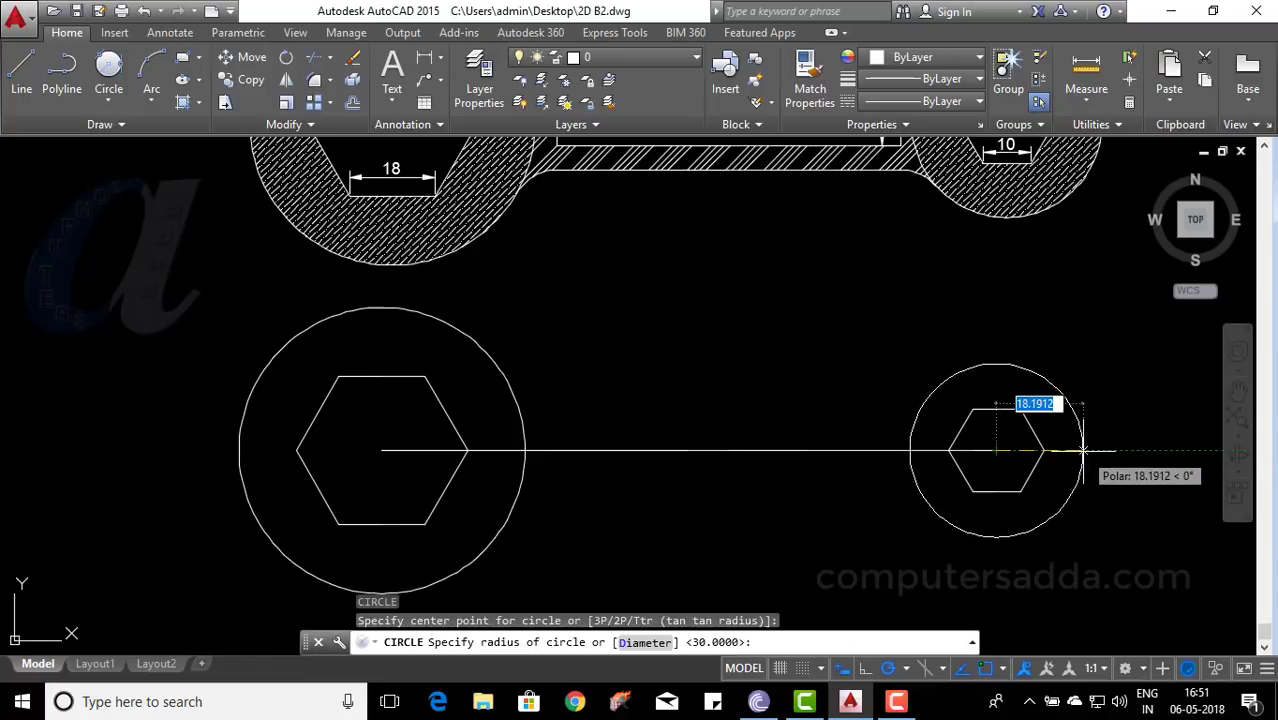
pyautogui.write('20')
pyautogui.press('Return')
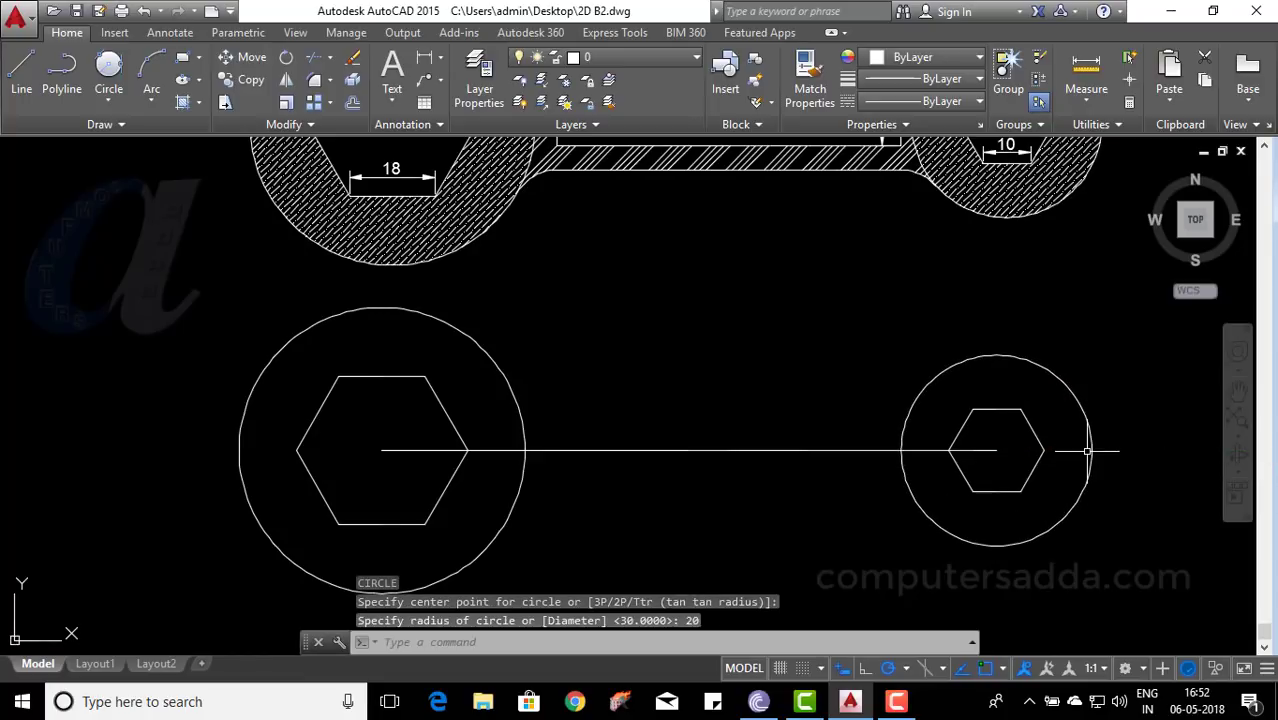
pyautogui.scroll(-1, 800, 465)
pyautogui.scroll(-1, 811, 415)
pyautogui.moveTo(811, 415); pyautogui.dragTo(662, 405, button='middle')
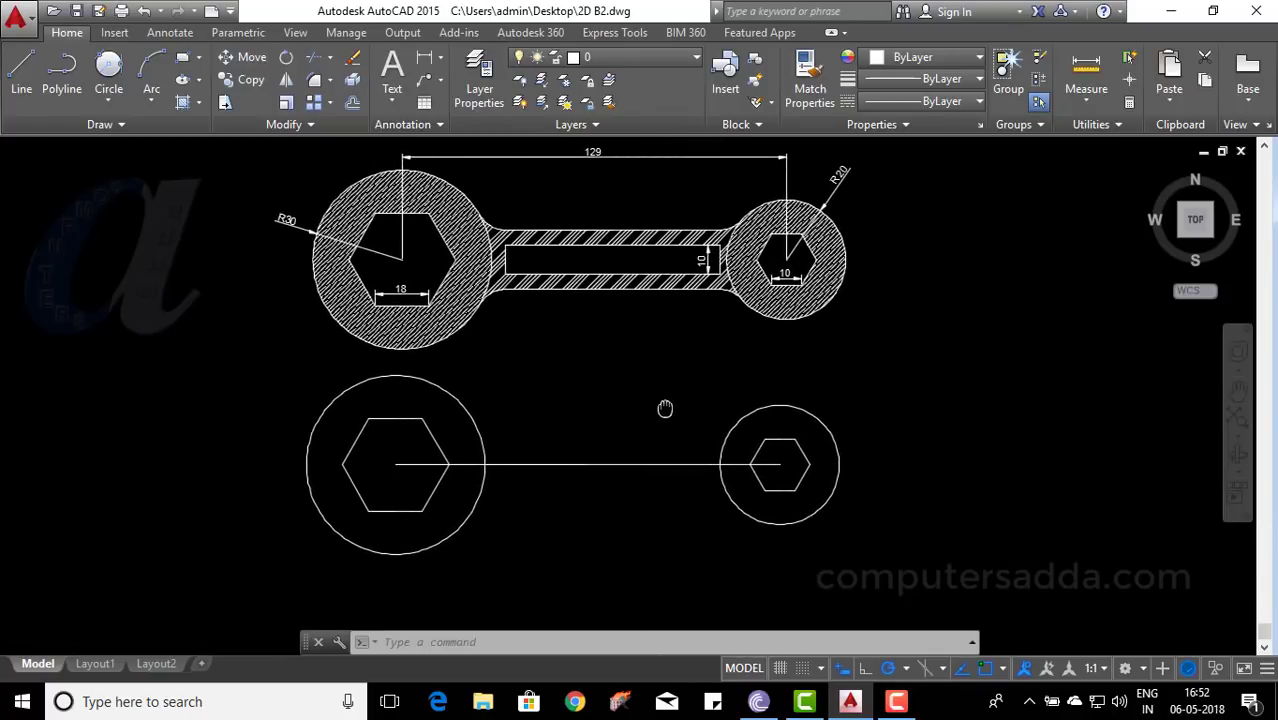
pyautogui.scroll(2, 559, 412)
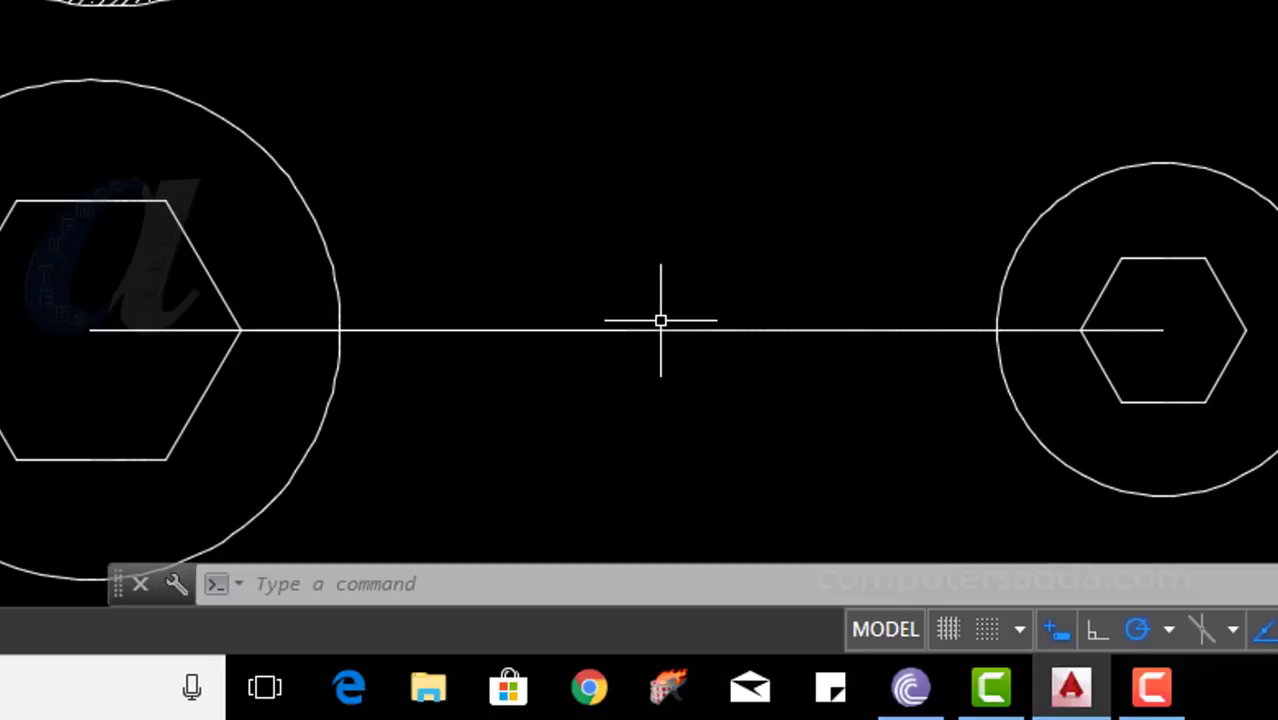
# Step: Copy the centre line 10 units upward with CP
pyautogui.write('cp')
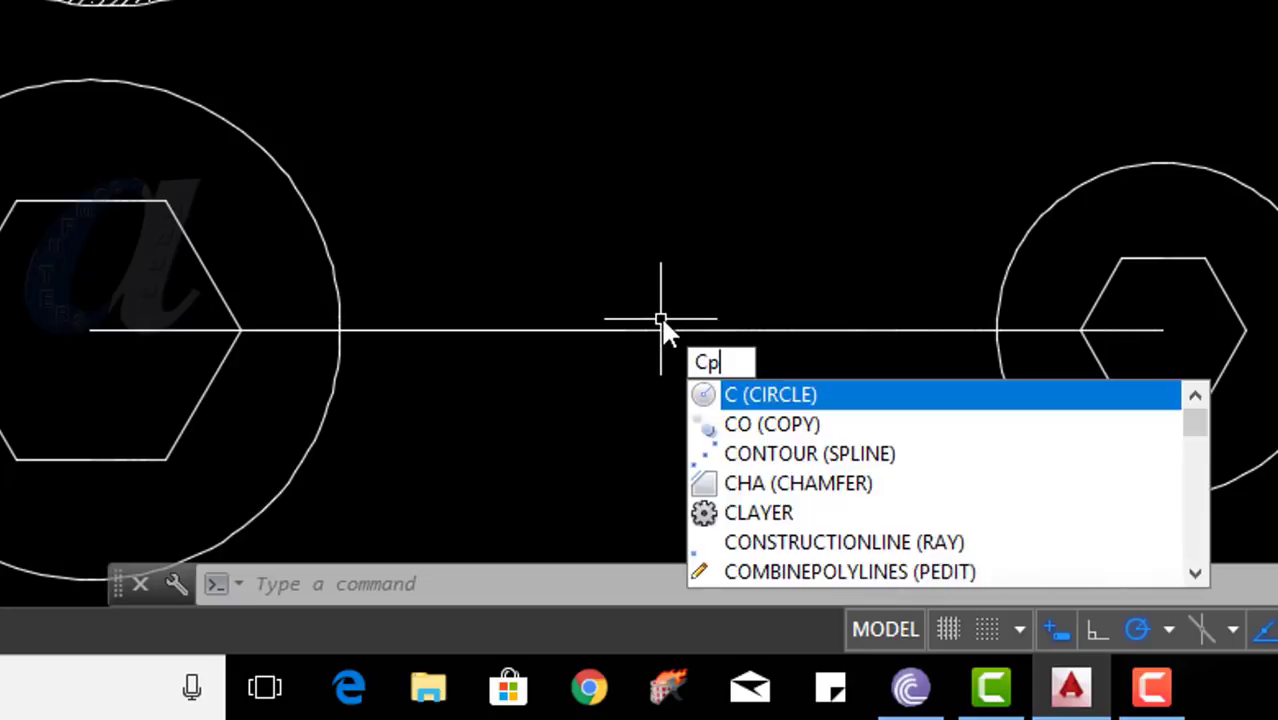
pyautogui.press('Return')
pyautogui.click(675, 330)
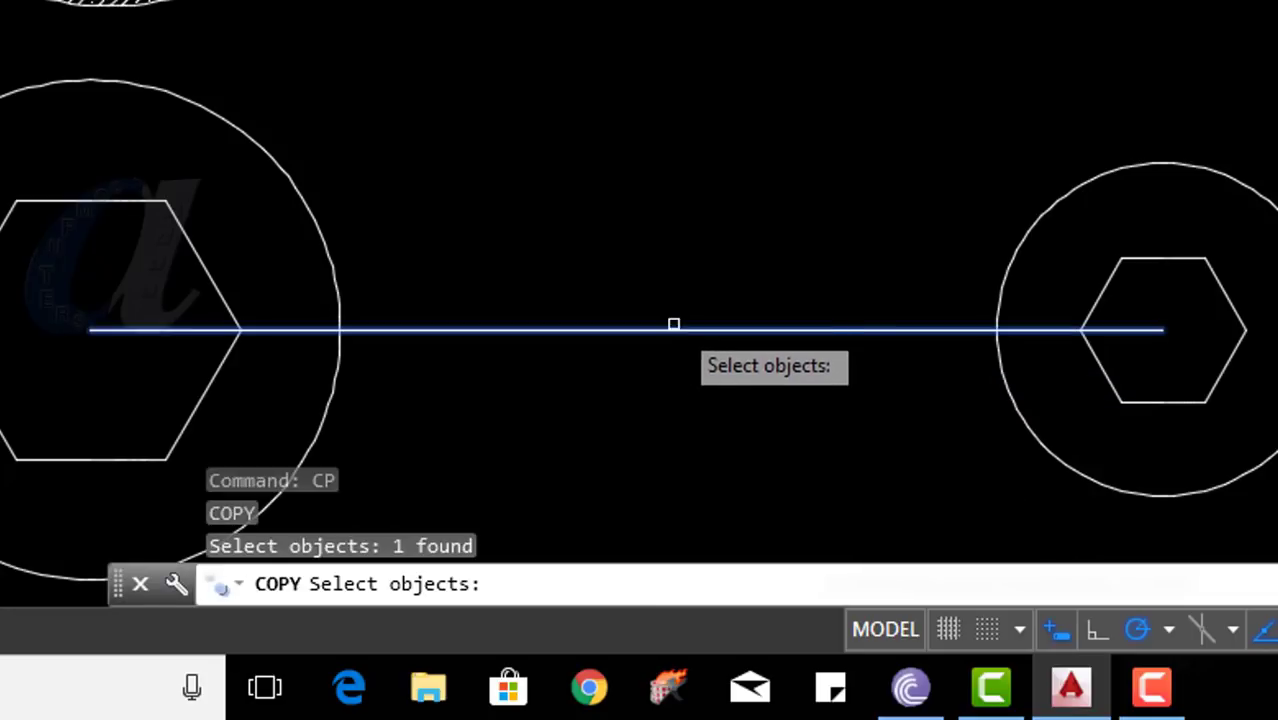
pyautogui.press('Return')
pyautogui.click(673, 293)
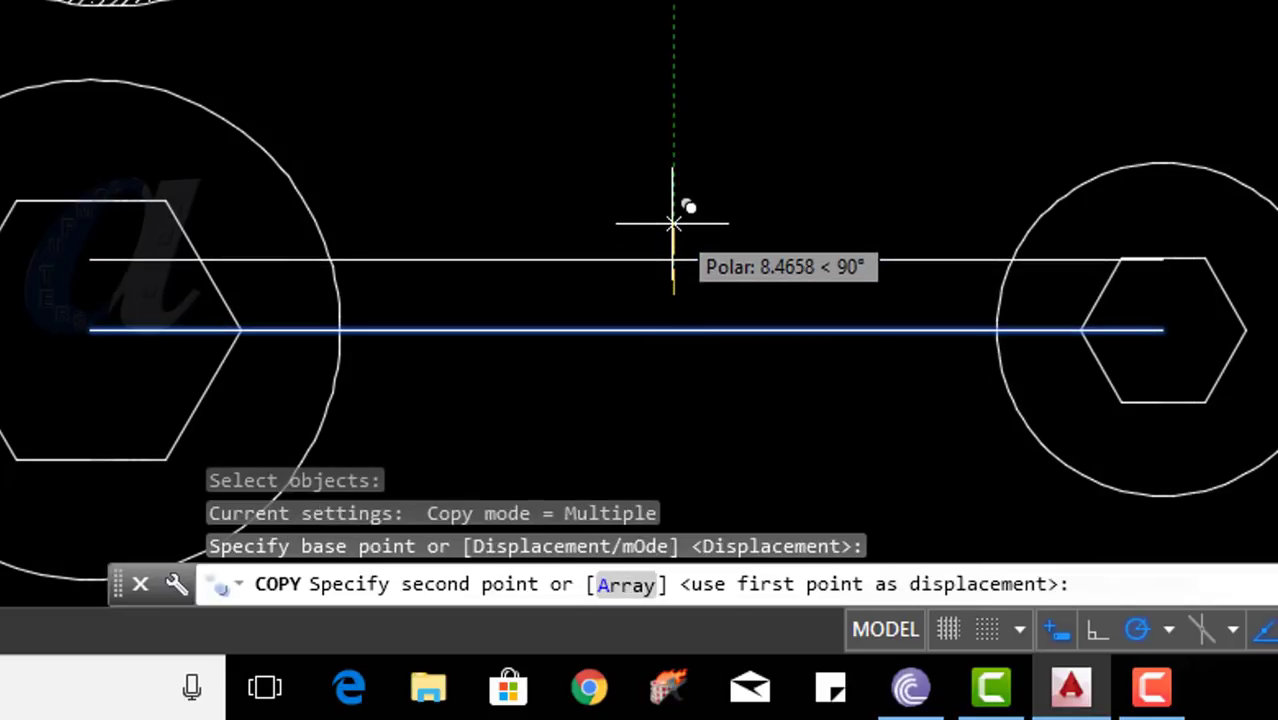
pyautogui.write('10')
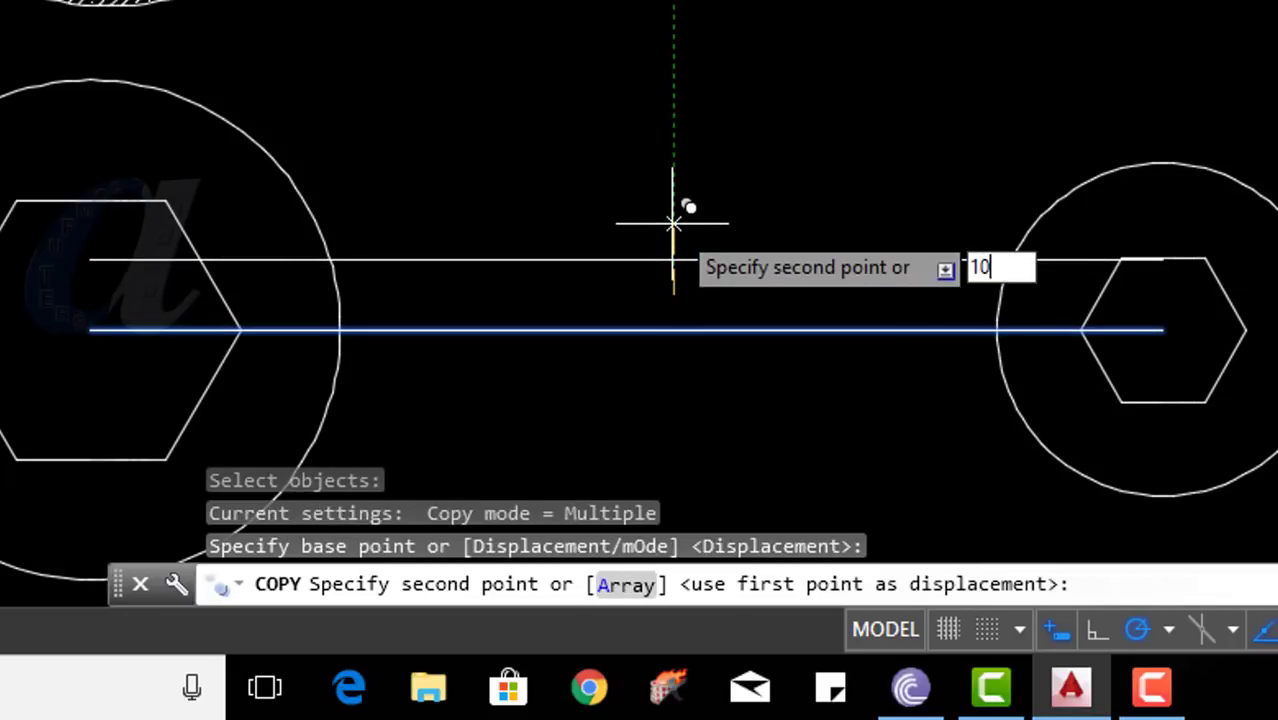
pyautogui.press('Return')
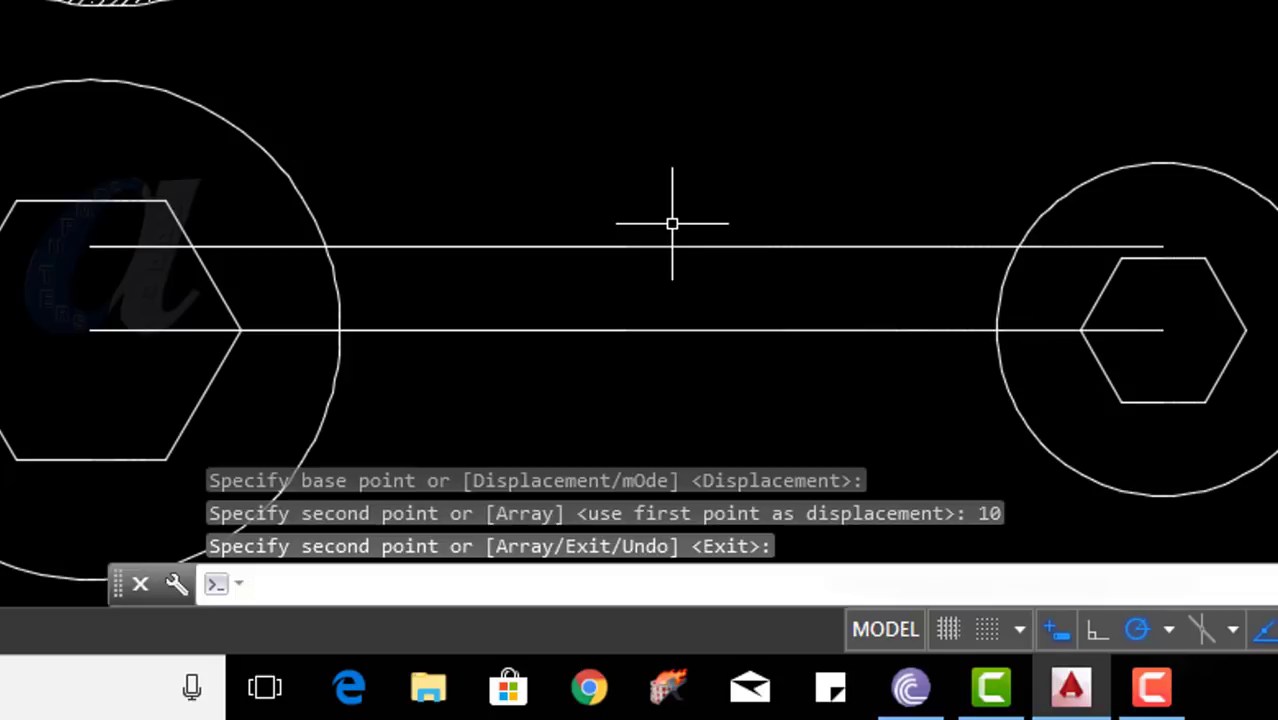
pyautogui.press('Return')
# Step: Copy the centre line 10 units downward, then delete the original centre line
pyautogui.write('c')
pyautogui.press('Return')
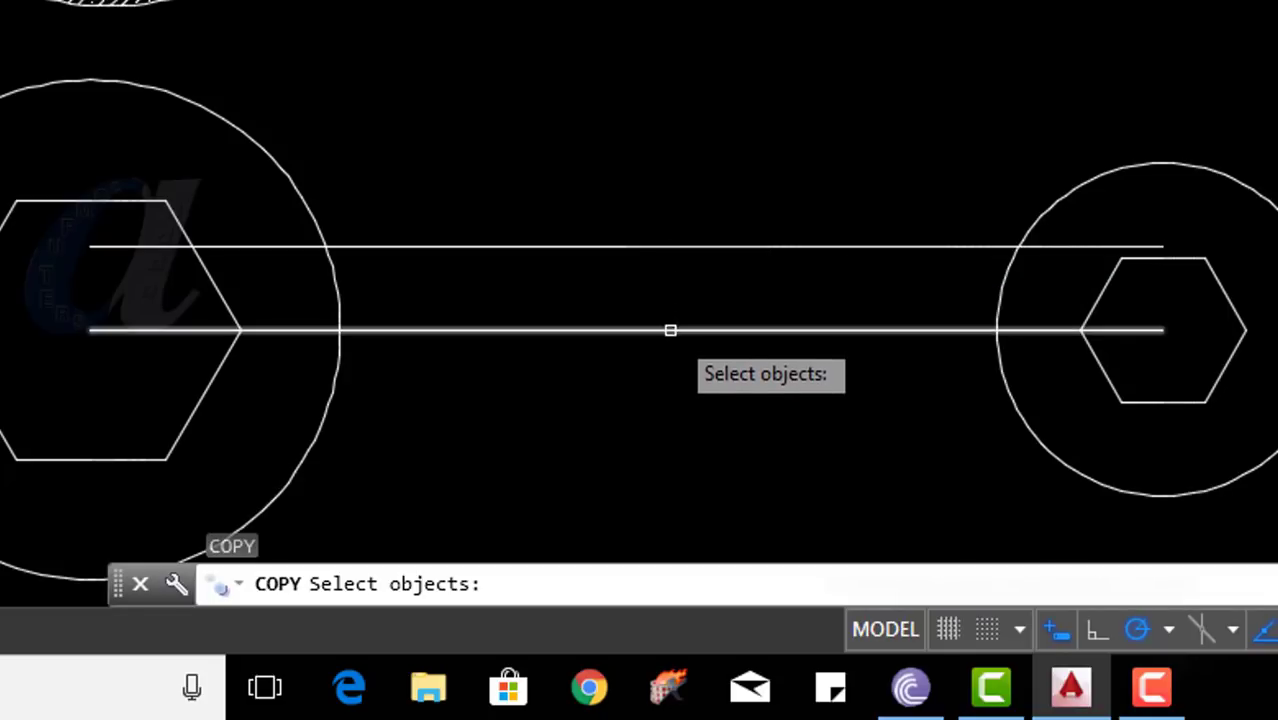
pyautogui.click(670, 330)
pyautogui.press('Return')
pyautogui.click(705, 365)
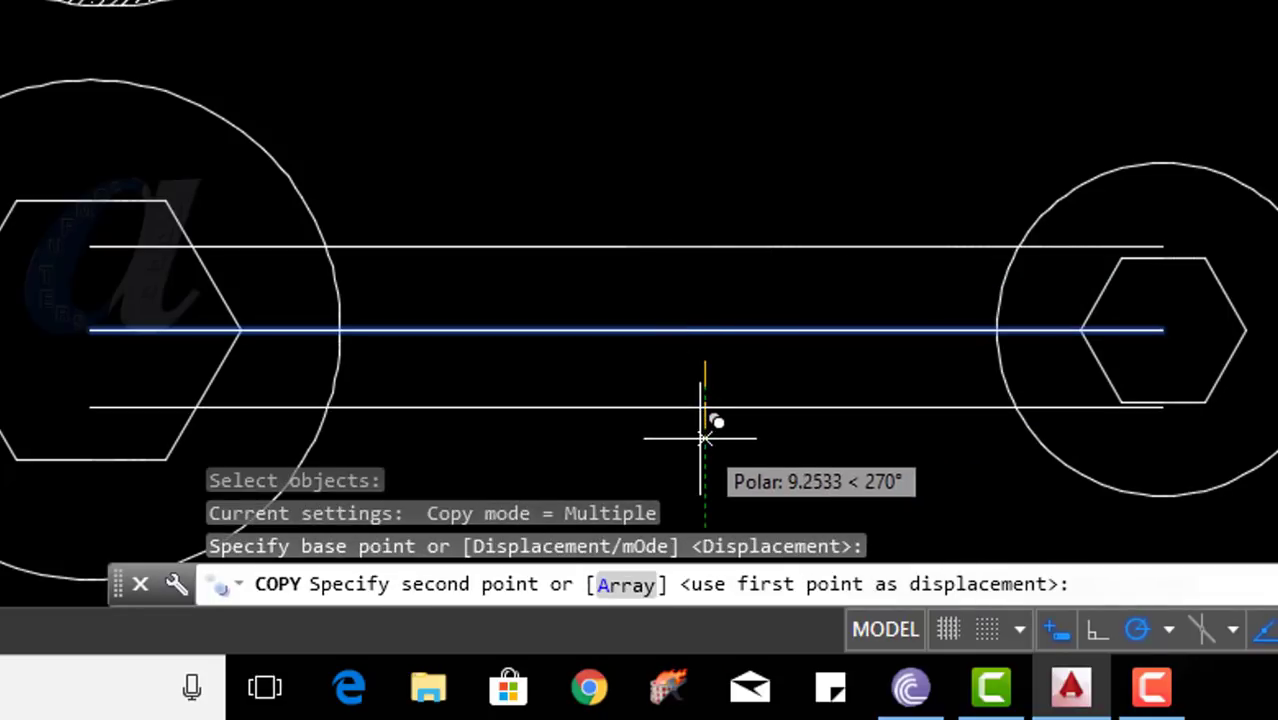
pyautogui.write('10')
pyautogui.press('Return')
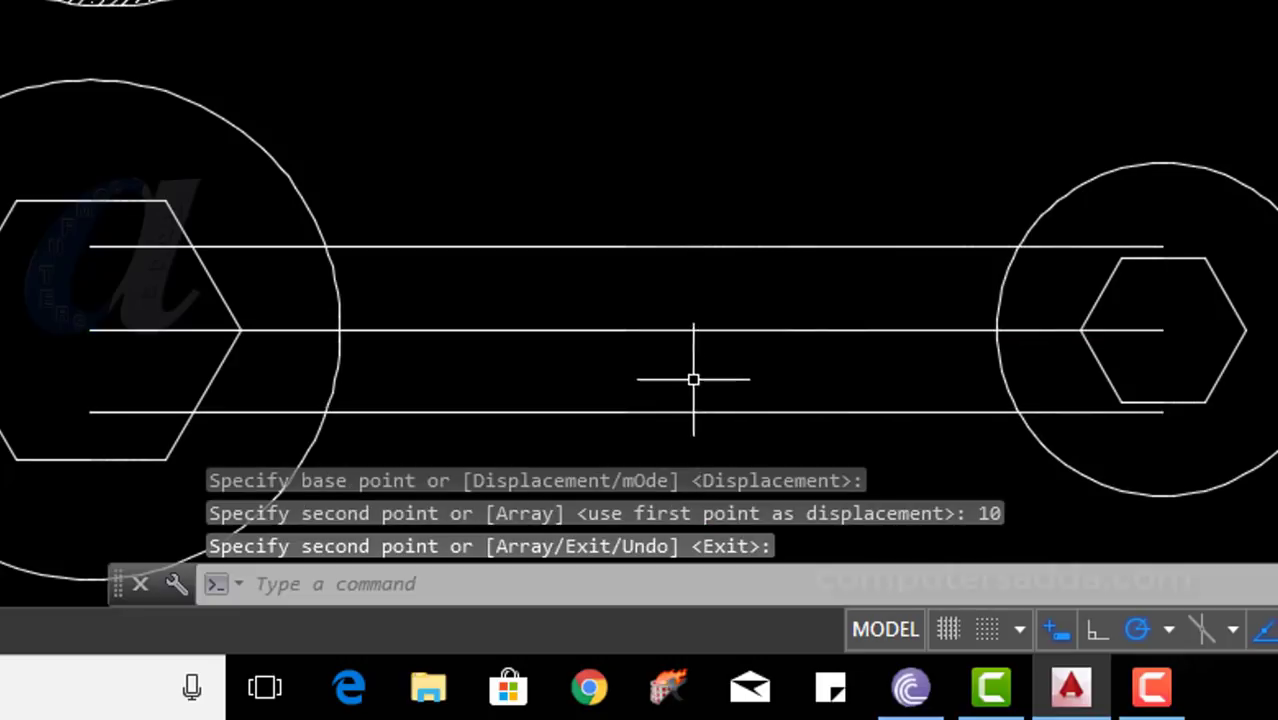
pyautogui.press('Return')
pyautogui.click(655, 328)
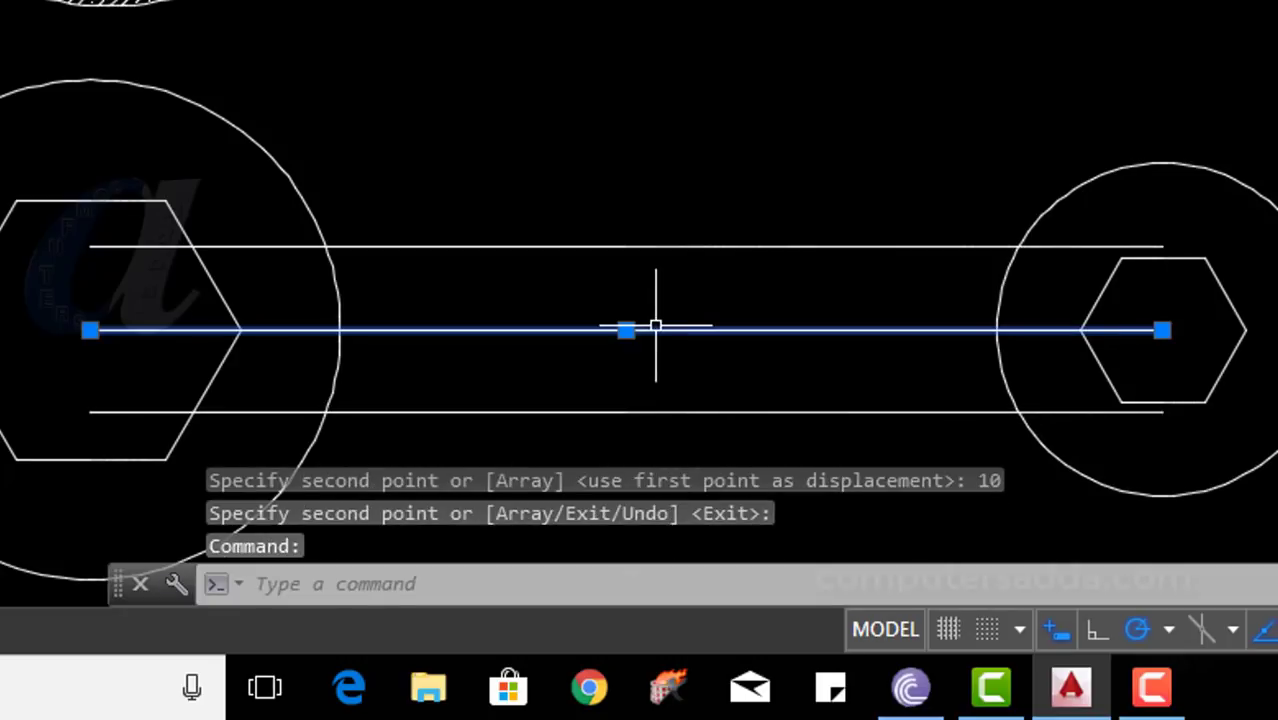
pyautogui.press('Delete')
# Step: Trim the top and bottom handle lines where they run inside the hexagons and head circles
pyautogui.moveTo(714, 130)
pyautogui.mouseDown(button='middle')
pyautogui.moveTo(845, 114)
pyautogui.moveTo(879, 63)
pyautogui.moveTo(953, 29)
pyautogui.moveTo(942, 195)
pyautogui.moveTo(984, 134)
pyautogui.mouseUp(button='middle')
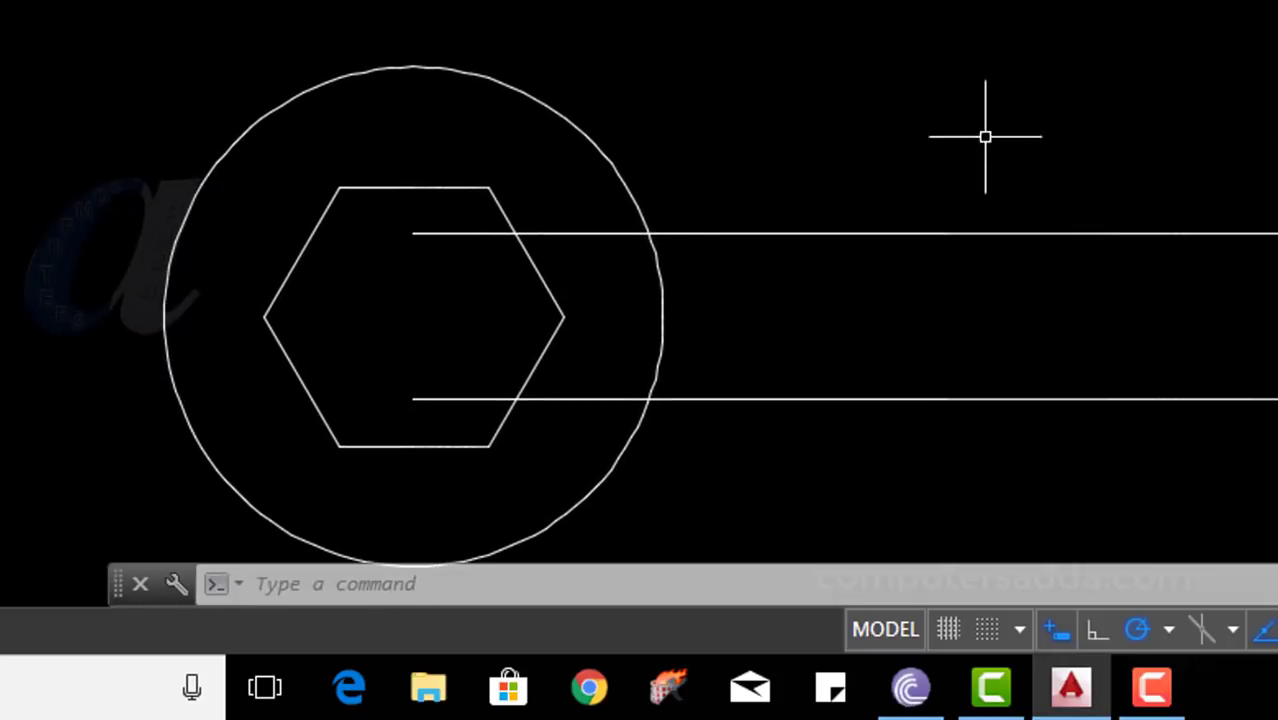
pyautogui.scroll(2, 519, 286)
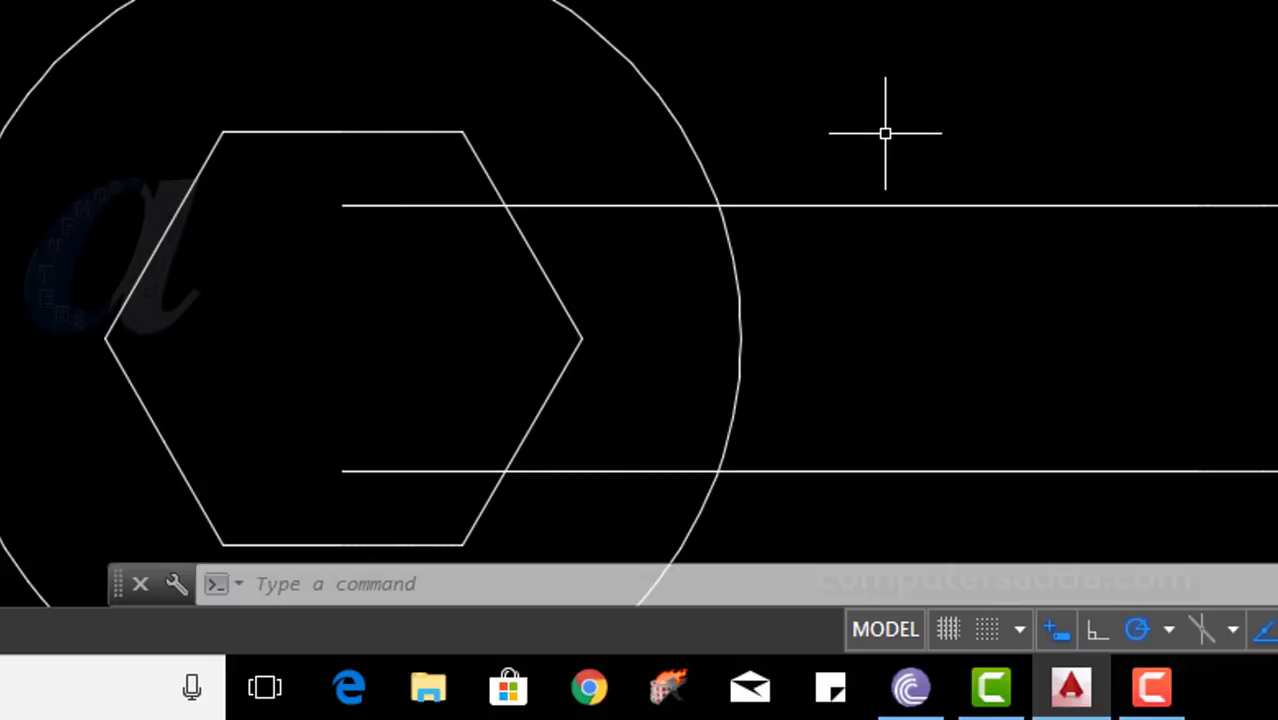
pyautogui.scroll(-2, 883, 133)
pyautogui.moveTo(1260, 170); pyautogui.dragTo(1110, 148, button='middle')
pyautogui.write('TR')
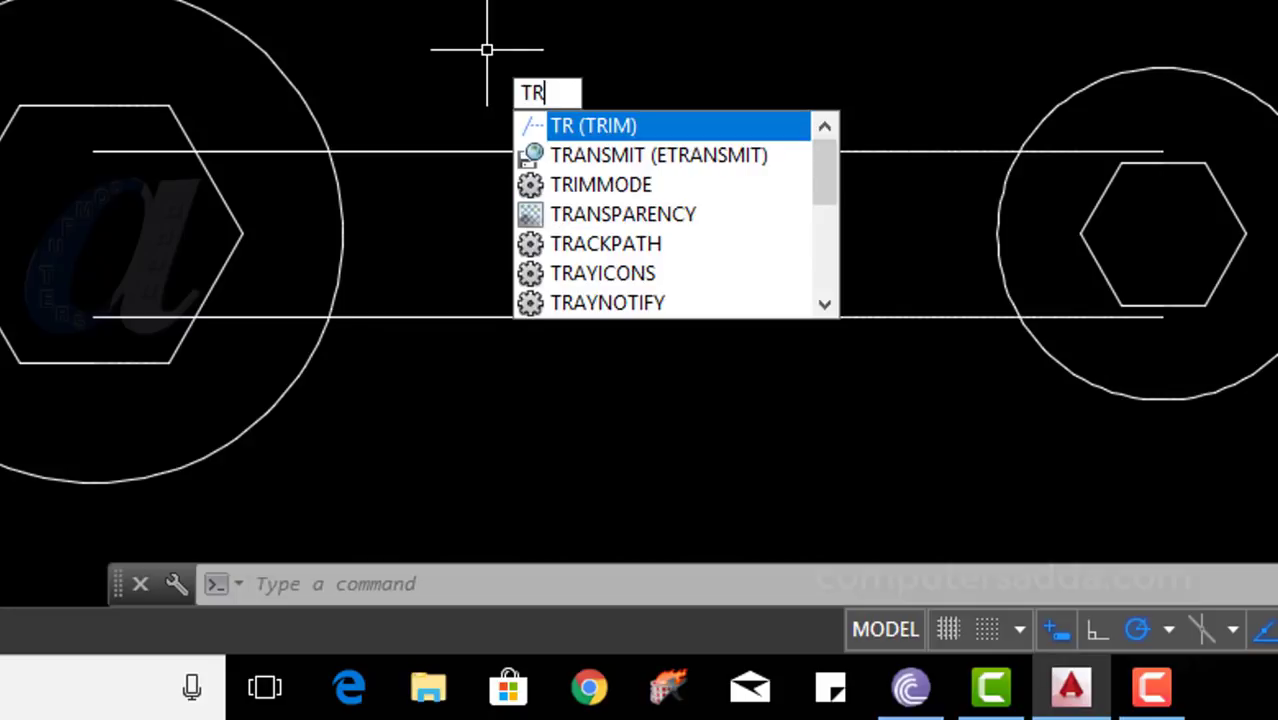
pyautogui.press('Return')
pyautogui.press('Return')
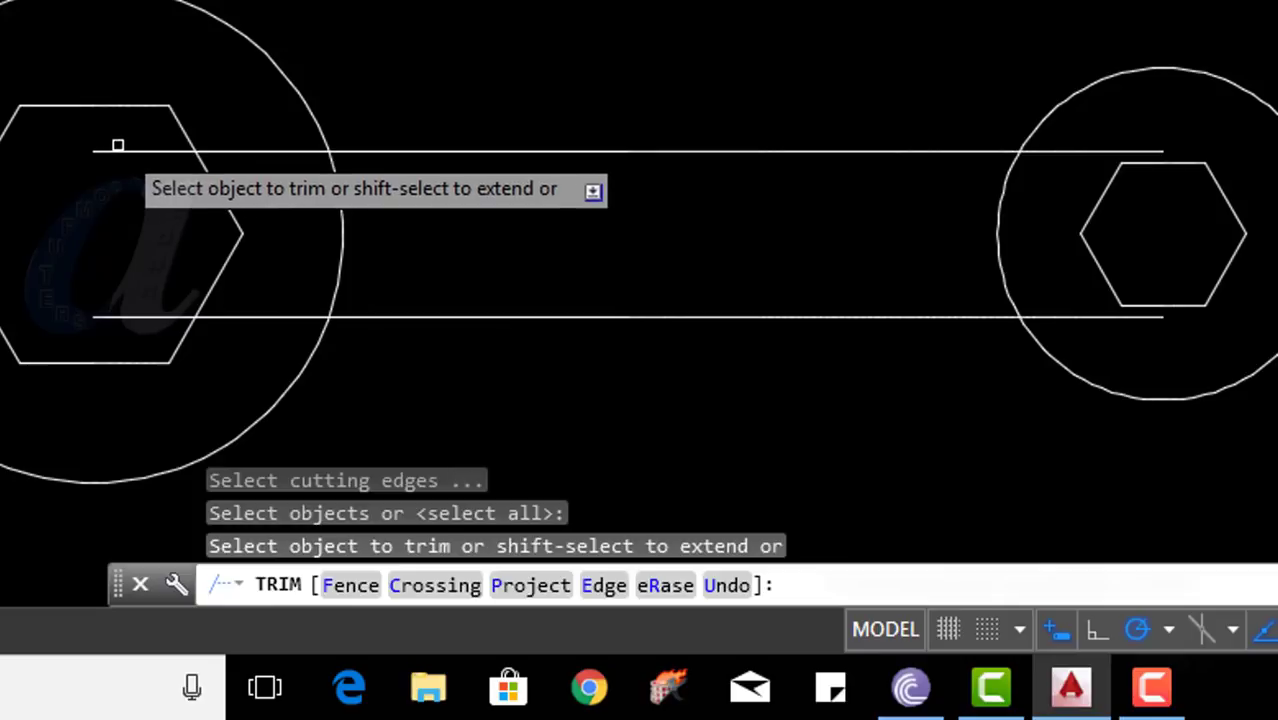
pyautogui.click(149, 149)
pyautogui.click(260, 151)
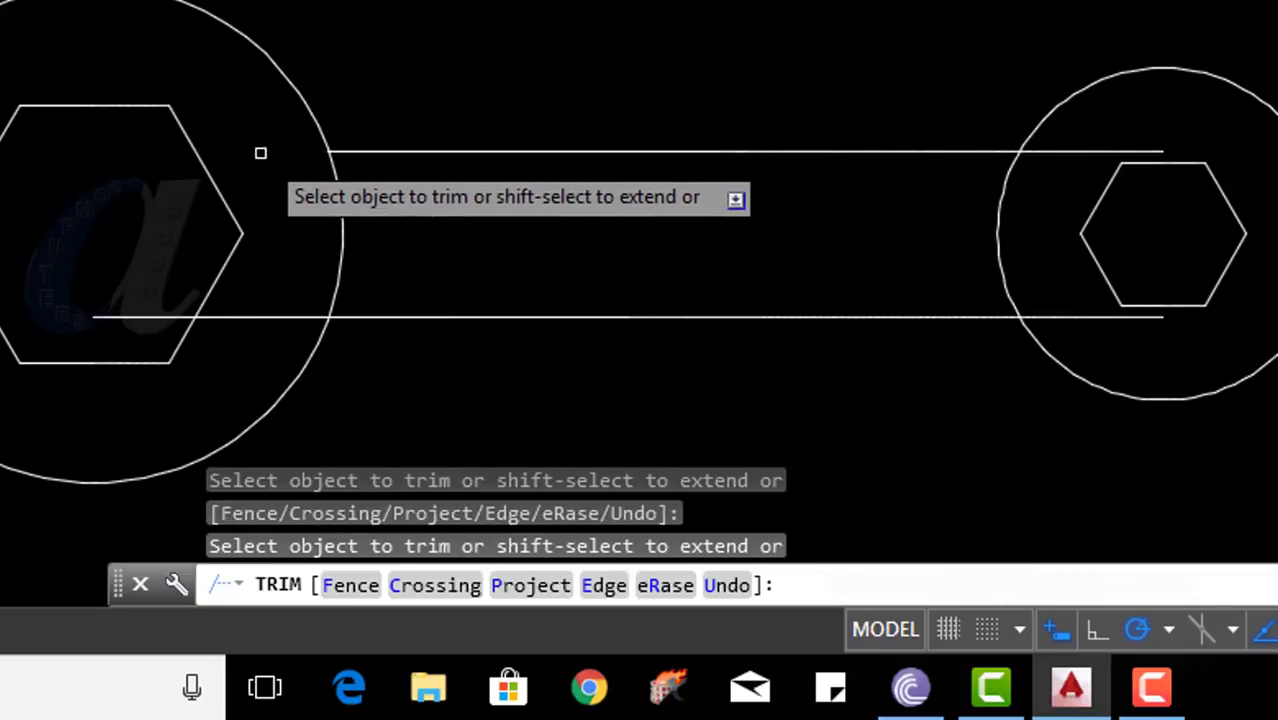
pyautogui.click(122, 318)
pyautogui.click(264, 318)
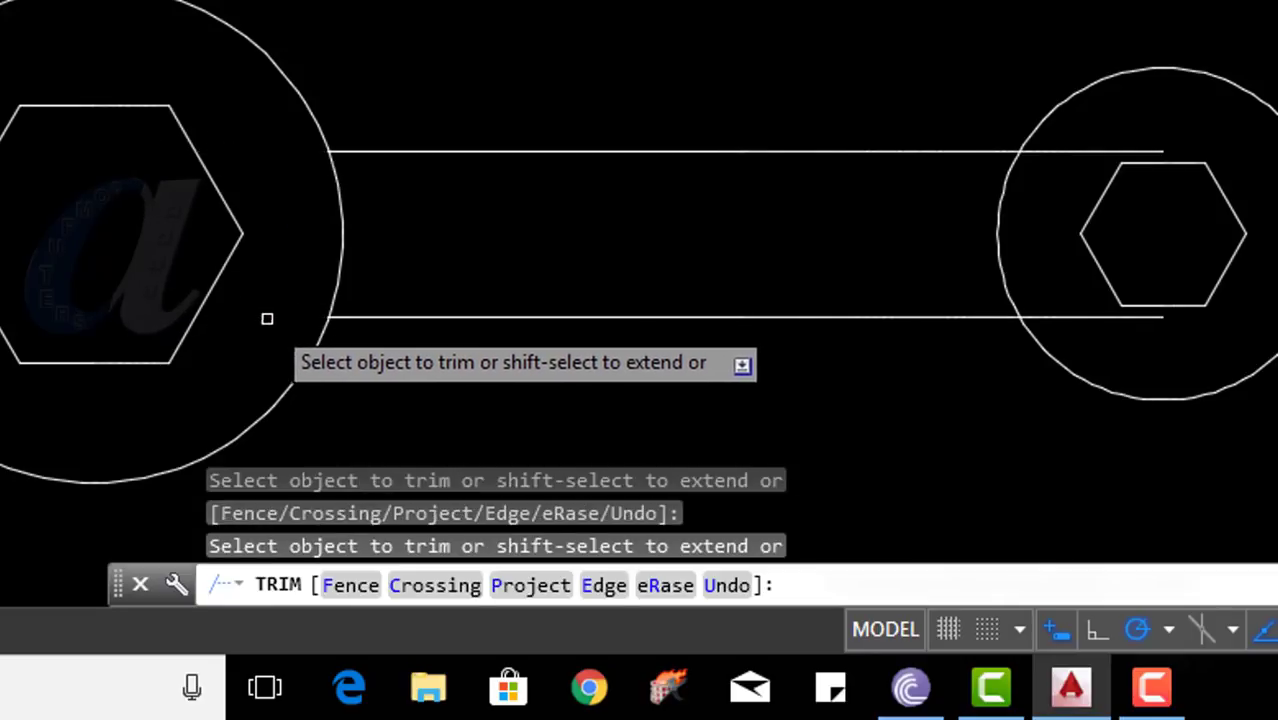
pyautogui.click(1087, 151)
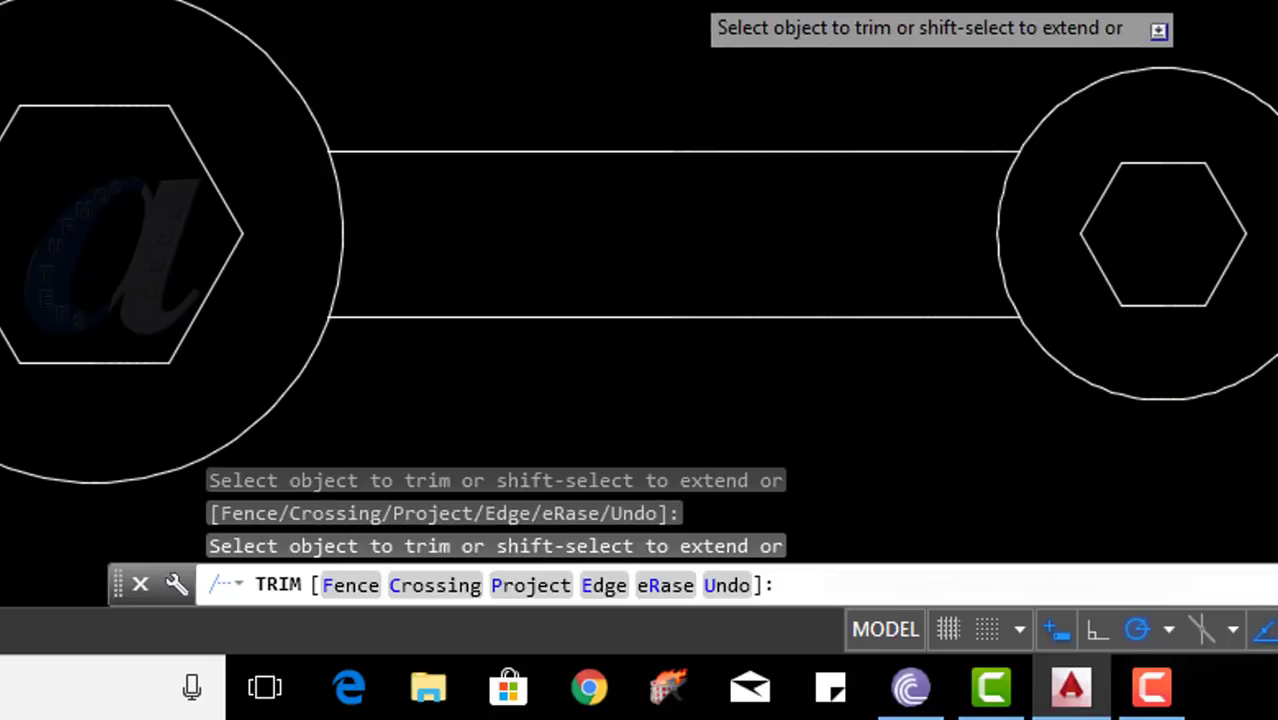
pyautogui.press('Escape')
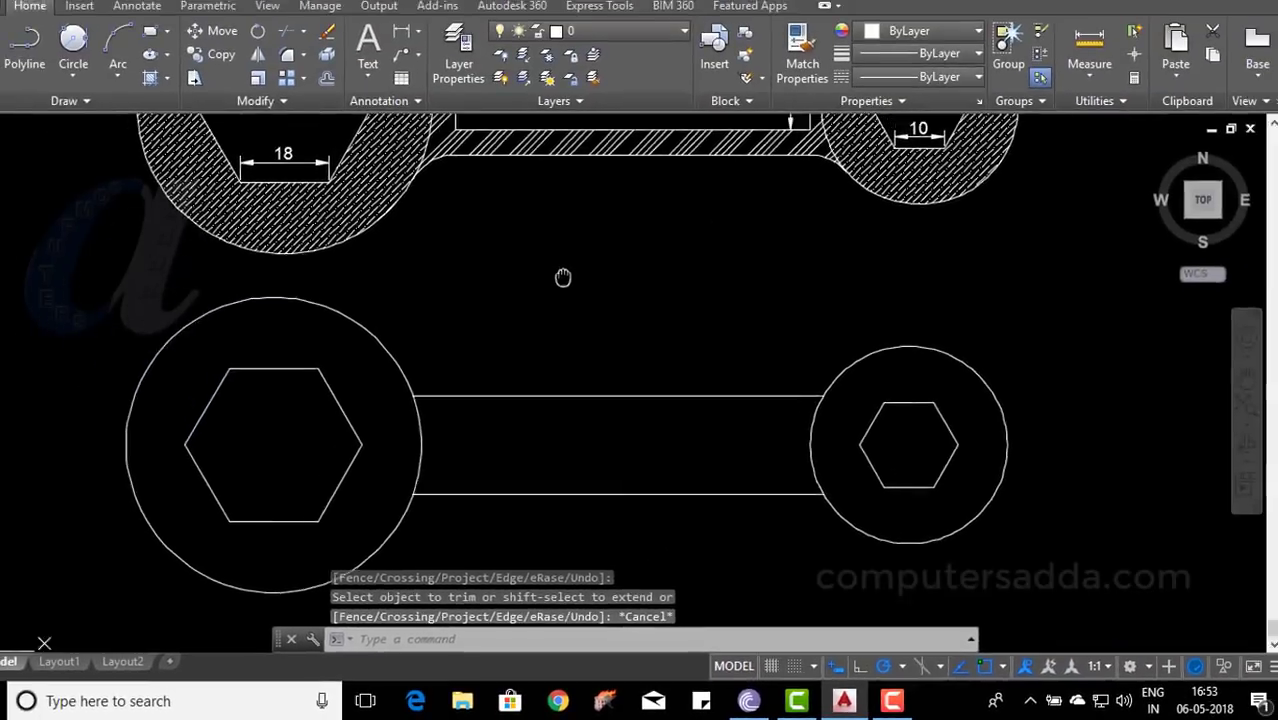
# Step: Add radius-10 Tan, Tan, Radius circles between the top handle line and both head circles
pyautogui.moveTo(563, 277); pyautogui.dragTo(713, 357, button='middle')
pyautogui.scroll(1, 713, 357)
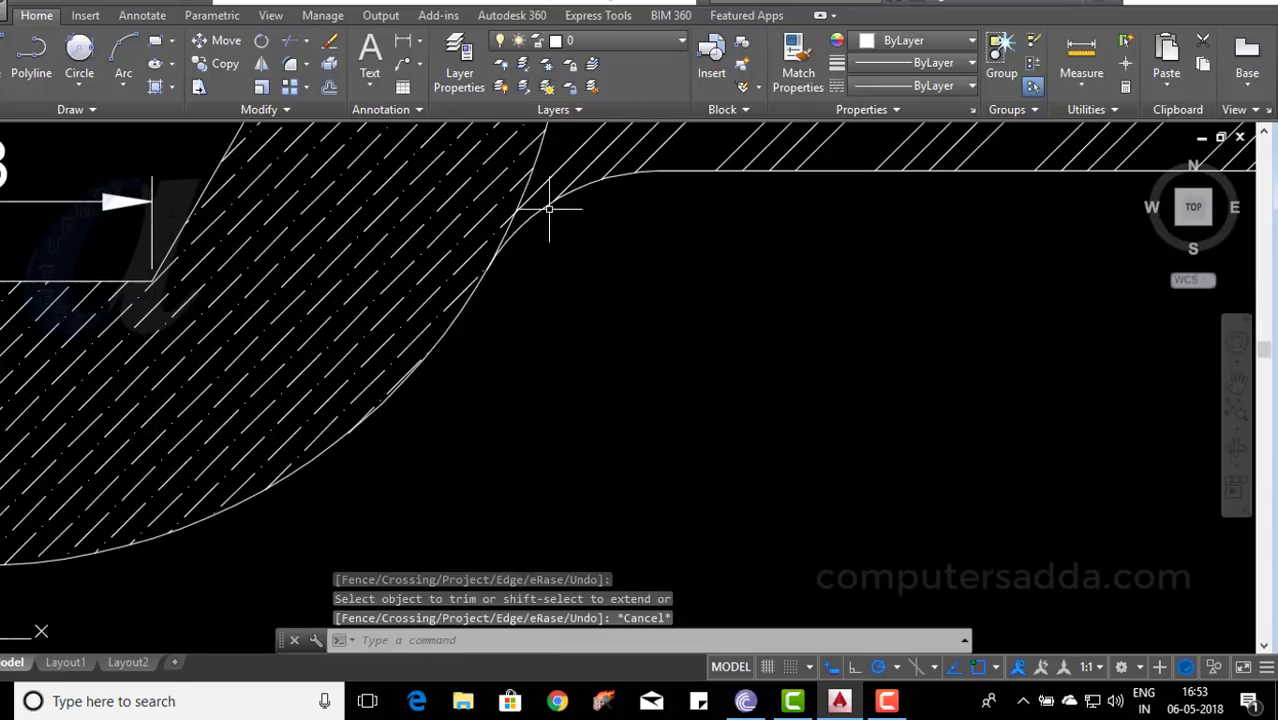
pyautogui.scroll(-2, 712, 345)
pyautogui.scroll(-1, 716, 325)
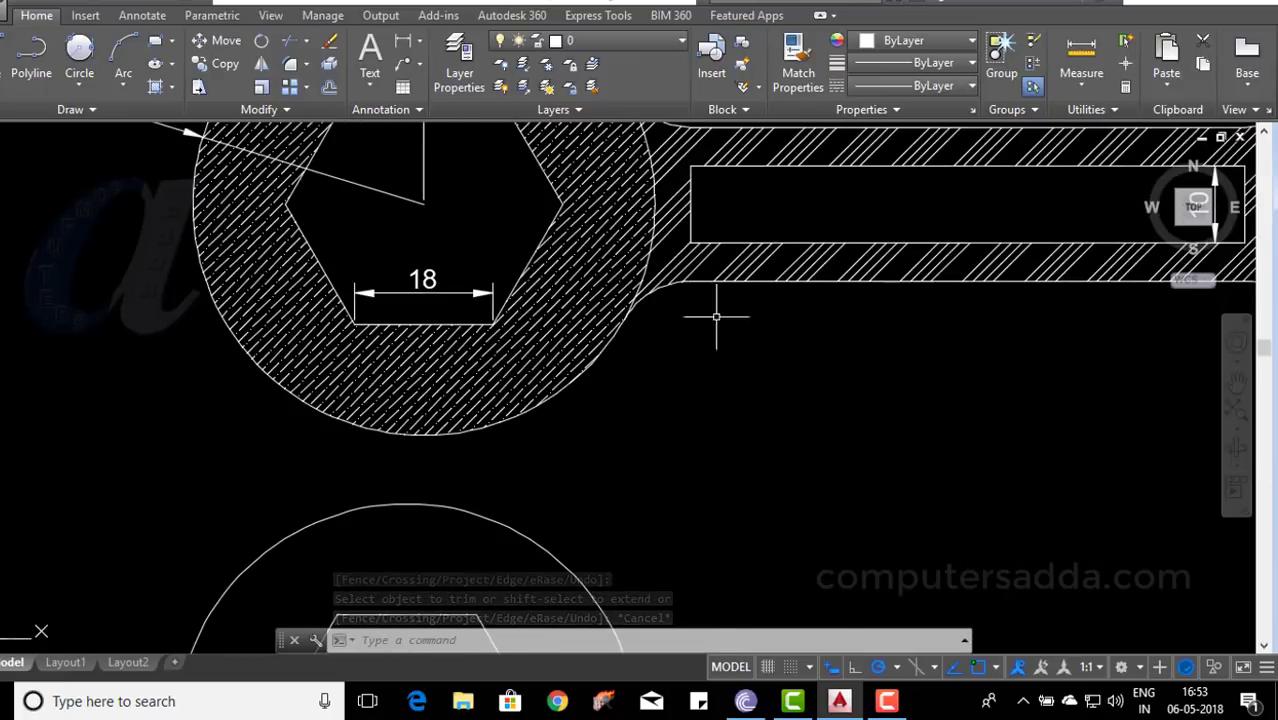
pyautogui.scroll(-3, 716, 317)
pyautogui.scroll(2, 736, 234)
pyautogui.scroll(3, 534, 323)
pyautogui.scroll(-3, 534, 323)
pyautogui.moveTo(534, 323); pyautogui.dragTo(680, 271, button='middle')
pyautogui.click(84, 90)
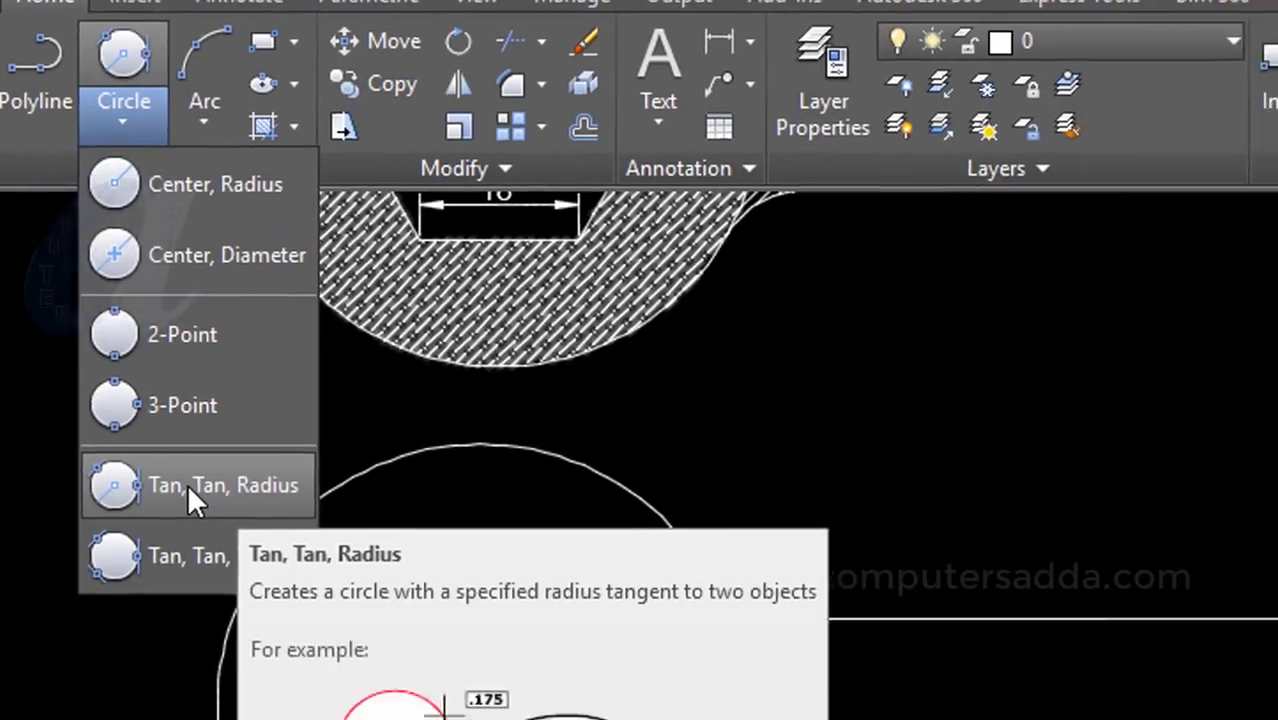
pyautogui.click(218, 538)
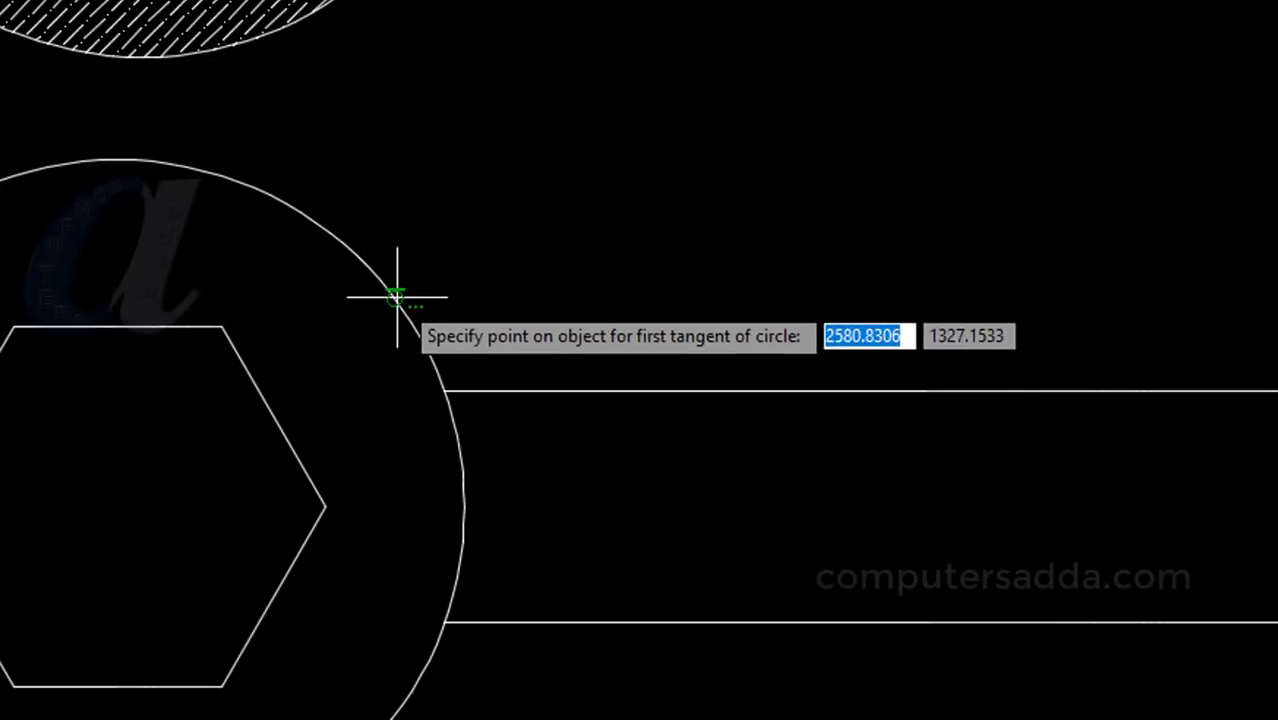
pyautogui.click(460, 321)
pyautogui.click(512, 380)
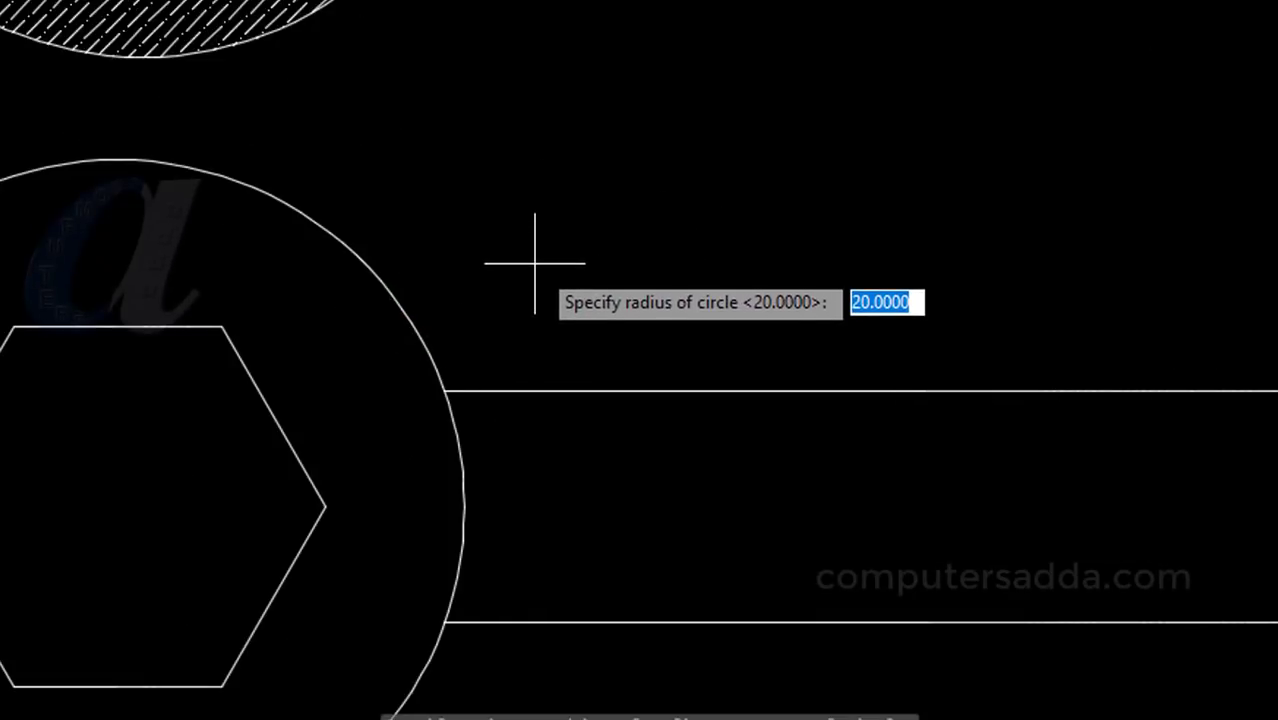
pyautogui.write('10')
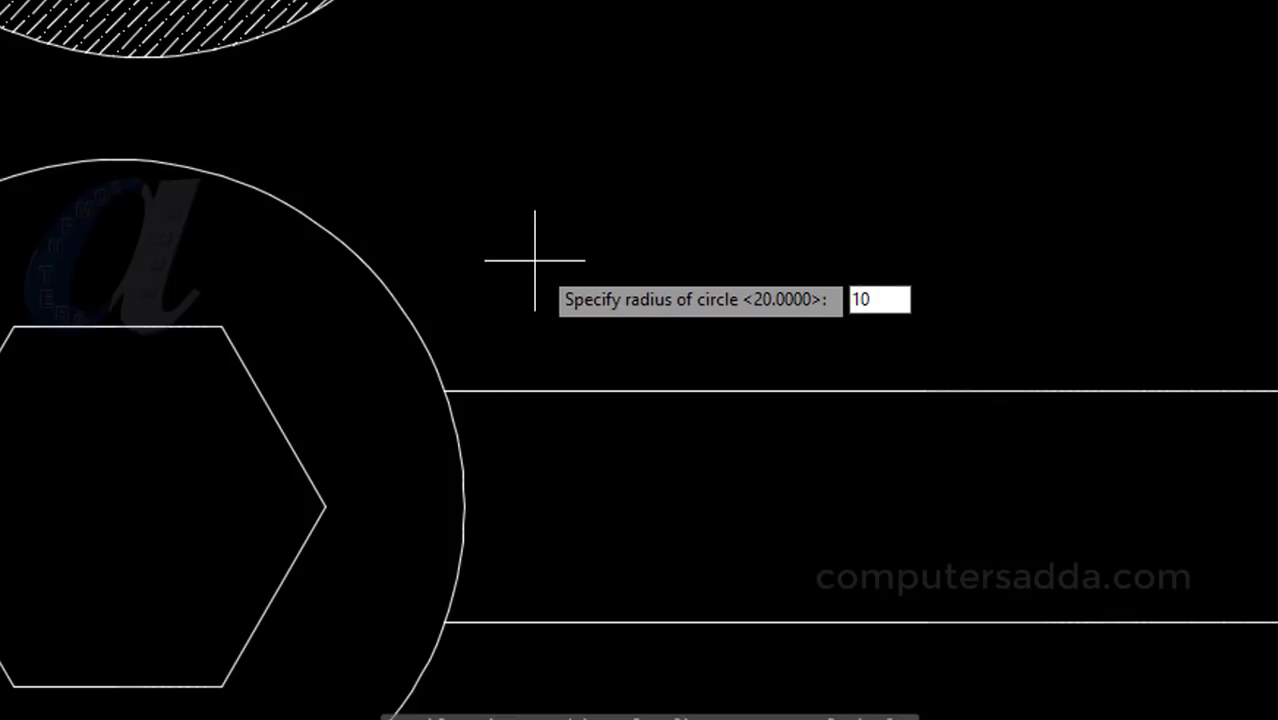
pyautogui.press('Return')
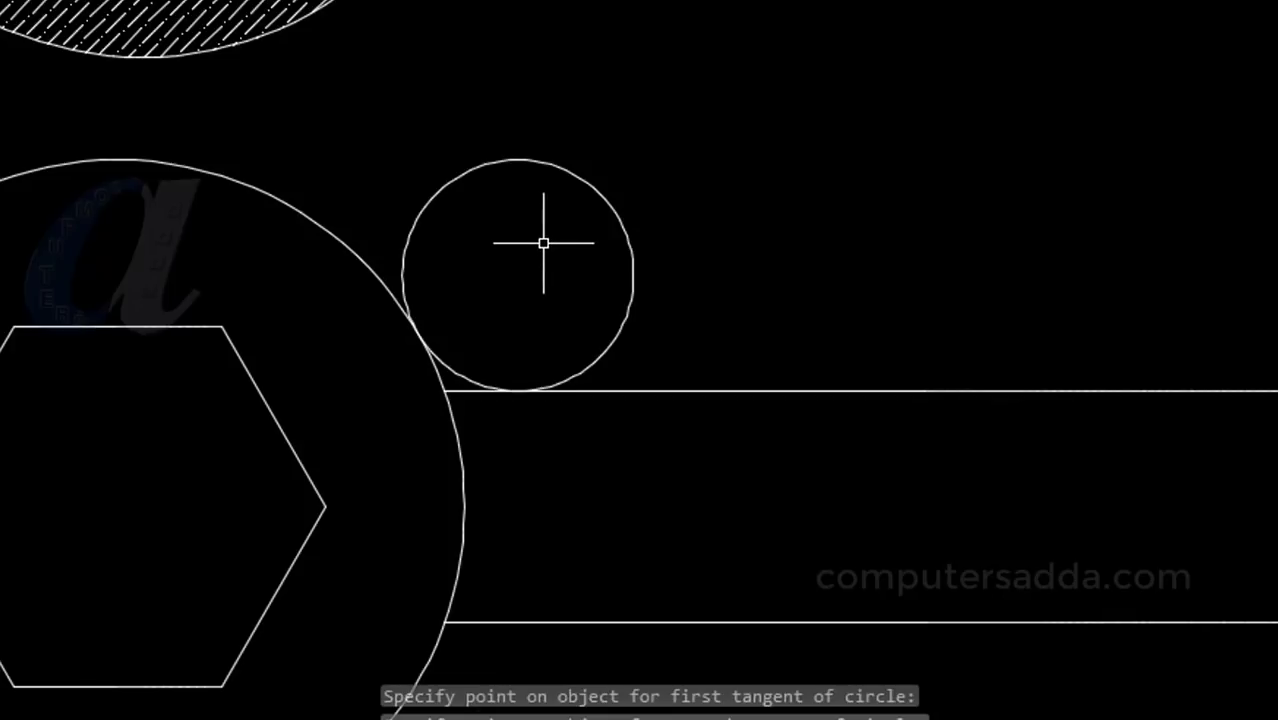
pyautogui.click(725, 378)
pyautogui.click(993, 298)
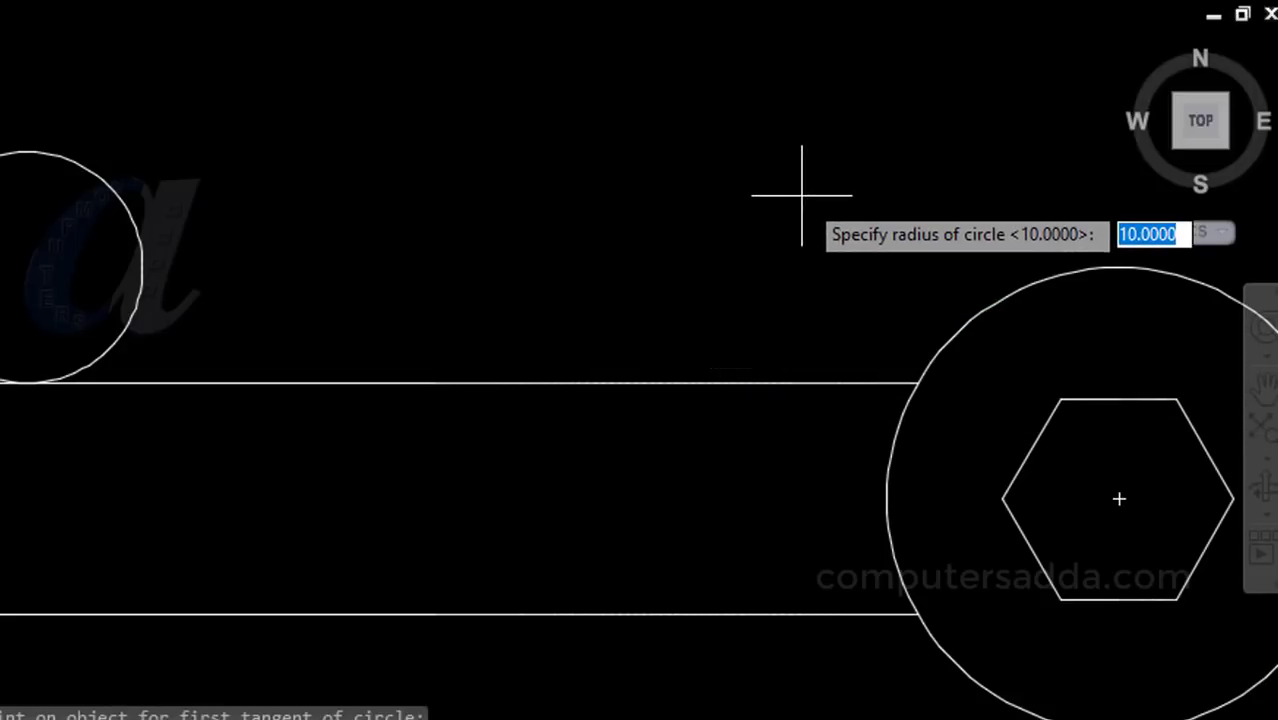
pyautogui.press('Return')
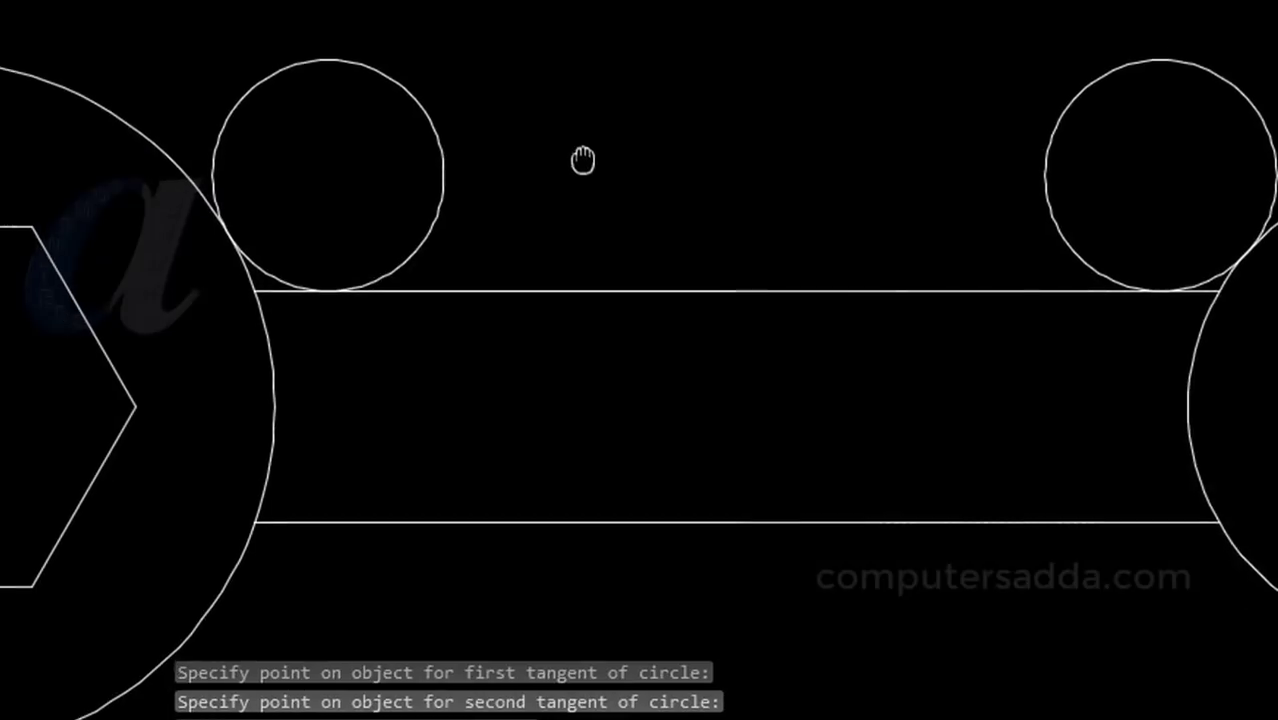
# Step: Add radius-10 tangent circles between the lower handle line and both head circles
pyautogui.click(67, 2)
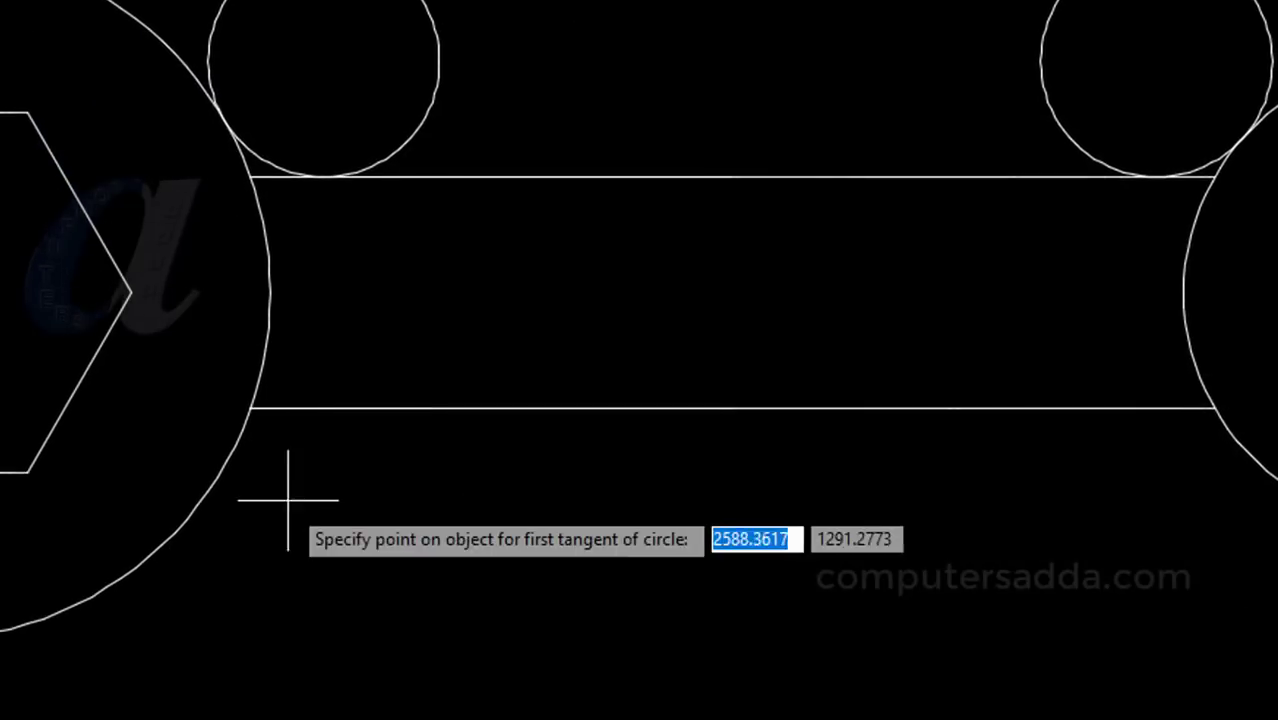
pyautogui.click(196, 487)
pyautogui.click(400, 406)
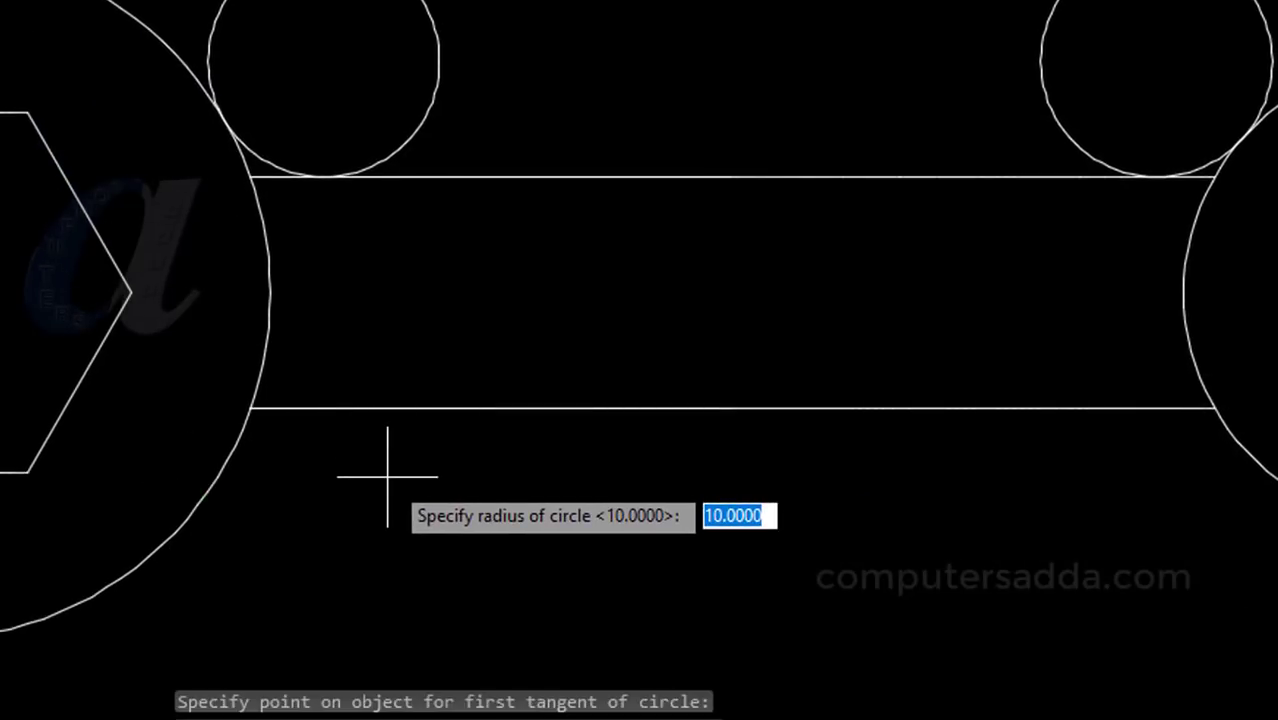
pyautogui.press('Return')
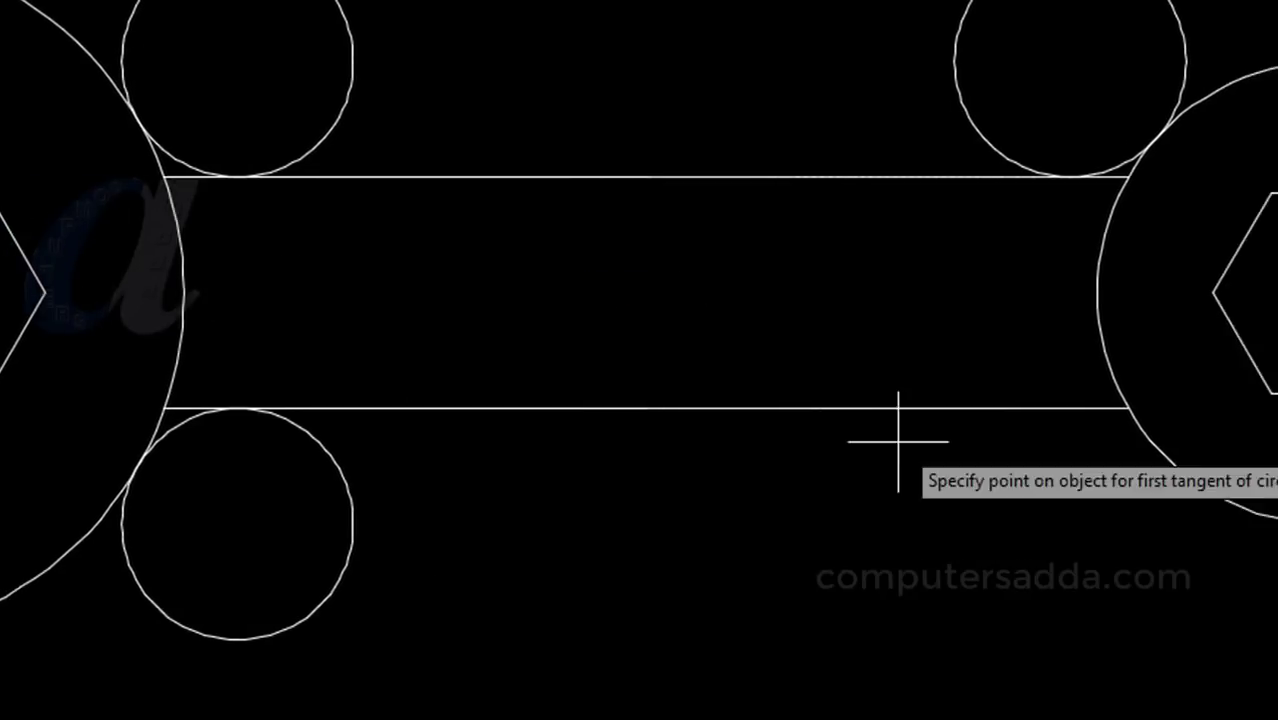
pyautogui.click(810, 405)
pyautogui.click(1040, 478)
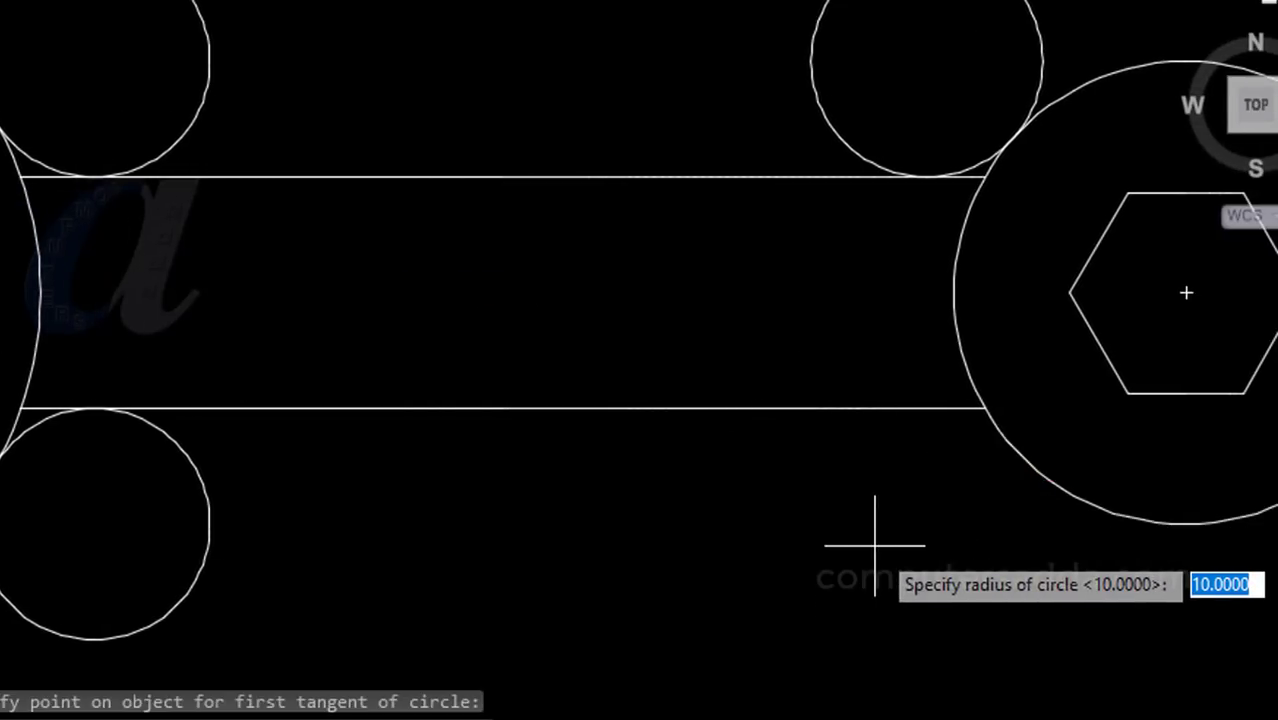
pyautogui.press('Return')
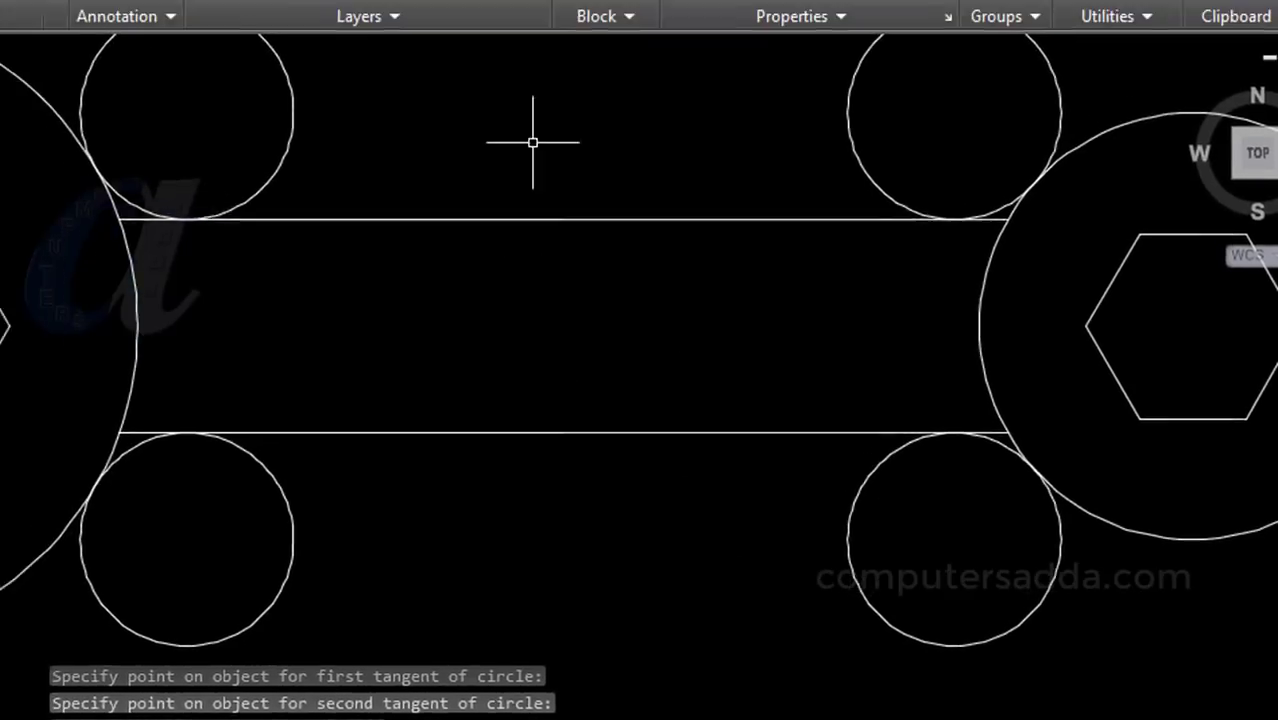
pyautogui.moveTo(530, 137)
pyautogui.mouseDown(button='middle')
pyautogui.moveTo(587, 240)
pyautogui.moveTo(581, 393)
pyautogui.mouseUp(button='middle')
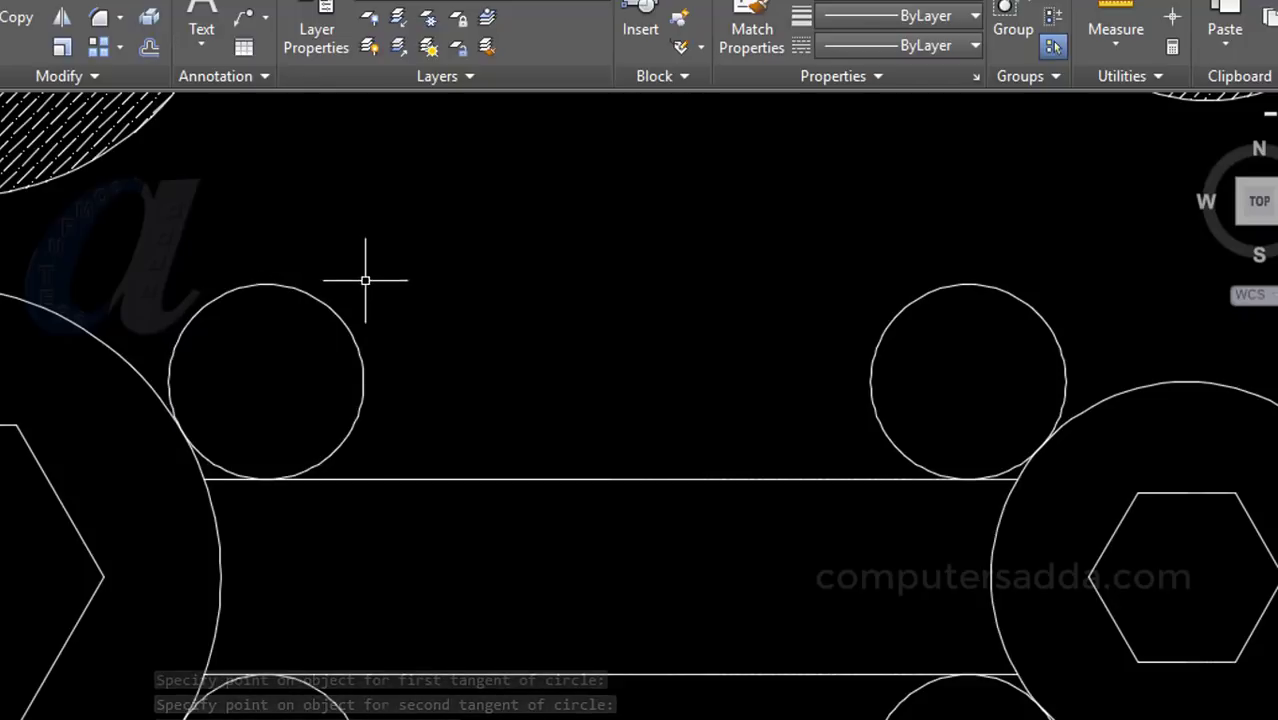
# Step: Trim the excess arcs off the radius-10 tangent circles using all objects as cutting edges
pyautogui.write('tr')
pyautogui.press('Return')
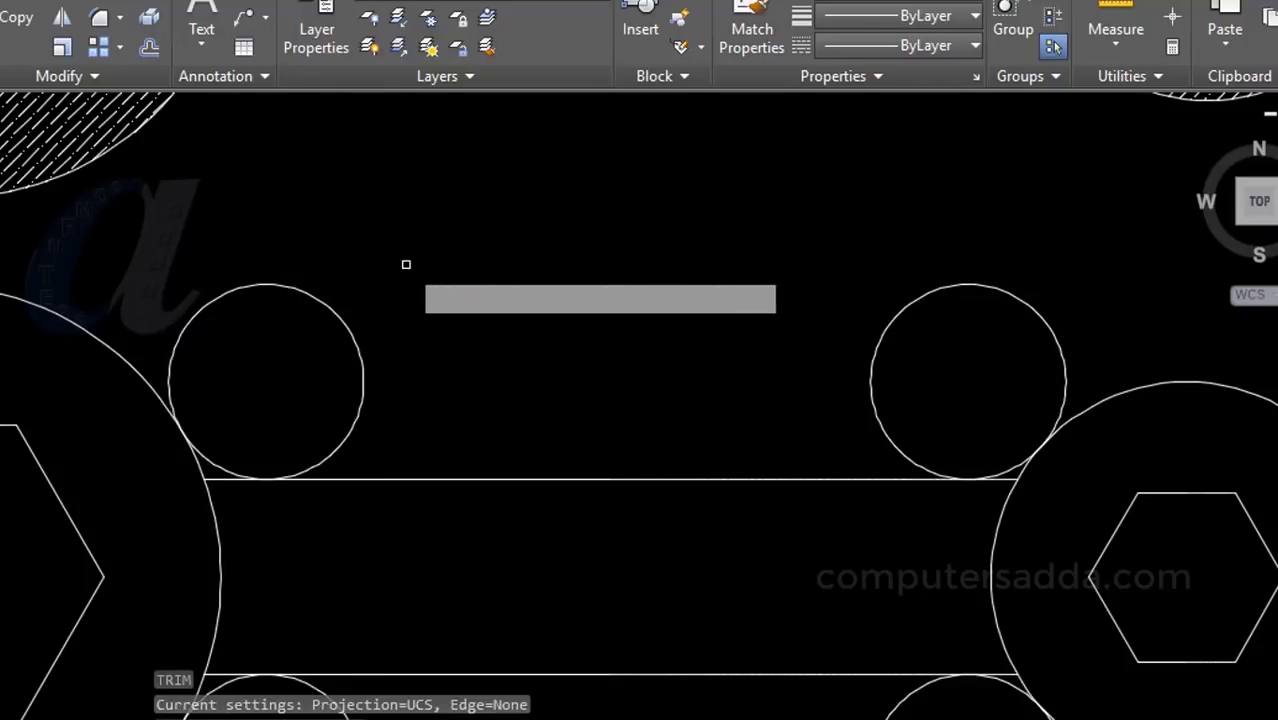
pyautogui.press('Return')
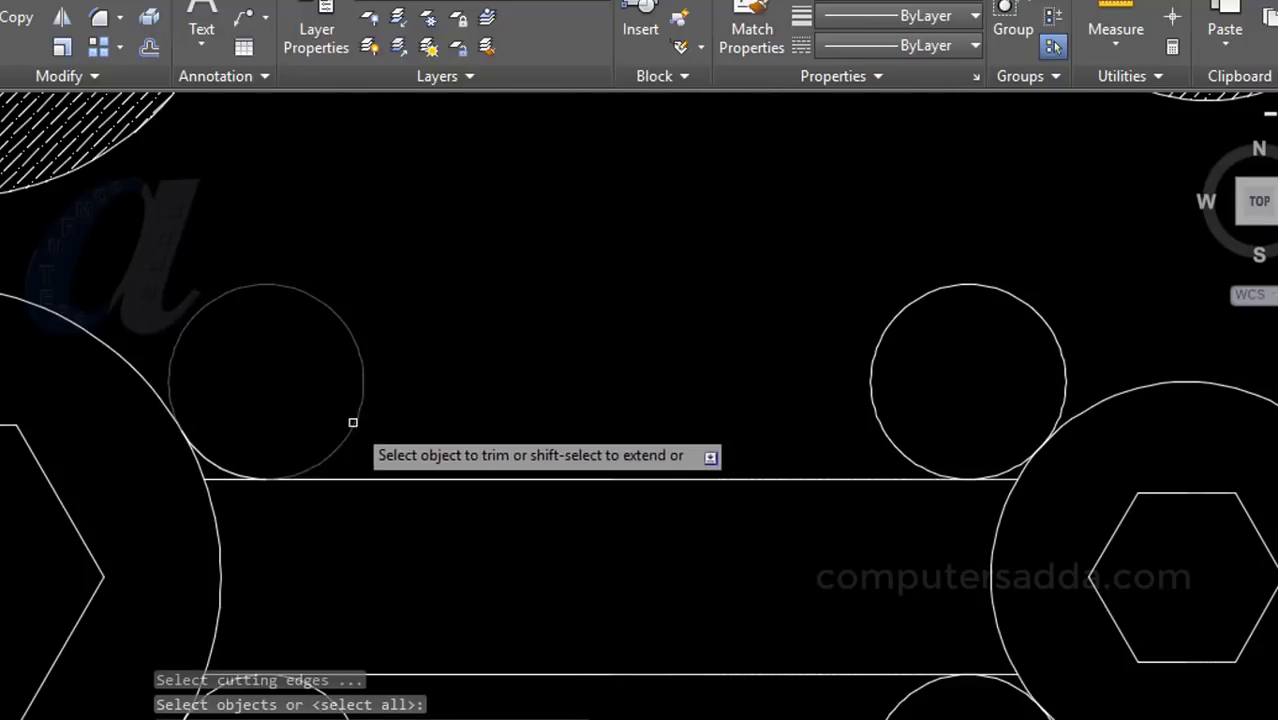
pyautogui.click(347, 318)
pyautogui.scroll(4, 231, 517)
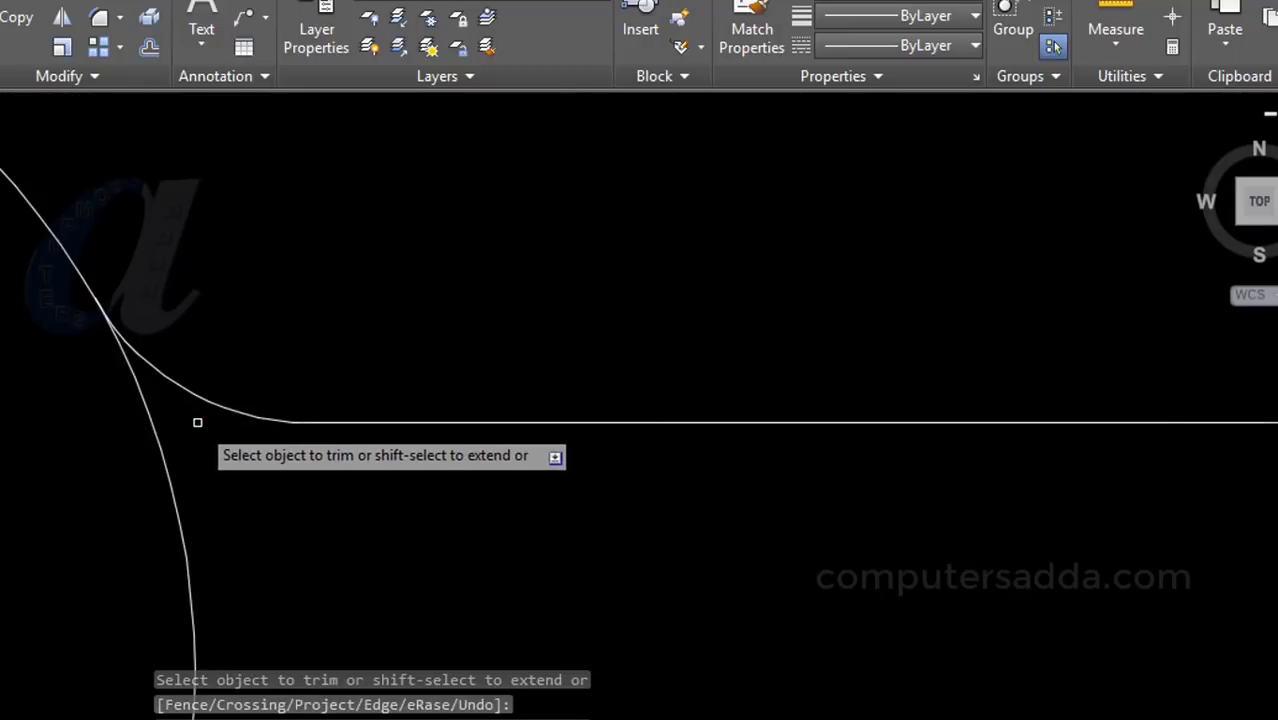
pyautogui.scroll(-4, 197, 422)
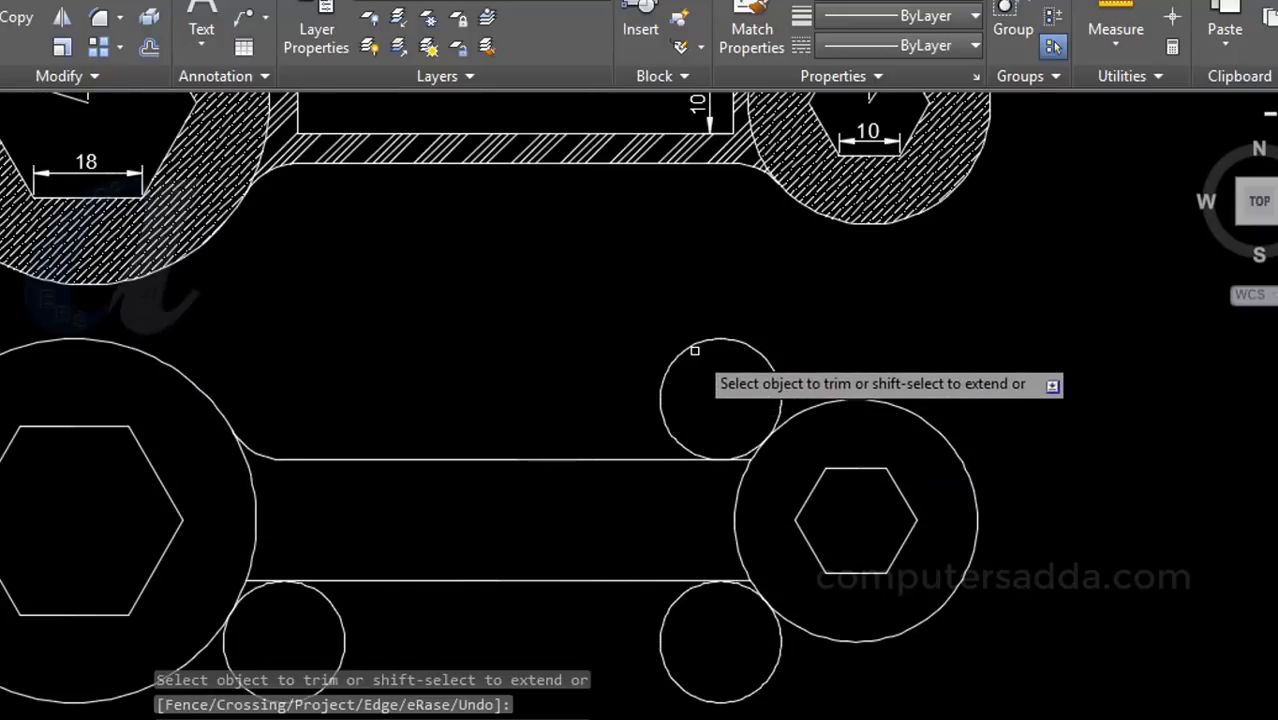
pyautogui.scroll(2, 760, 530)
pyautogui.scroll(3, 759, 383)
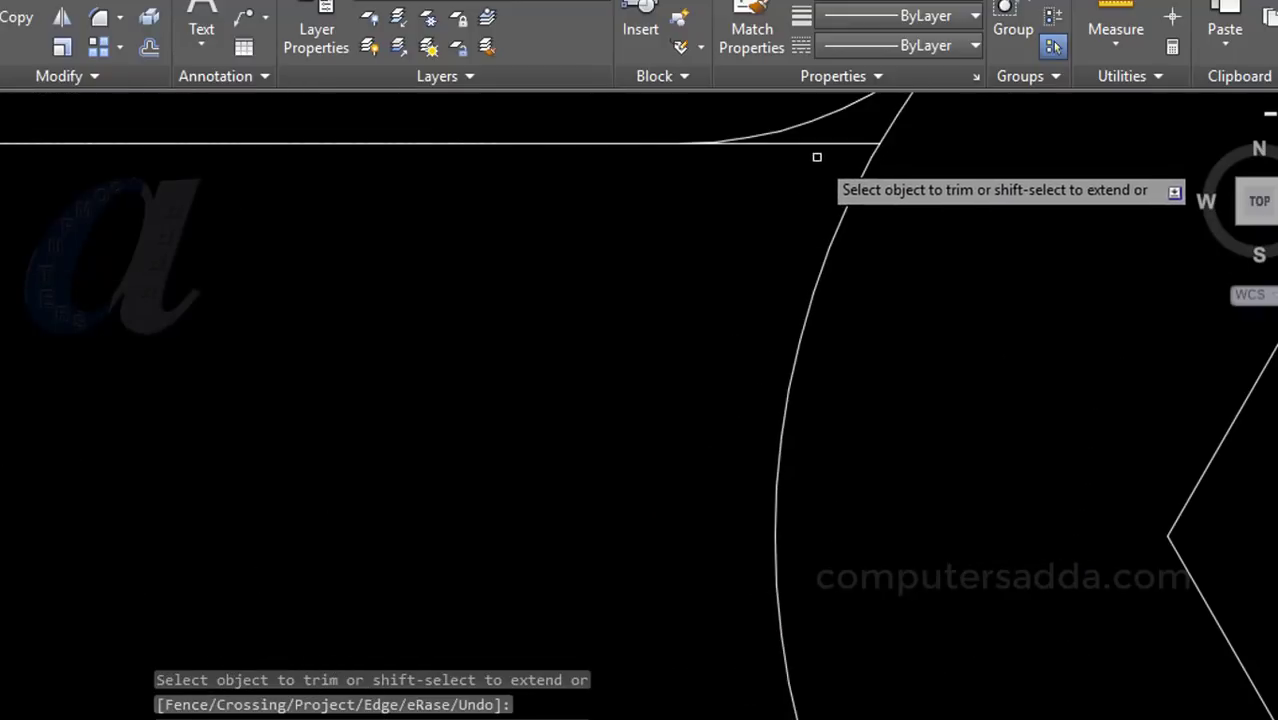
pyautogui.scroll(-8, 719, 282)
pyautogui.scroll(2, 652, 478)
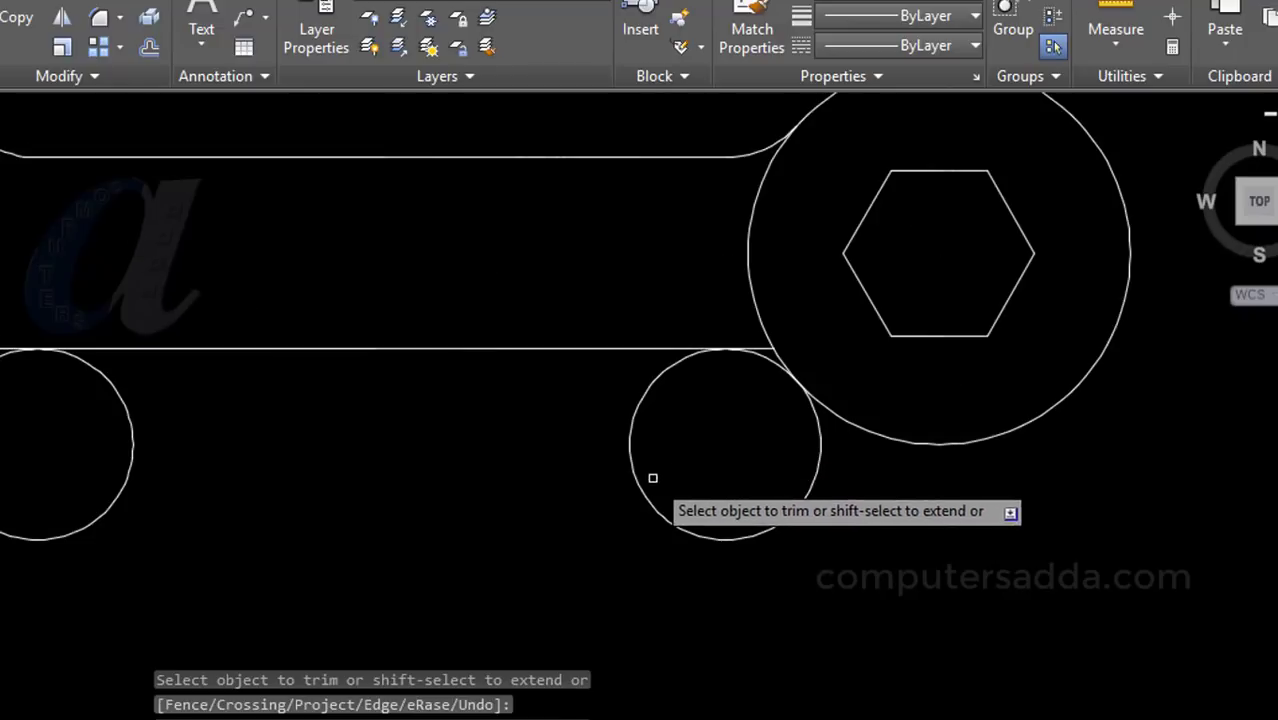
pyautogui.click(650, 499)
pyautogui.scroll(3, 764, 322)
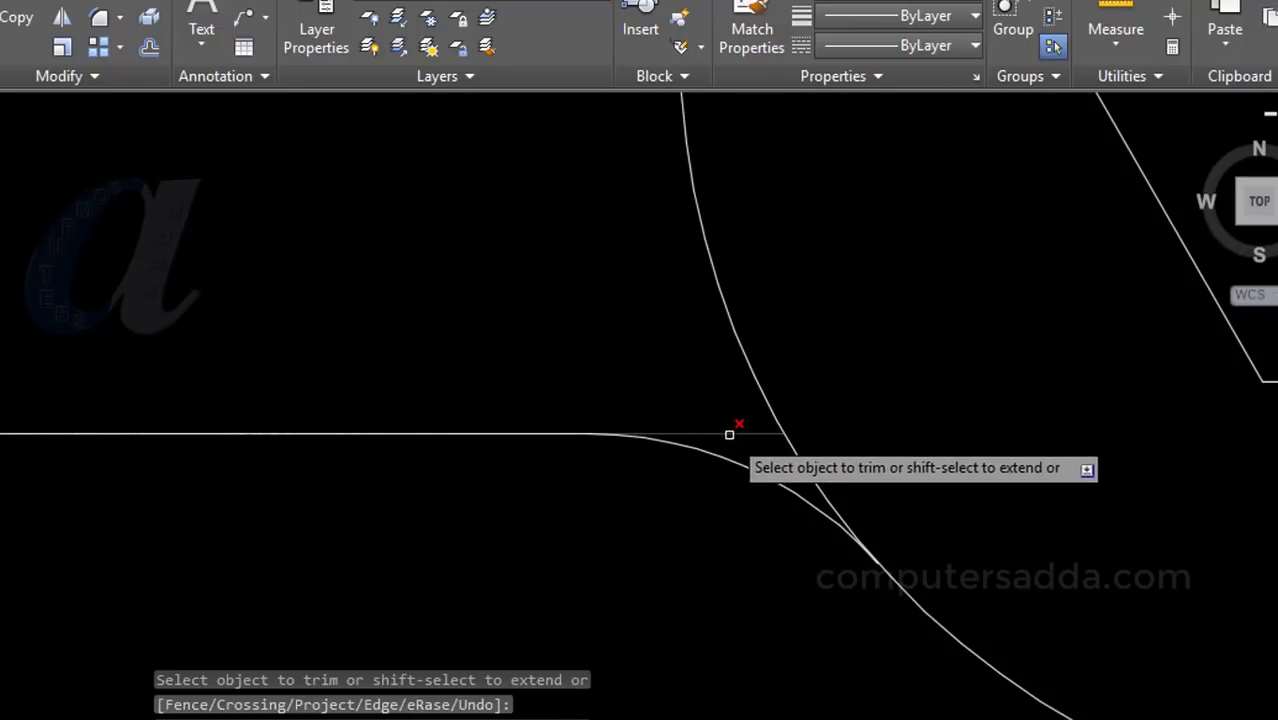
pyautogui.scroll(-4, 745, 422)
pyautogui.scroll(1, 459, 451)
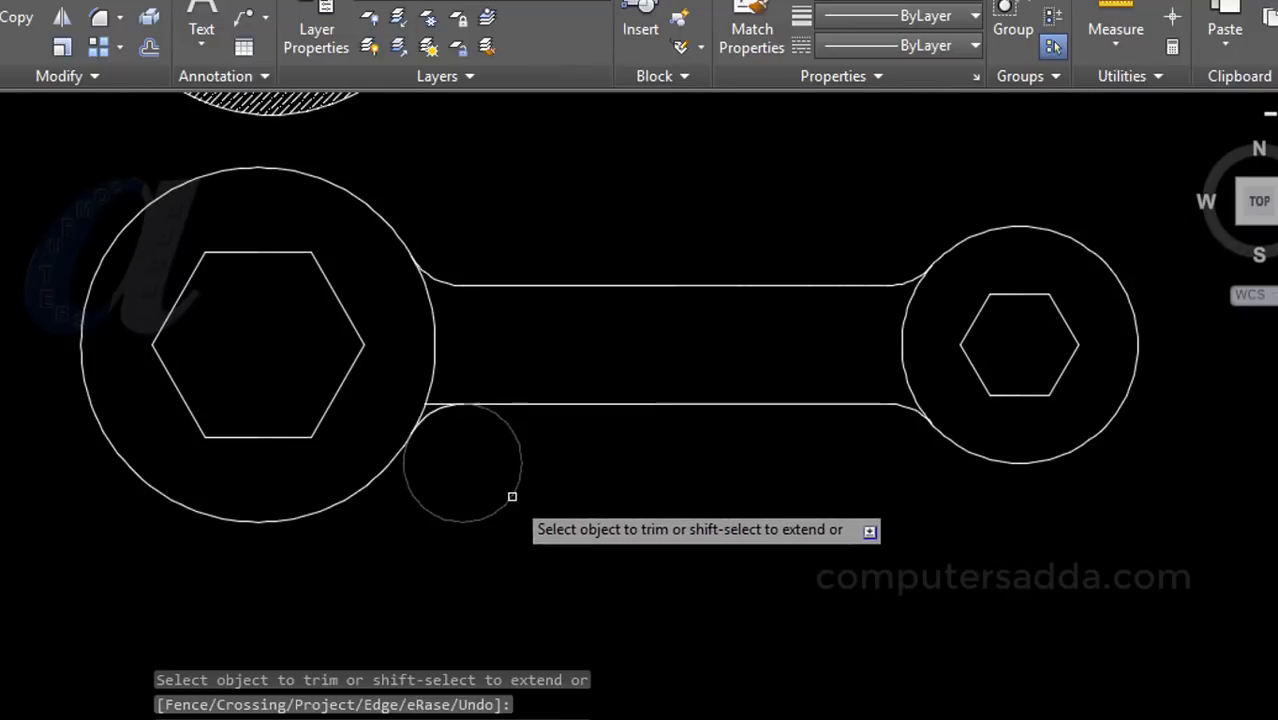
pyautogui.scroll(3, 431, 374)
pyautogui.scroll(3, 382, 591)
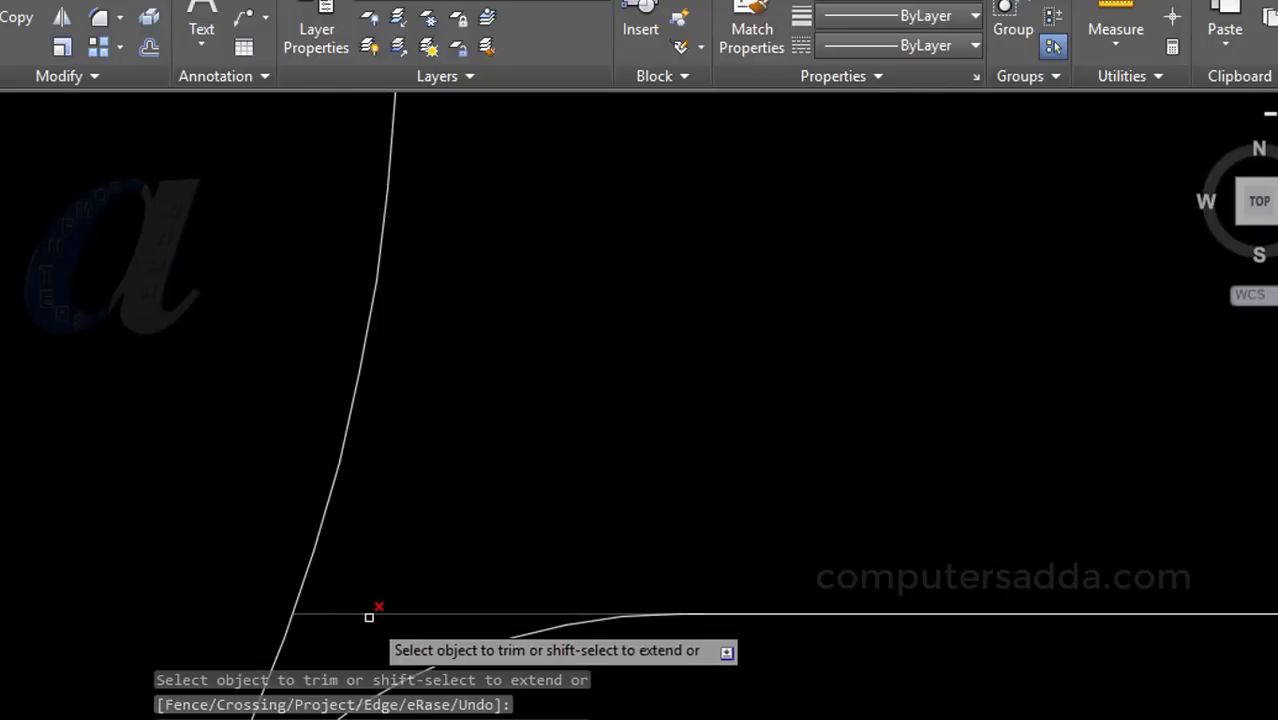
pyautogui.scroll(-3, 389, 600)
pyautogui.scroll(-2, 638, 530)
pyautogui.scroll(-2, 647, 550)
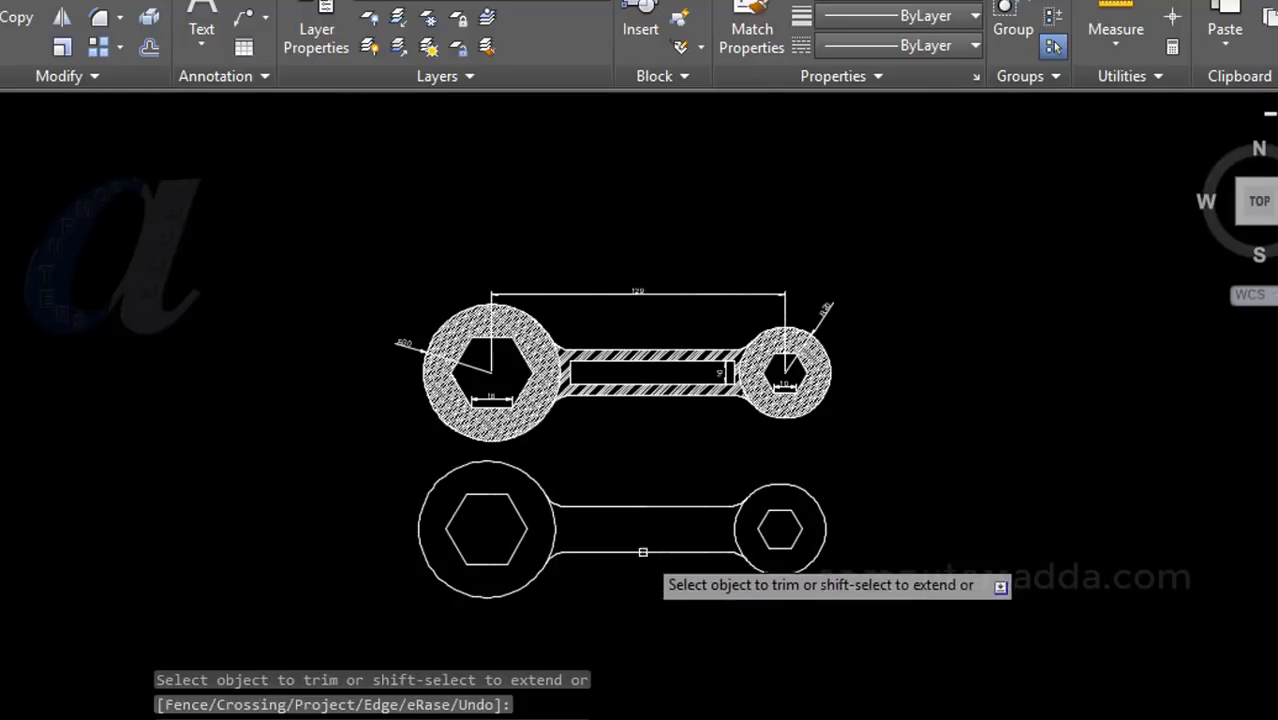
pyautogui.scroll(2, 643, 554)
pyautogui.scroll(2, 644, 607)
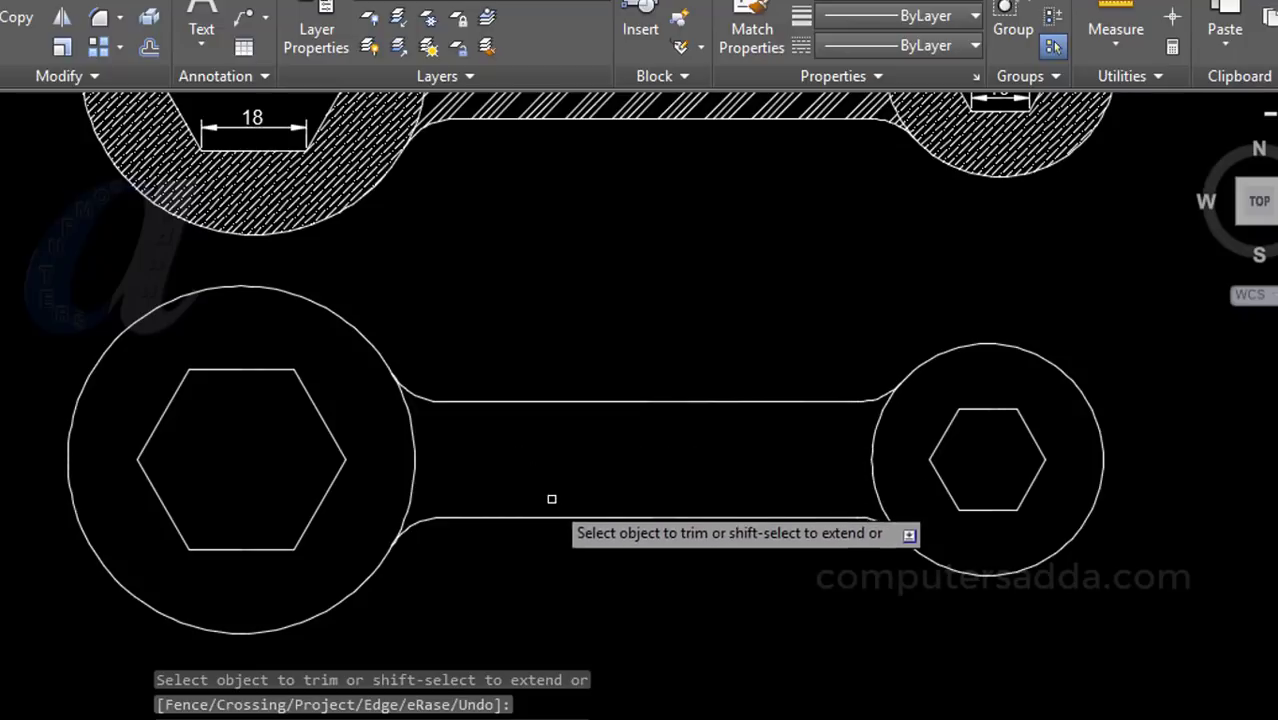
pyautogui.scroll(2, 408, 400)
pyautogui.scroll(2, 408, 398)
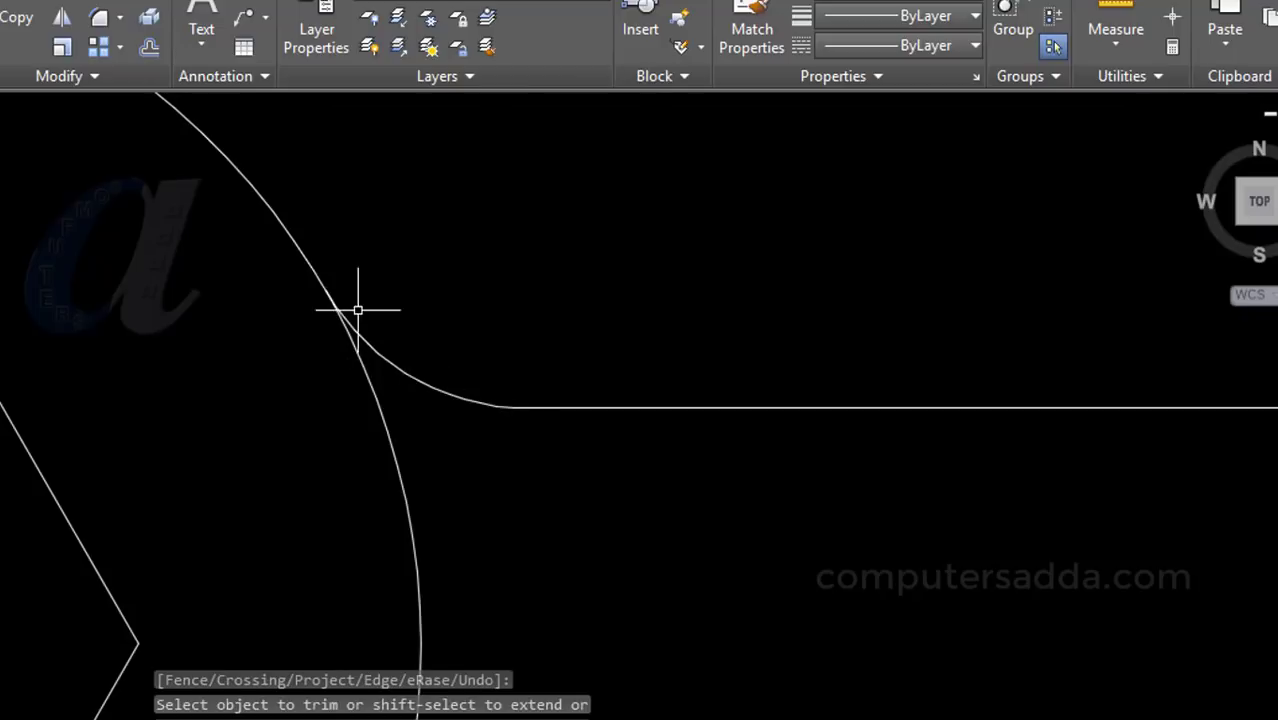
pyautogui.scroll(-2, 615, 402)
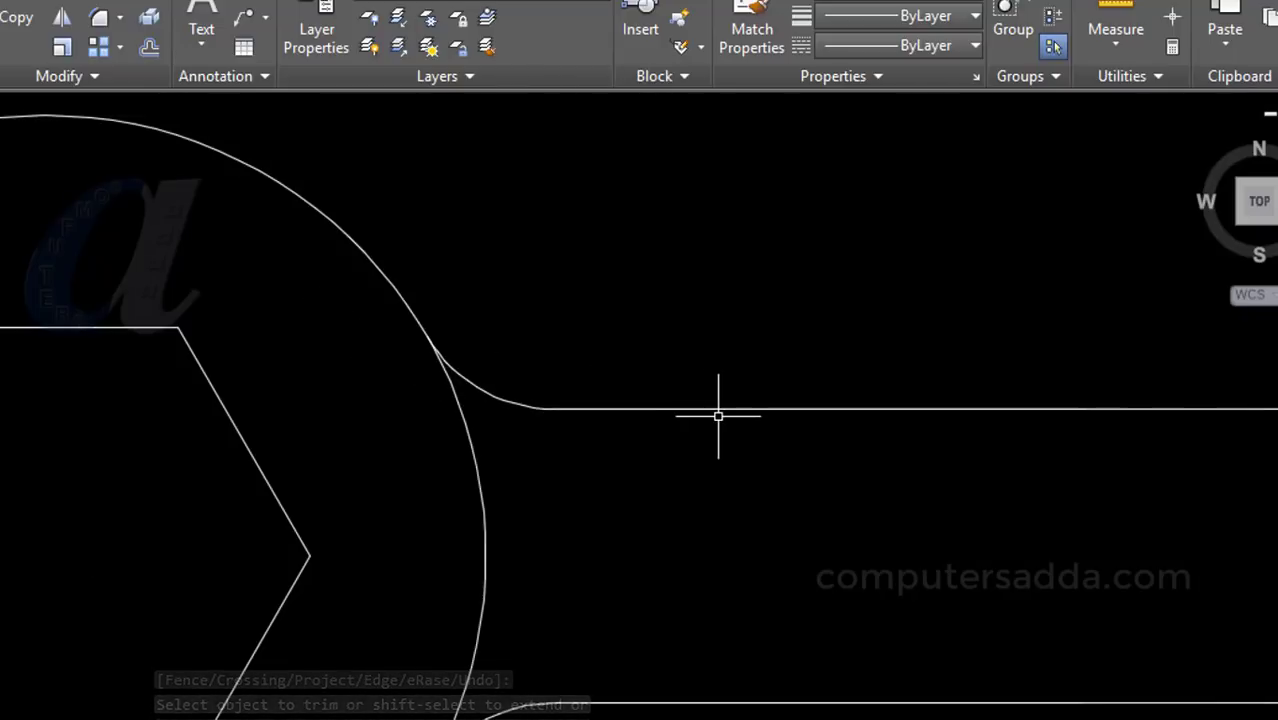
pyautogui.scroll(-5, 696, 410)
# Step: Copy the top handle line 5 units downward
pyautogui.scroll(3, 764, 413)
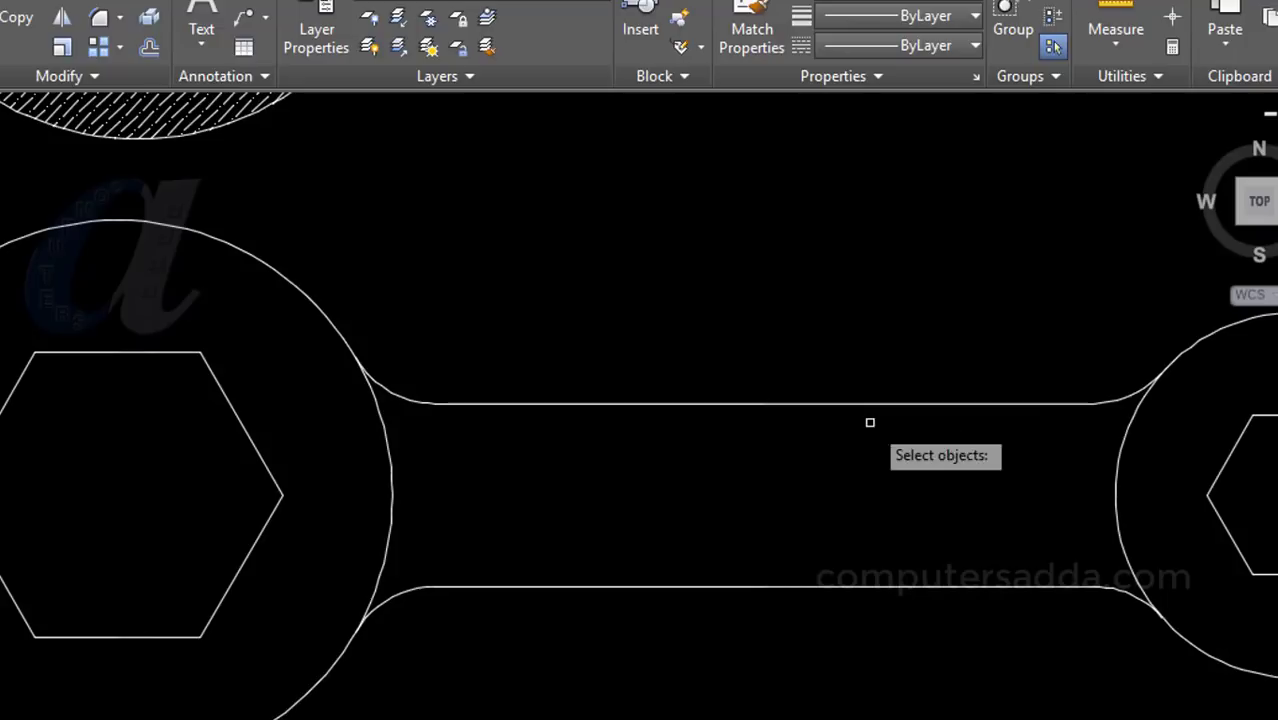
pyautogui.click(809, 411)
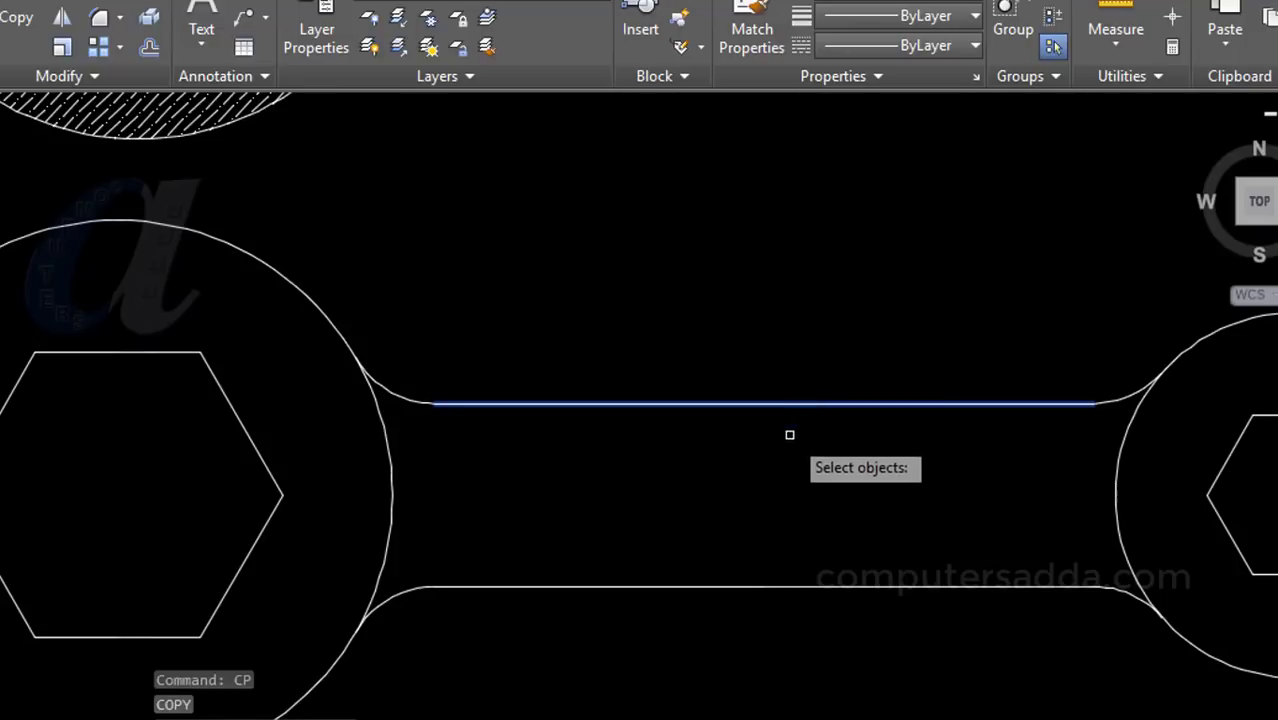
pyautogui.press('Return')
pyautogui.click(790, 244)
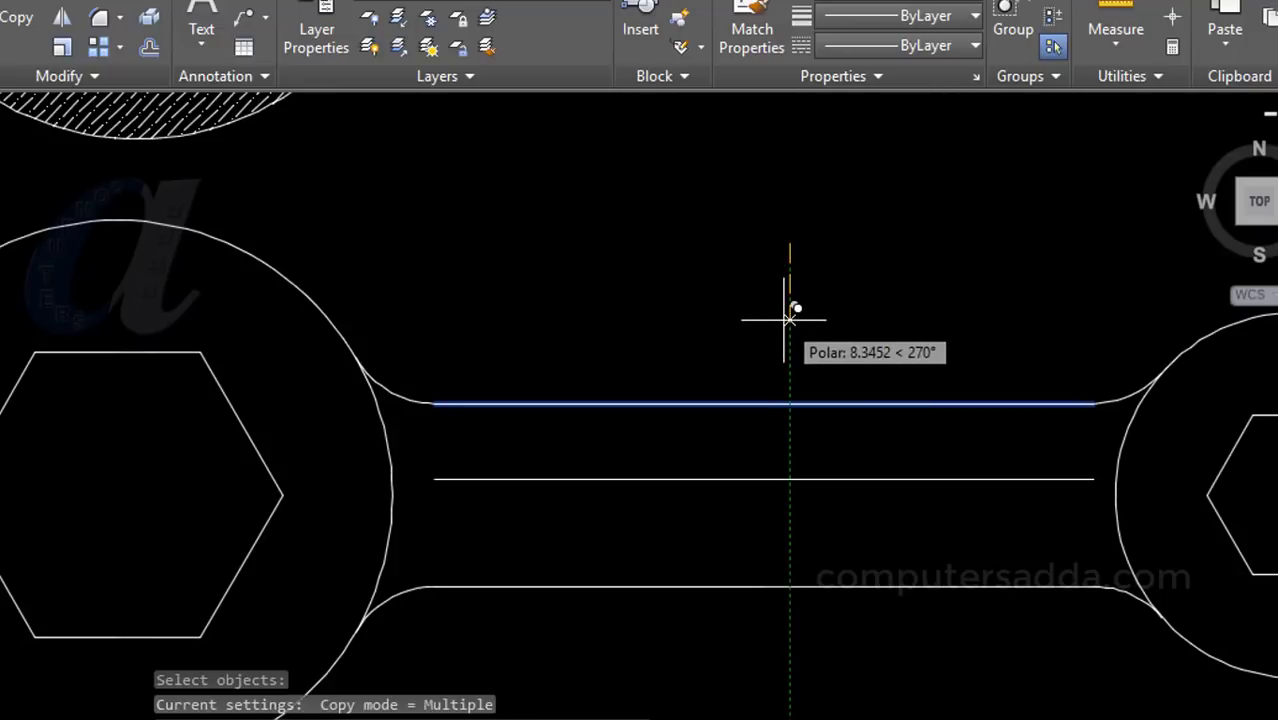
pyautogui.write('5')
pyautogui.press('Return')
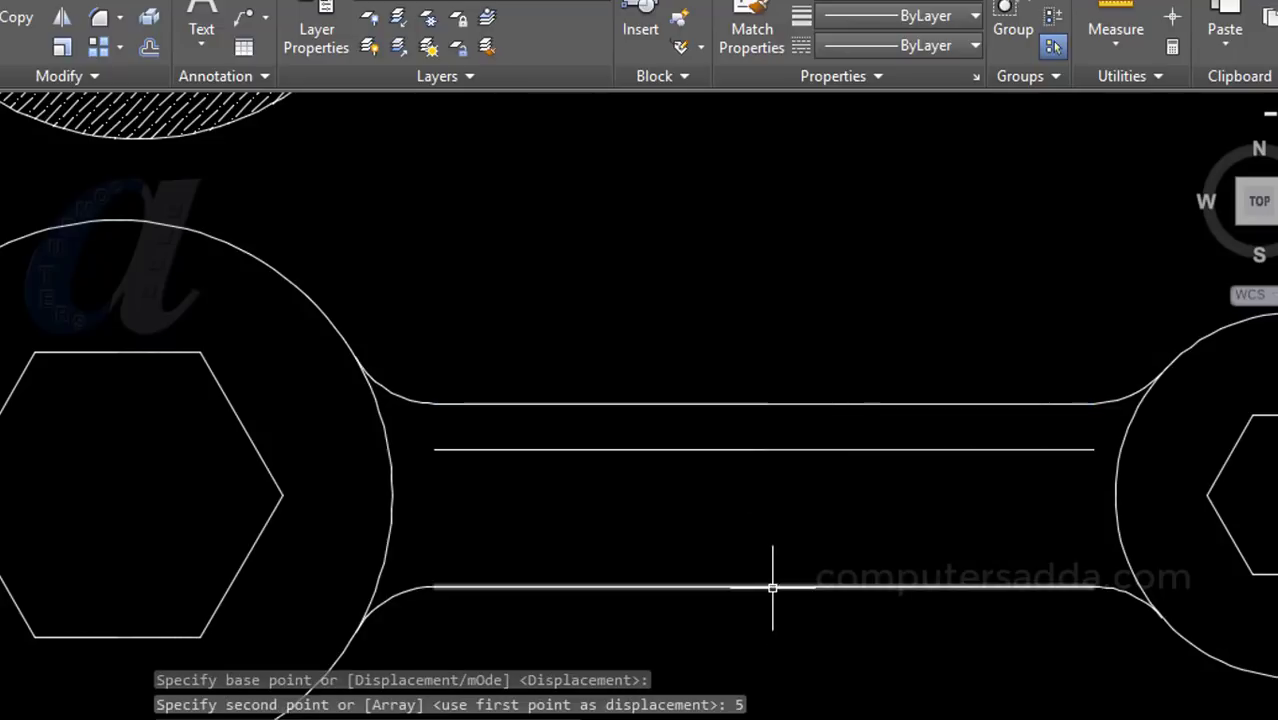
# Step: Copy the bottom handle line 5 units upward
pyautogui.press('Return')
pyautogui.press('Return')
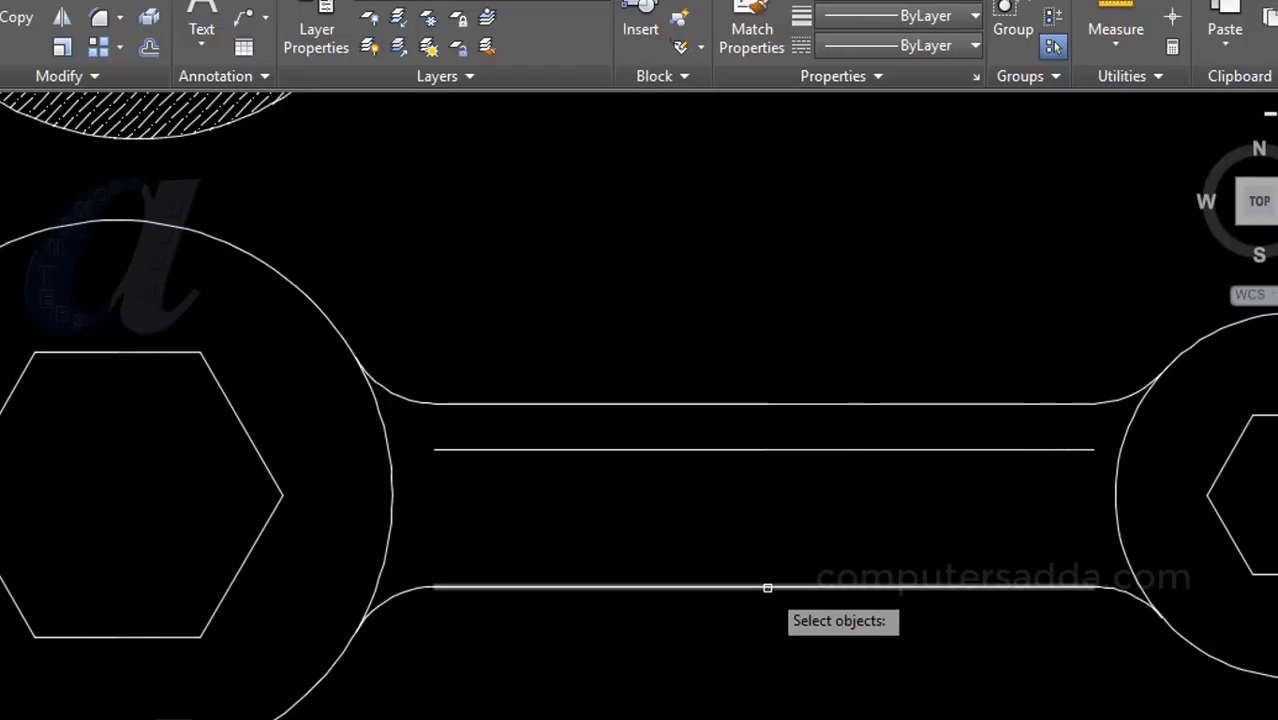
pyautogui.click(768, 588)
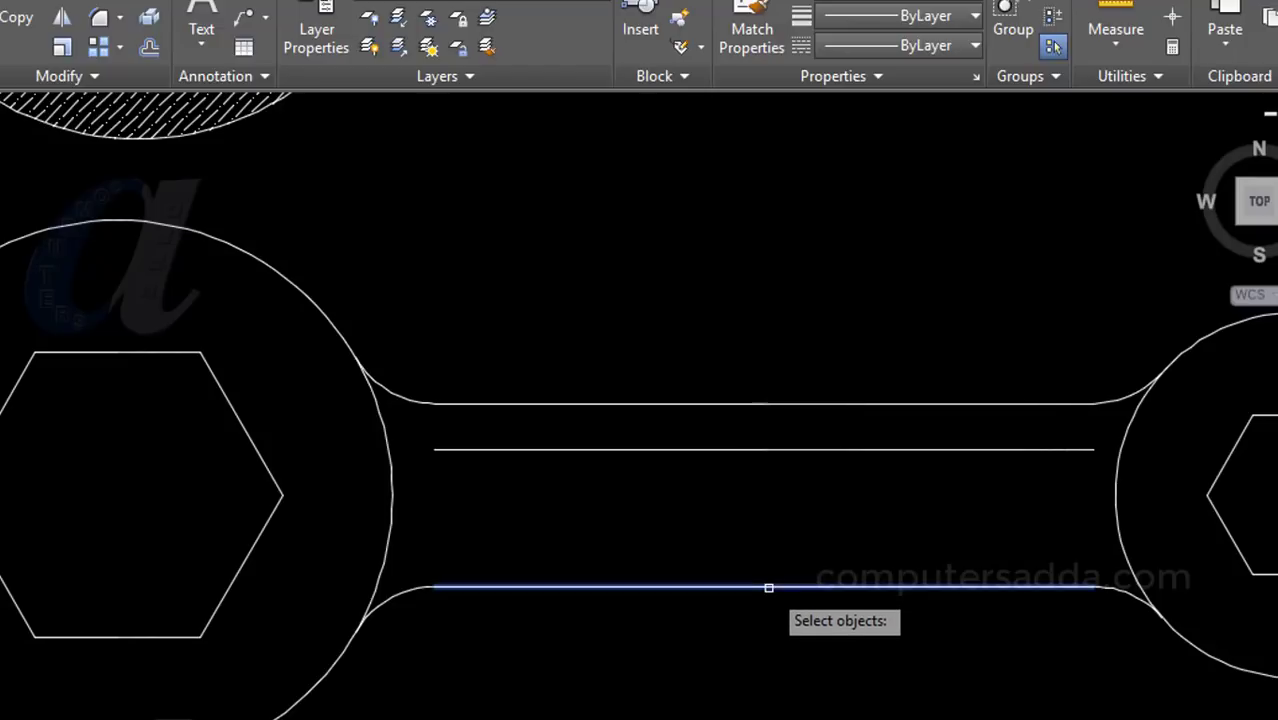
pyautogui.press('Return')
pyautogui.click(832, 689)
pyautogui.write('5')
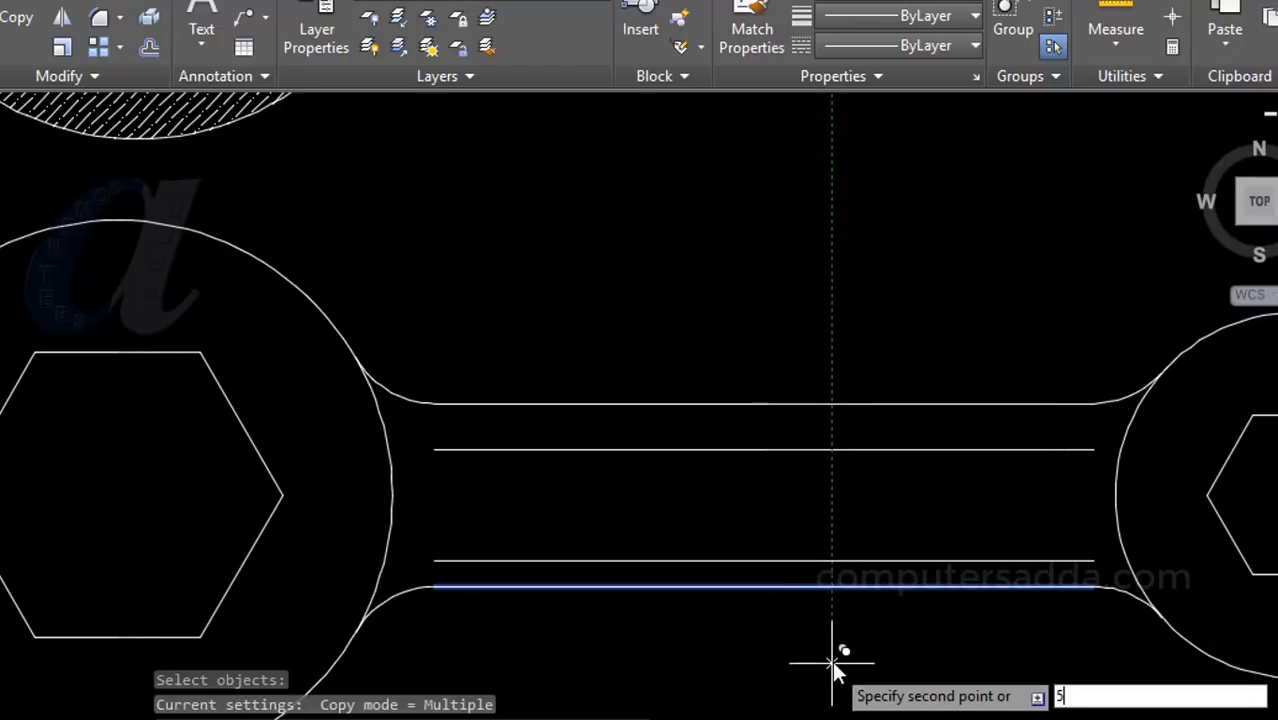
pyautogui.press('Return')
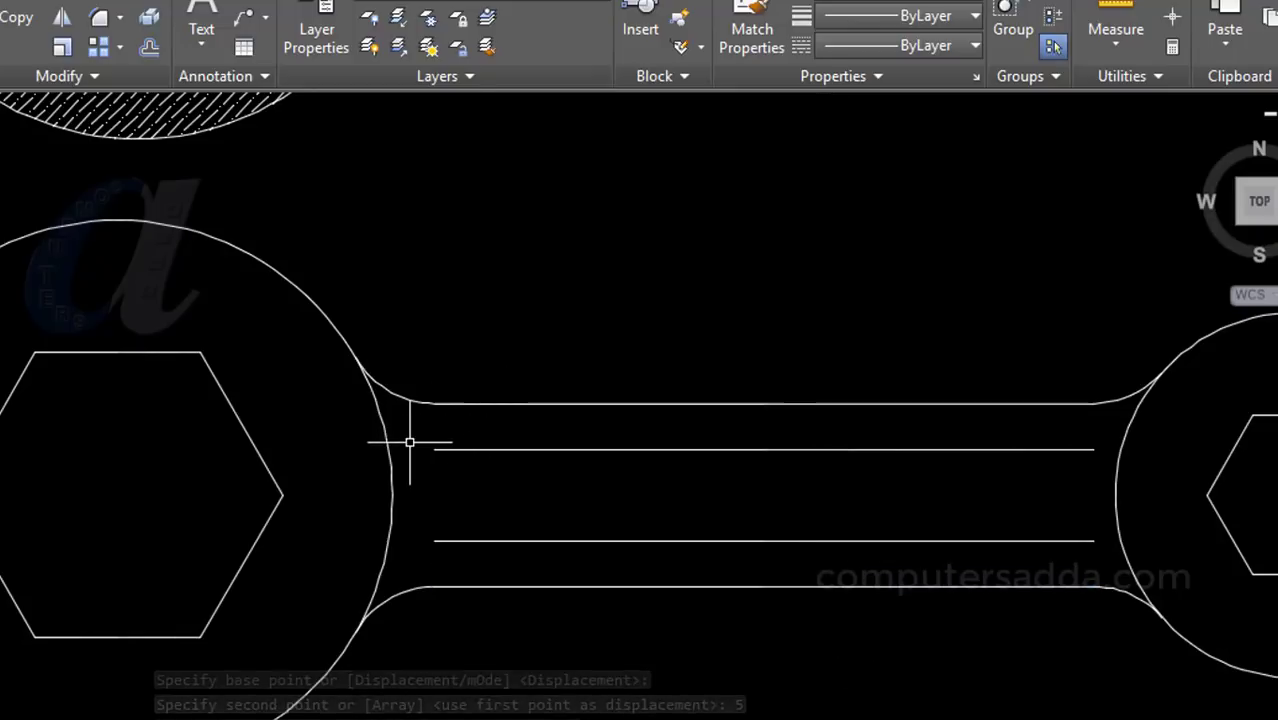
pyautogui.scroll(2, 410, 443)
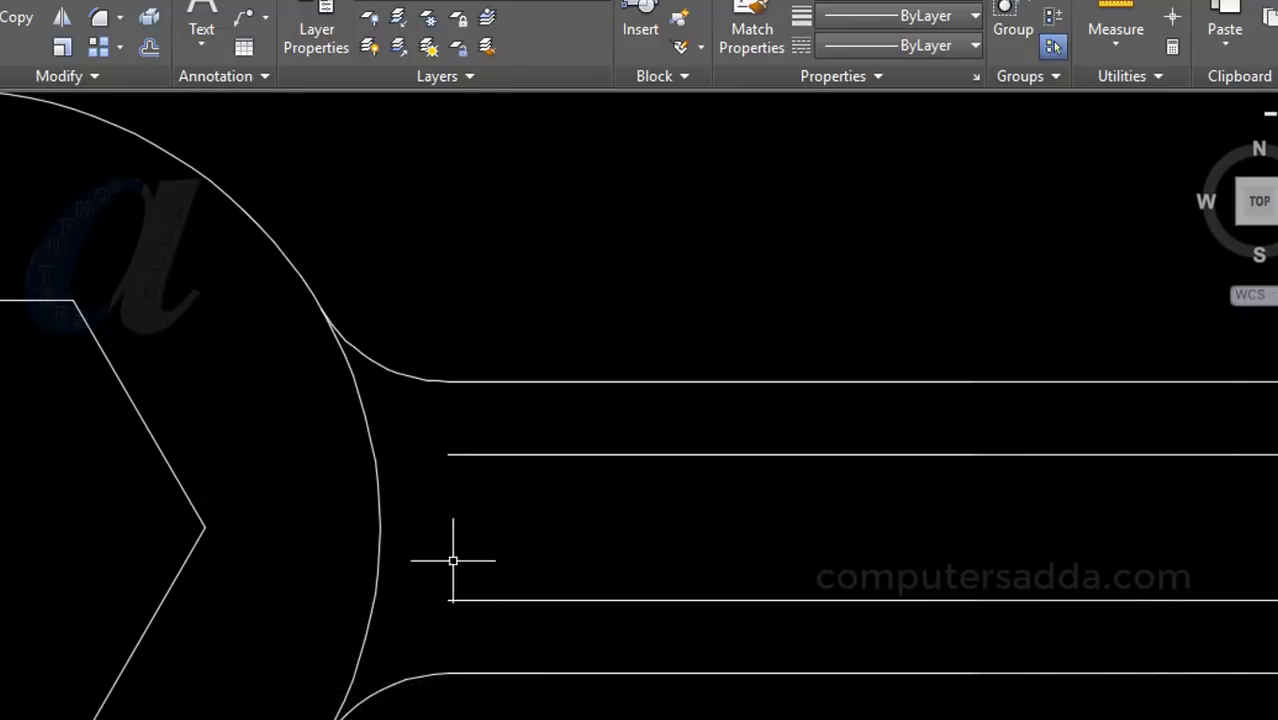
# Step: Draw a vertical line joining the inner top and bottom handle lines at their left end
pyautogui.write('l')
pyautogui.press('Return')
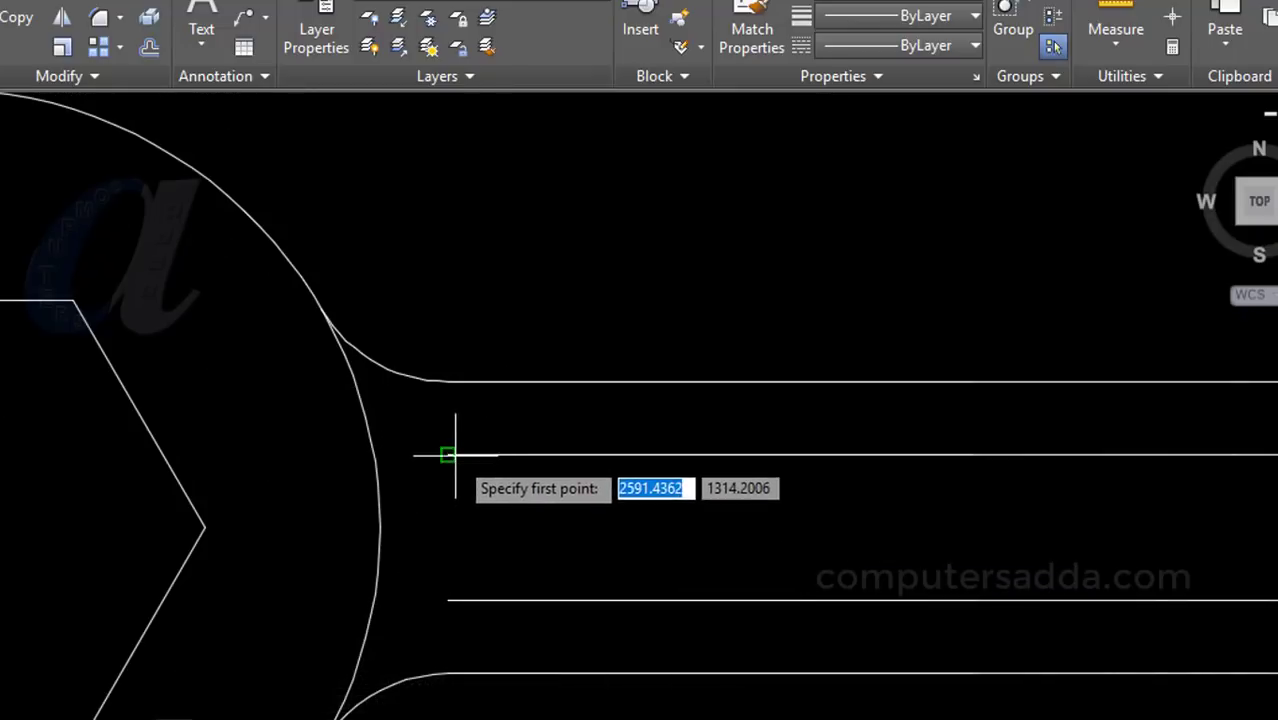
pyautogui.click(448, 455)
pyautogui.click(448, 600)
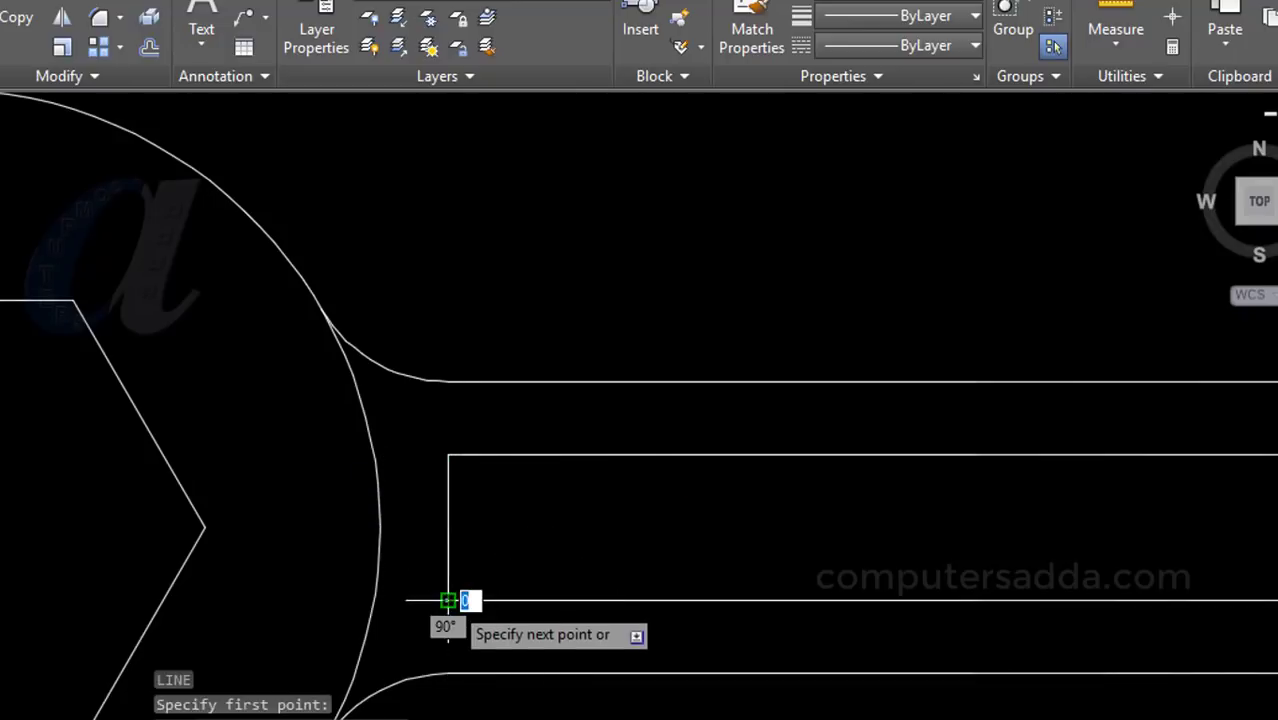
pyautogui.scroll(-5, 470, 600)
pyautogui.scroll(5, 691, 573)
# Step: Draw a vertical line from the slot's top-right corner down to its bottom edge
pyautogui.press('Return')
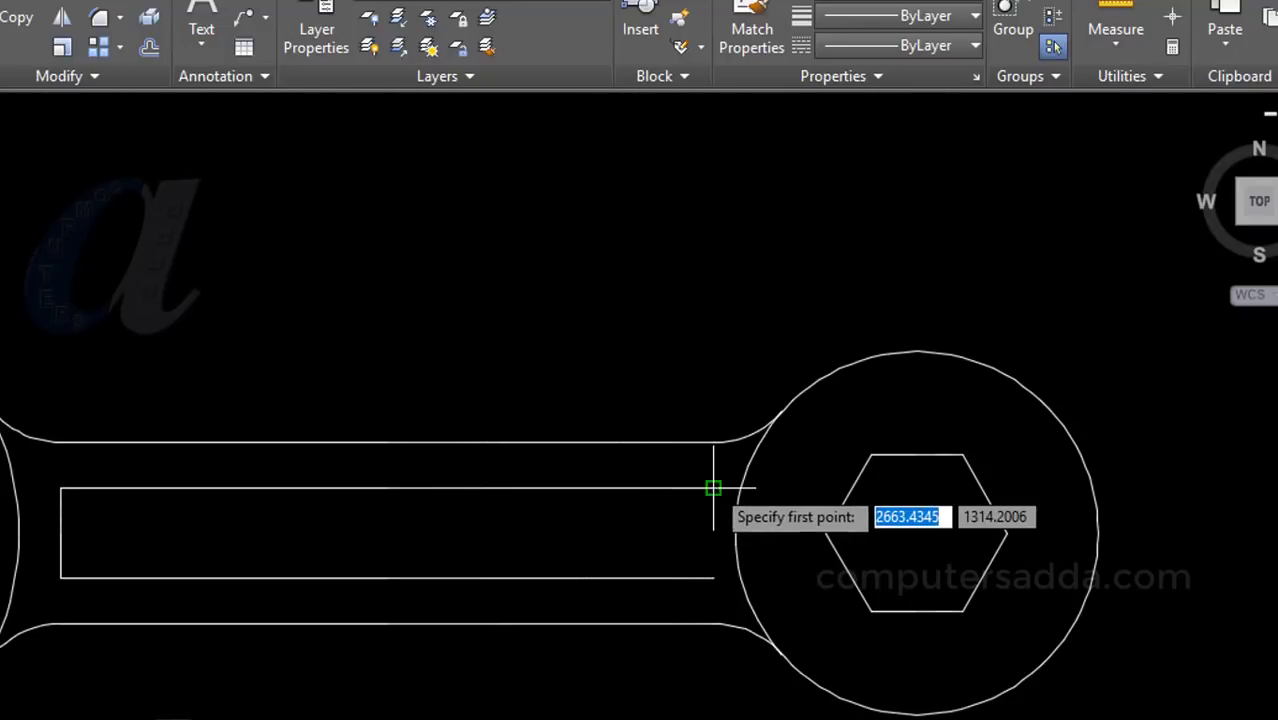
pyautogui.click(713, 487)
pyautogui.click(712, 578)
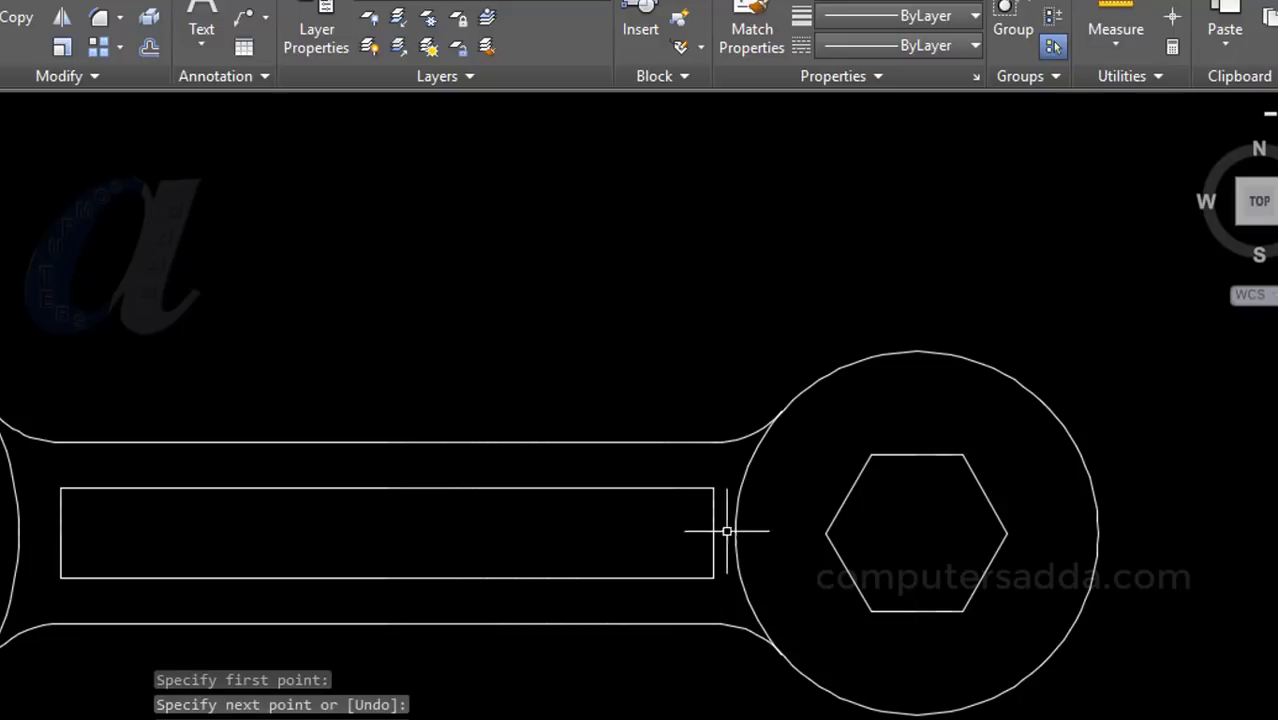
pyautogui.scroll(-5, 735, 500)
pyautogui.moveTo(641, 352); pyautogui.dragTo(561, 363, button='middle')
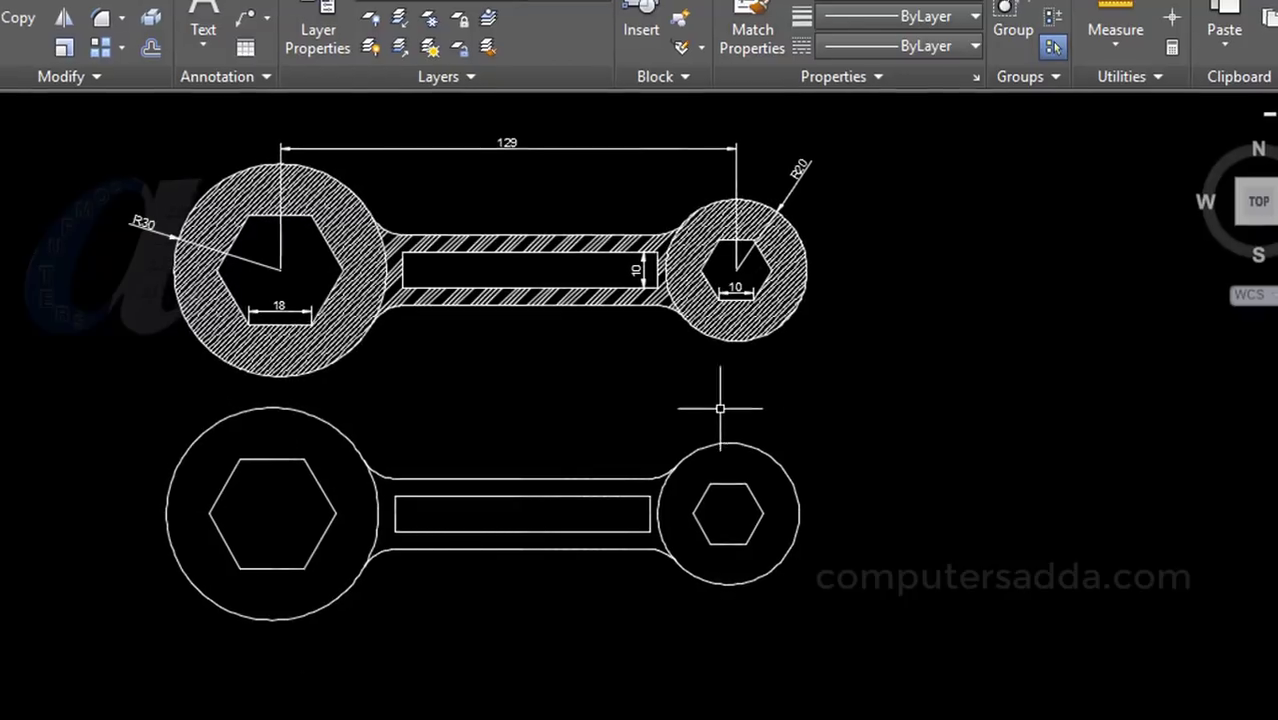
pyautogui.scroll(4, 653, 454)
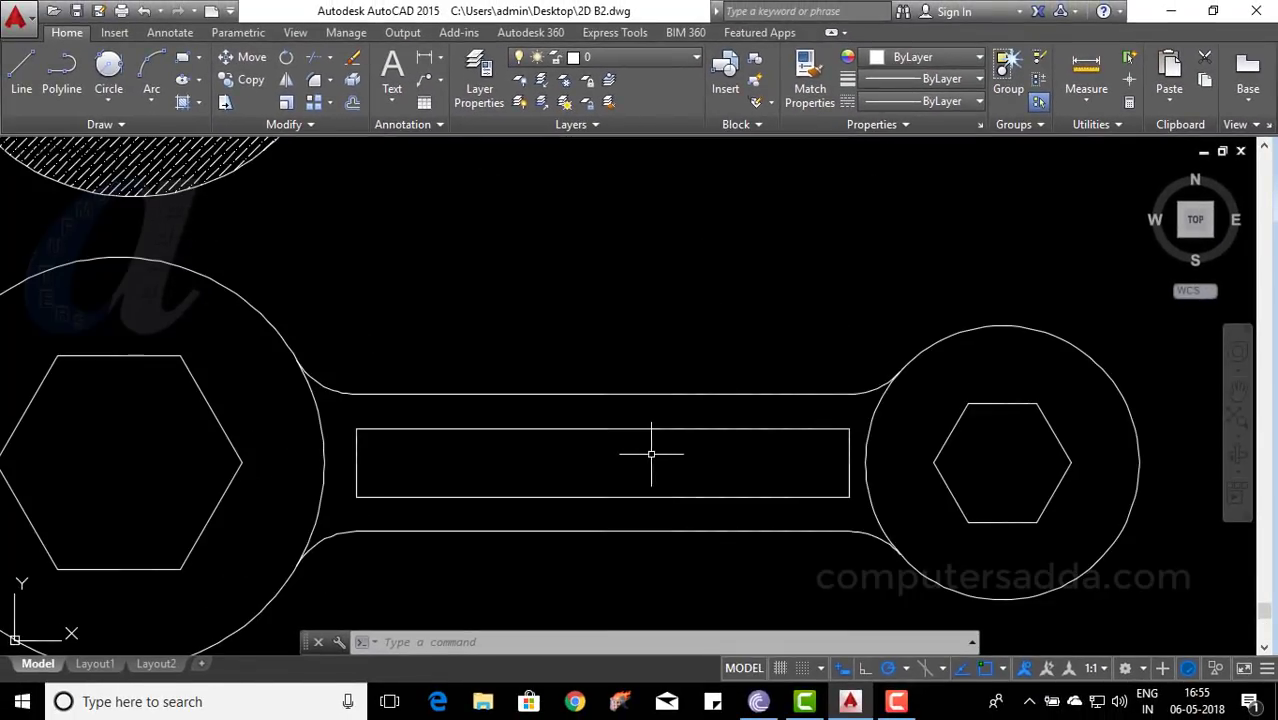
pyautogui.scroll(3, 410, 467)
pyautogui.scroll(-3, 267, 440)
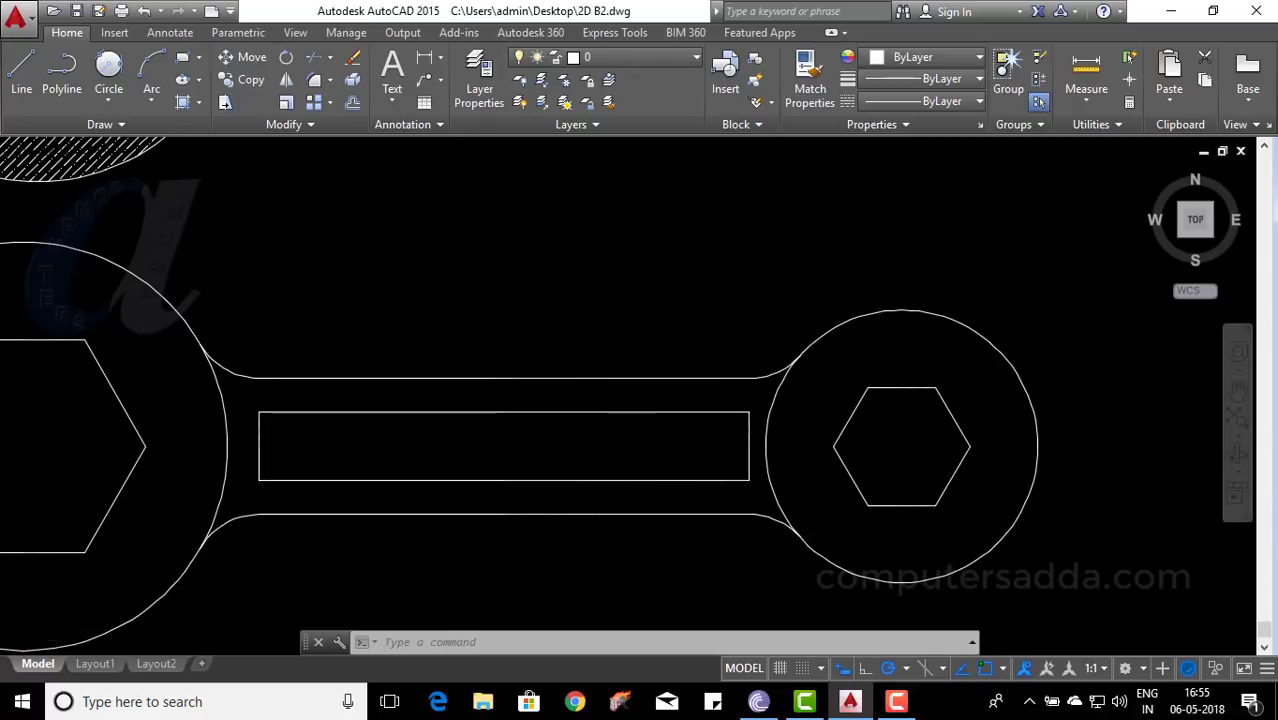
pyautogui.scroll(3, 688, 426)
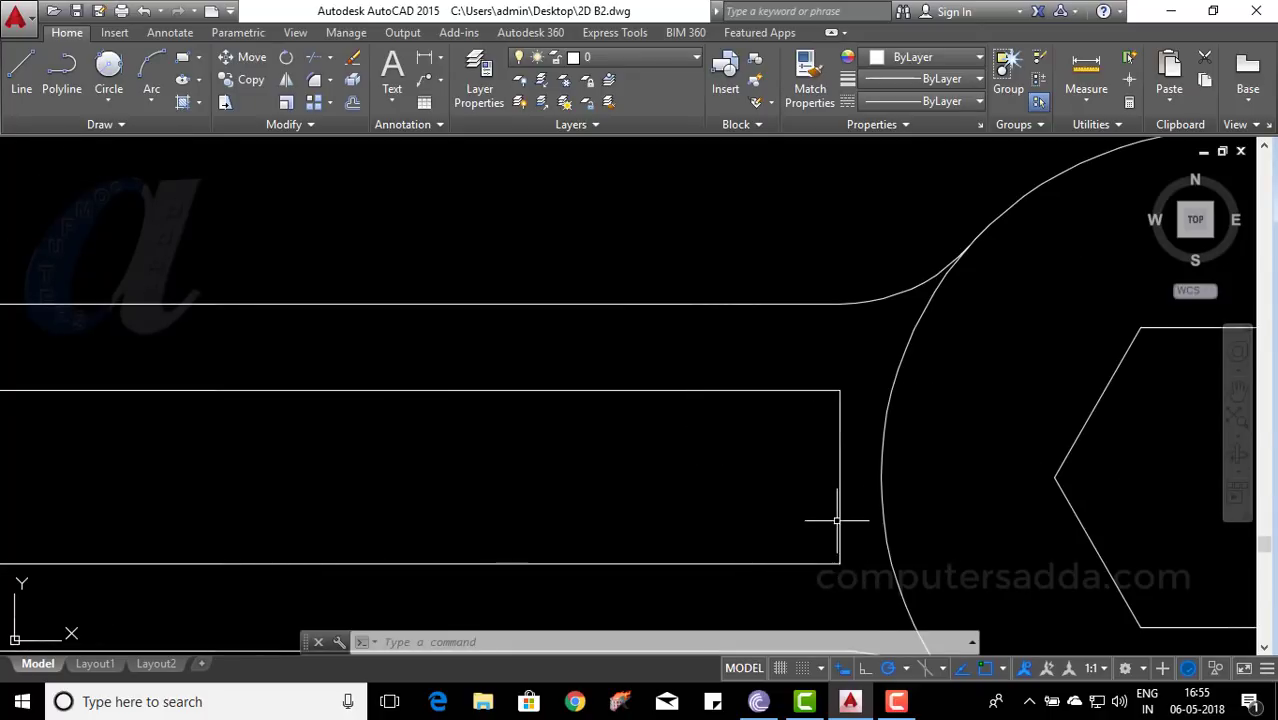
pyautogui.scroll(-5, 836, 520)
pyautogui.scroll(3, 830, 362)
pyautogui.scroll(3, 830, 350)
pyautogui.scroll(-8, 826, 345)
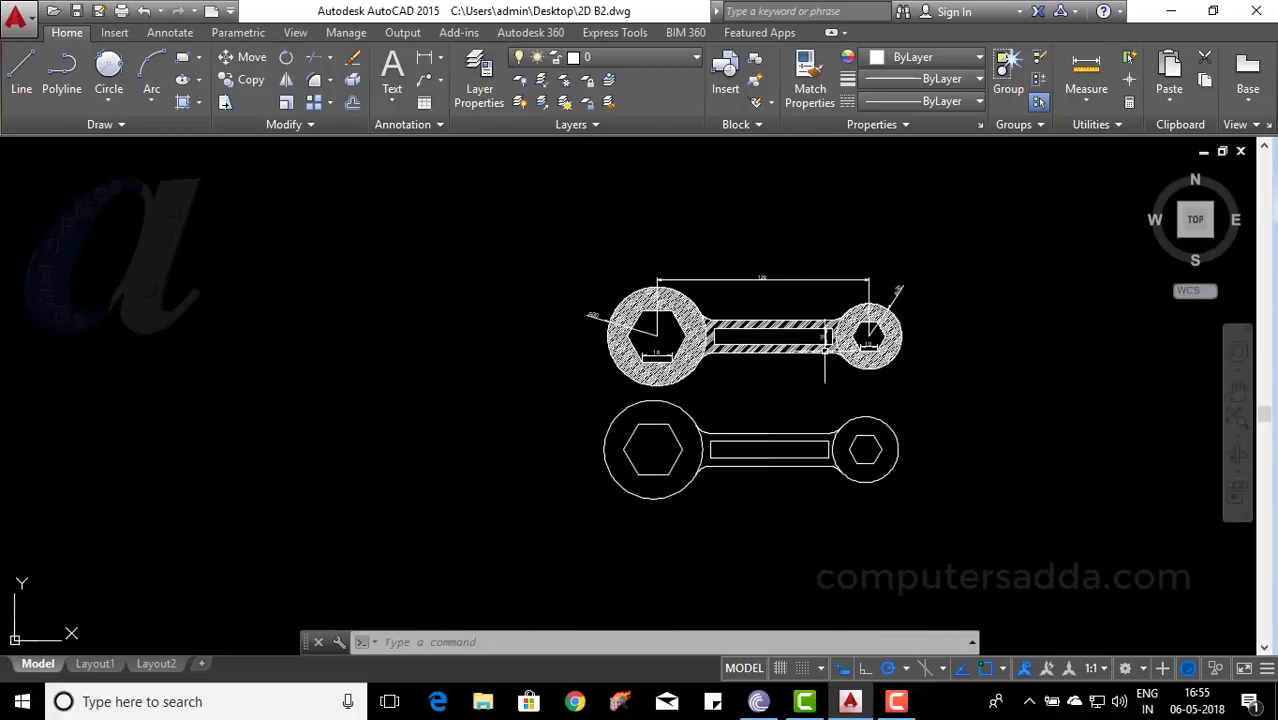
pyautogui.scroll(6, 828, 456)
pyautogui.write('d')
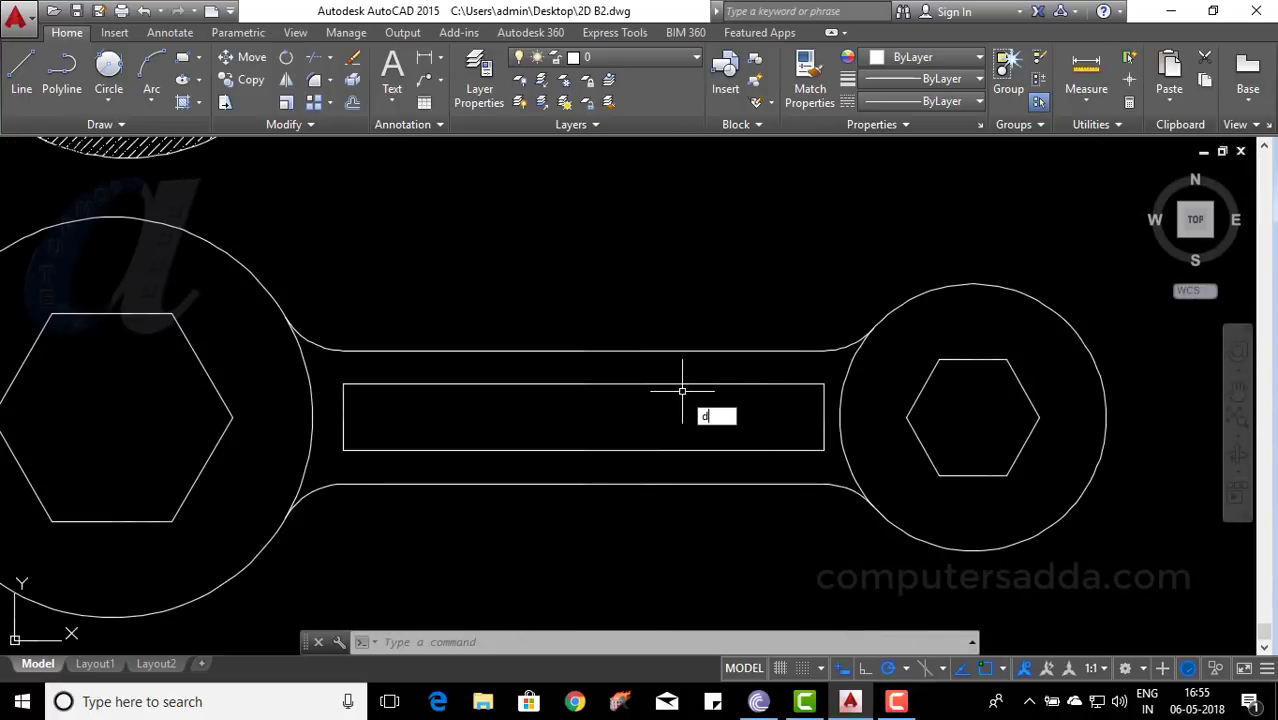
# Step: Add a vertical linear dimension of 10 between the slot's upper-right and lower-right corners
pyautogui.write('li')
pyautogui.press('Return')
pyautogui.click(823, 384)
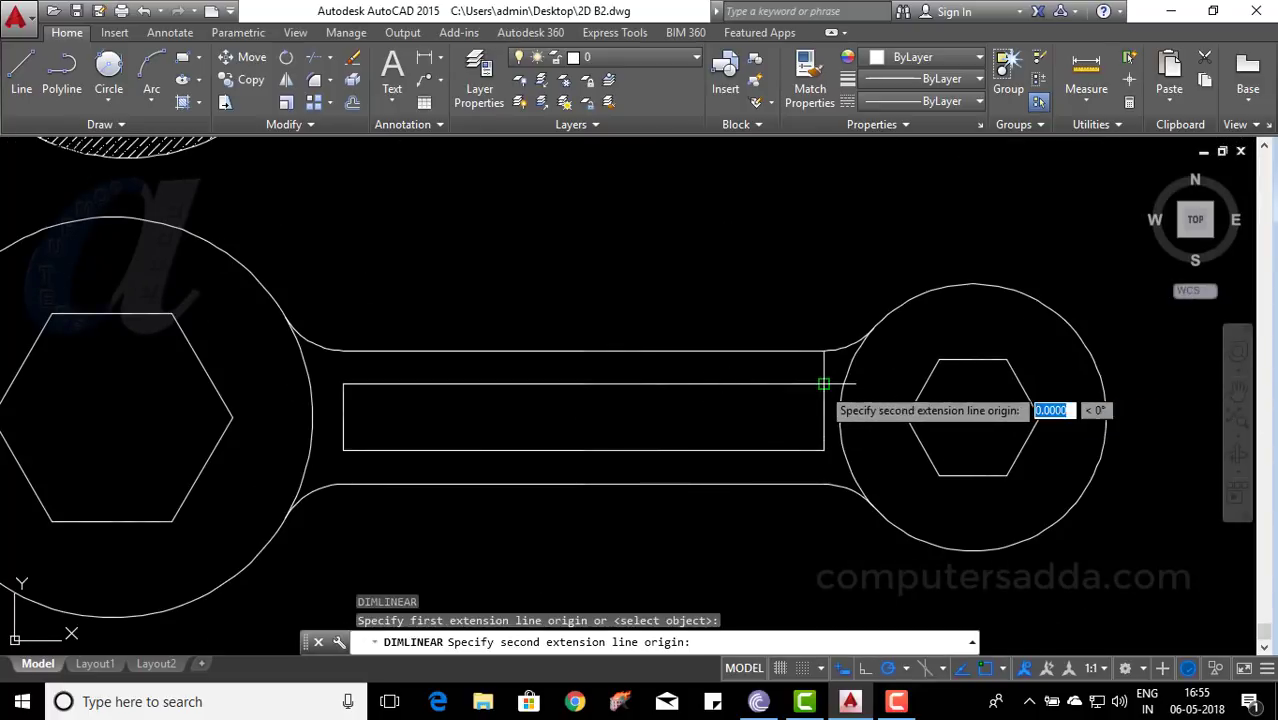
pyautogui.click(823, 449)
pyautogui.click(784, 432)
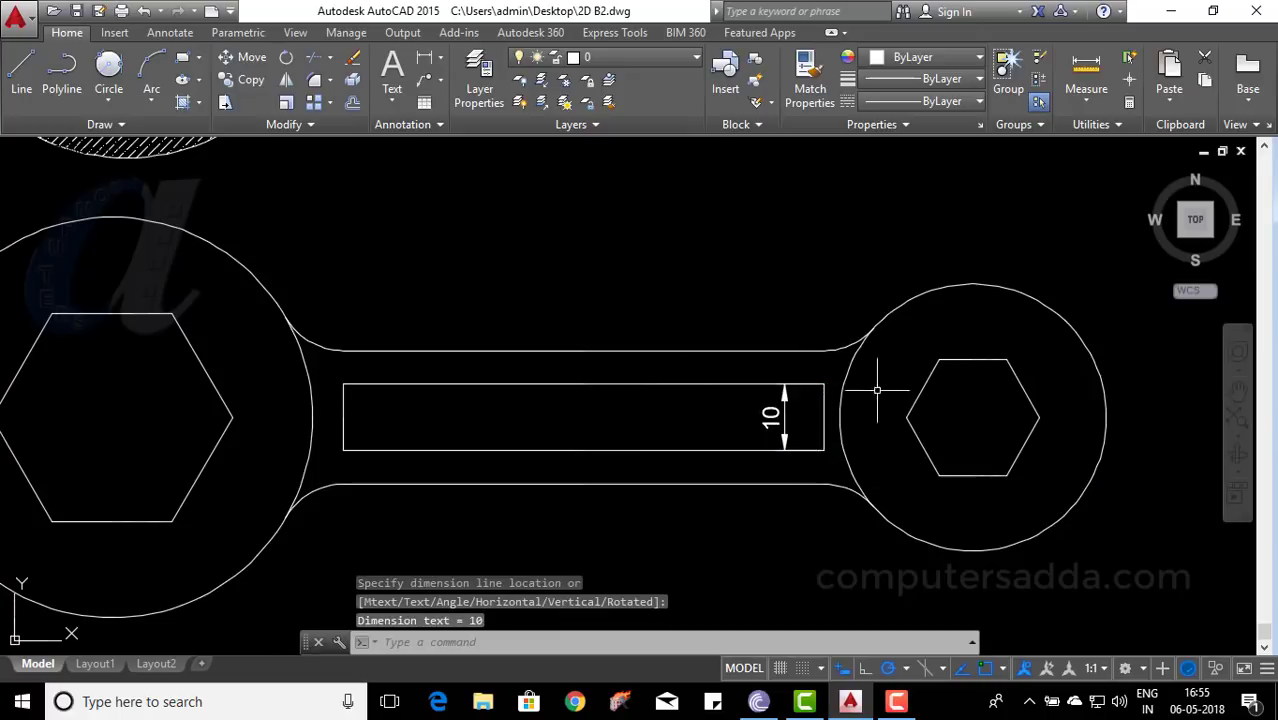
pyautogui.scroll(-2, 801, 369)
pyautogui.scroll(-5, 788, 314)
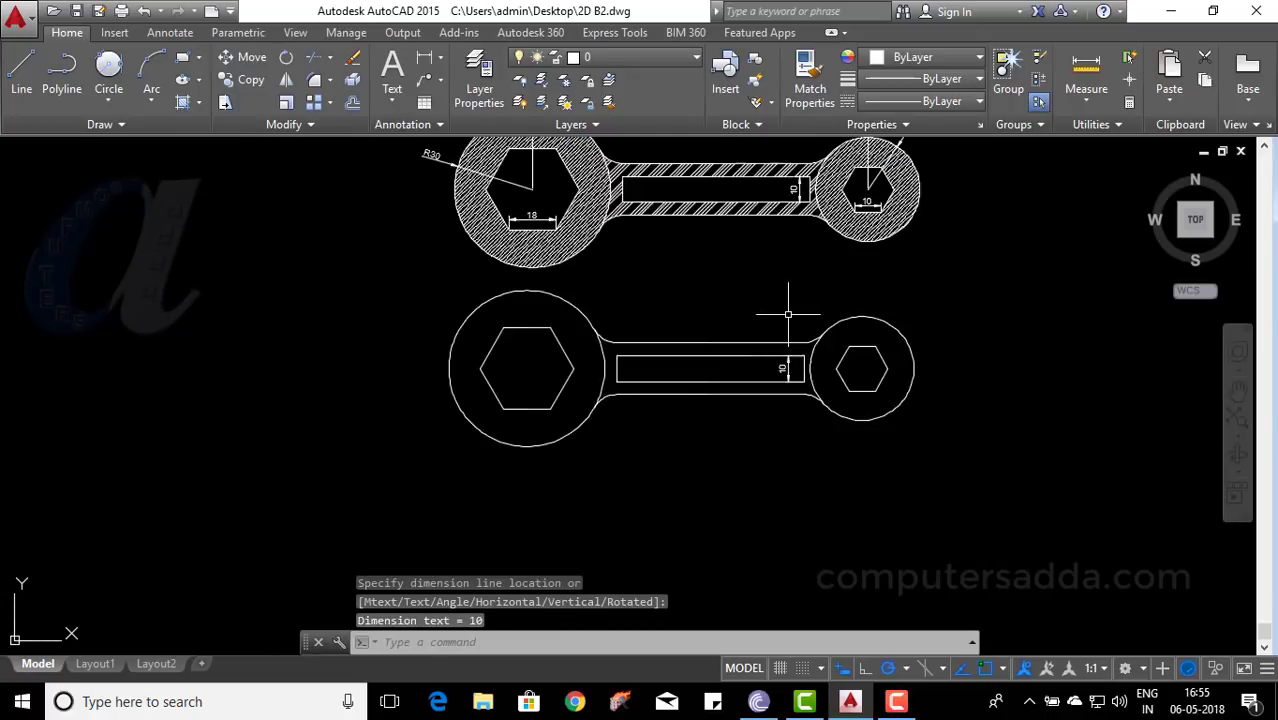
pyautogui.scroll(-3, 770, 300)
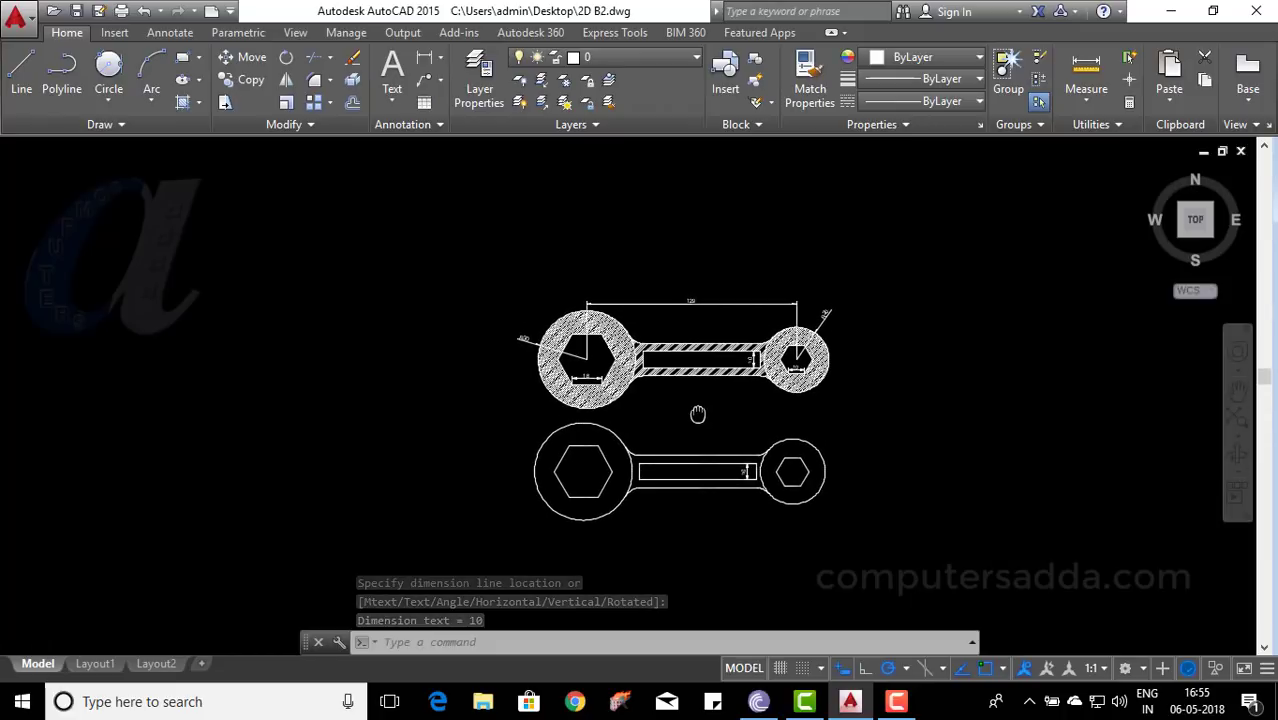
pyautogui.scroll(8, 705, 364)
pyautogui.scroll(-4, 705, 364)
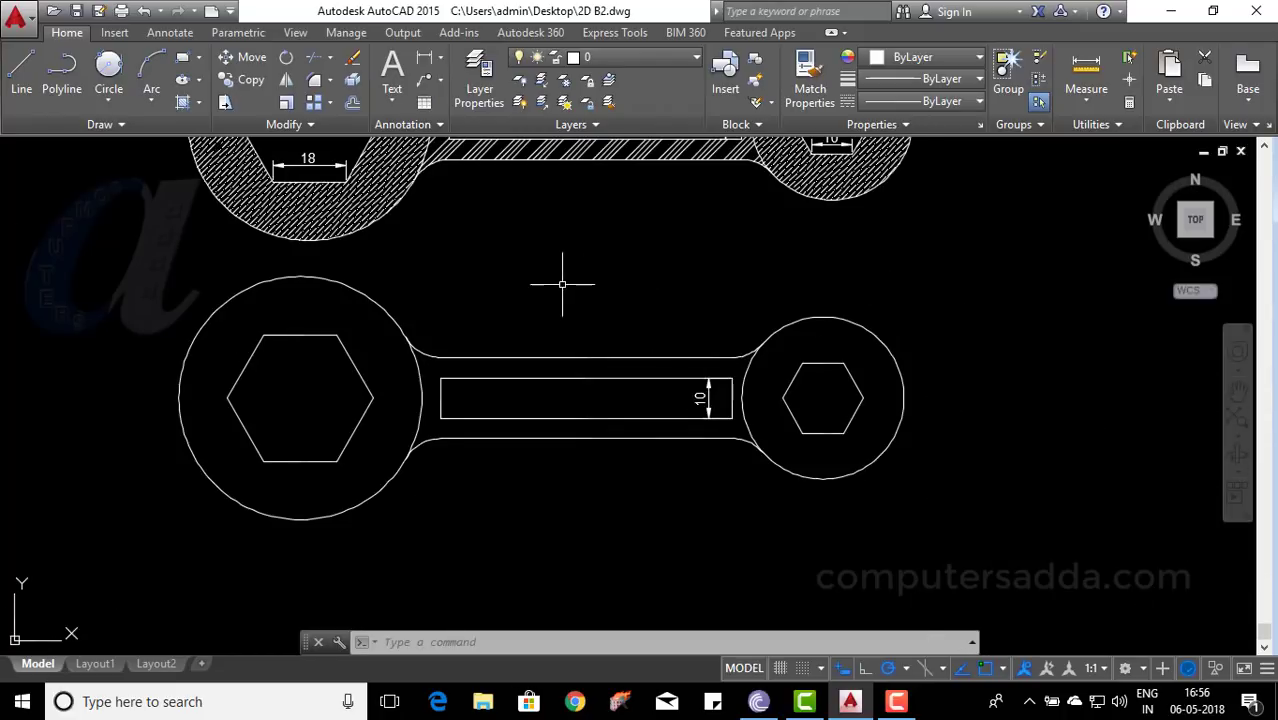
pyautogui.moveTo(562, 284)
pyautogui.mouseDown(button='middle')
pyautogui.moveTo(622, 308)
pyautogui.moveTo(653, 354)
pyautogui.moveTo(650, 337)
pyautogui.mouseUp(button='middle')
pyautogui.scroll(-3, 645, 330)
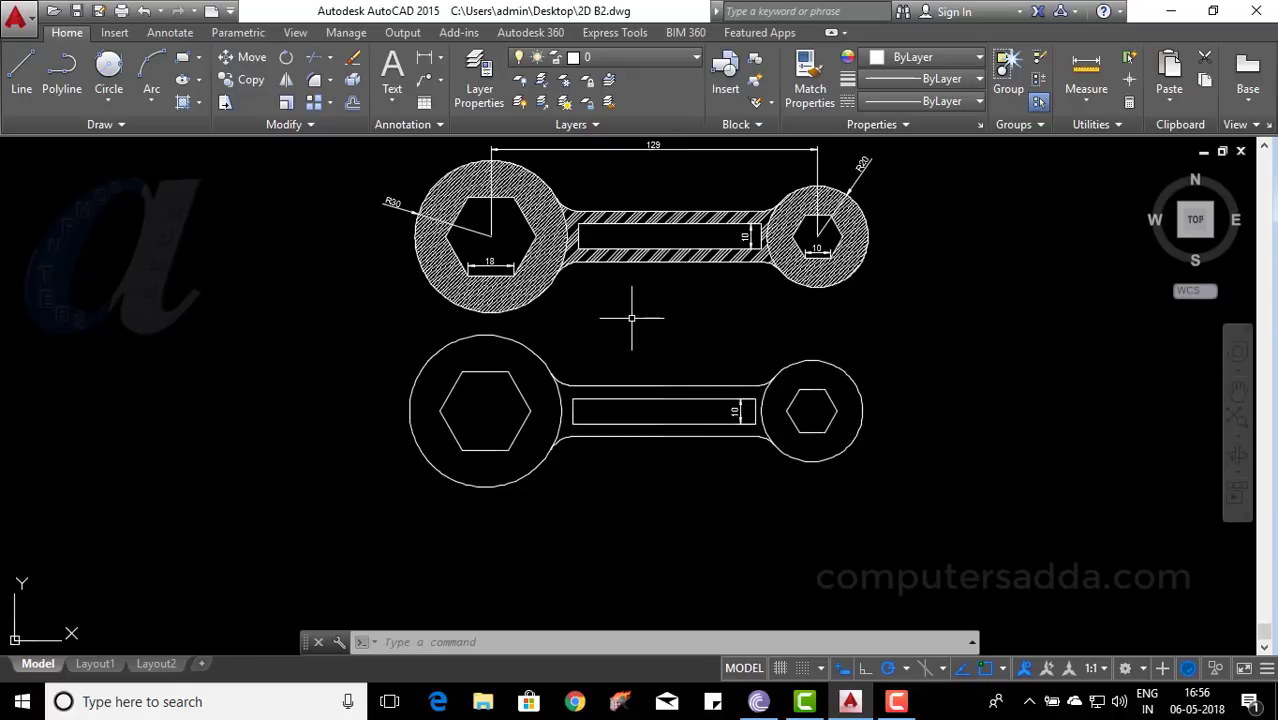
# Step: Fill the left and right head rings of the lower spanner with ANSI38 hatch
pyautogui.write('h')
pyautogui.press('Return')
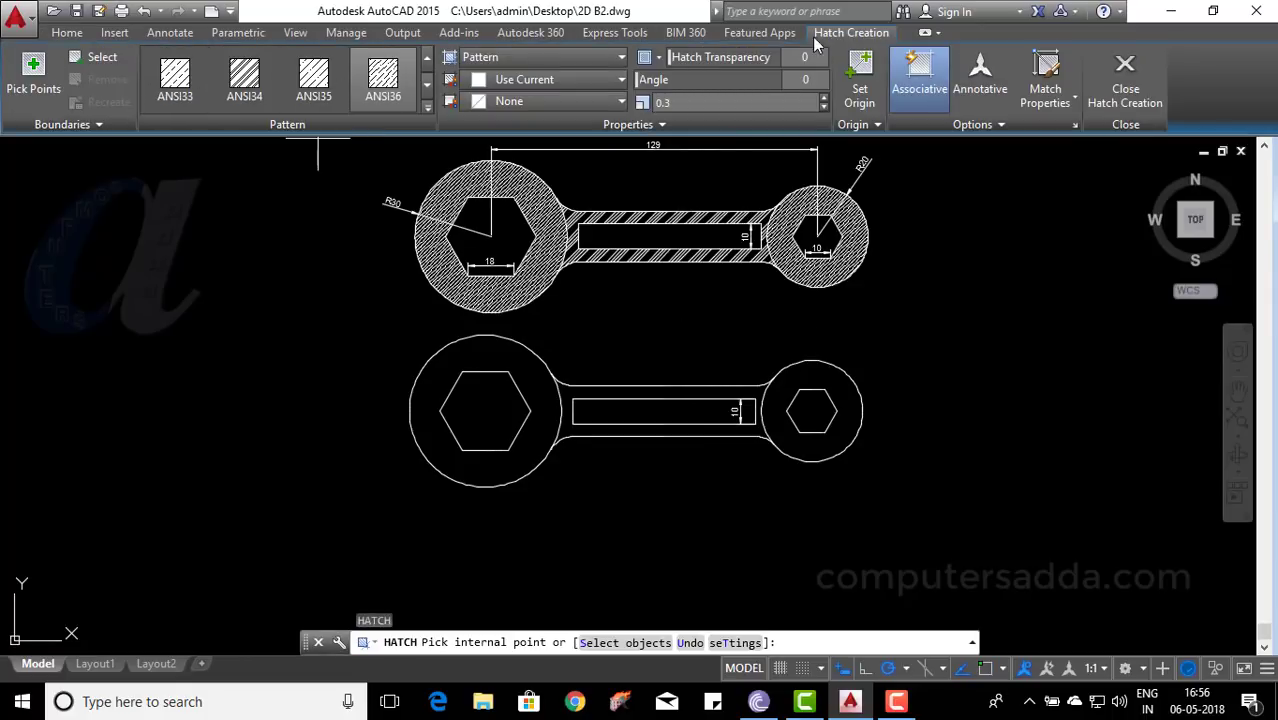
pyautogui.click(428, 109)
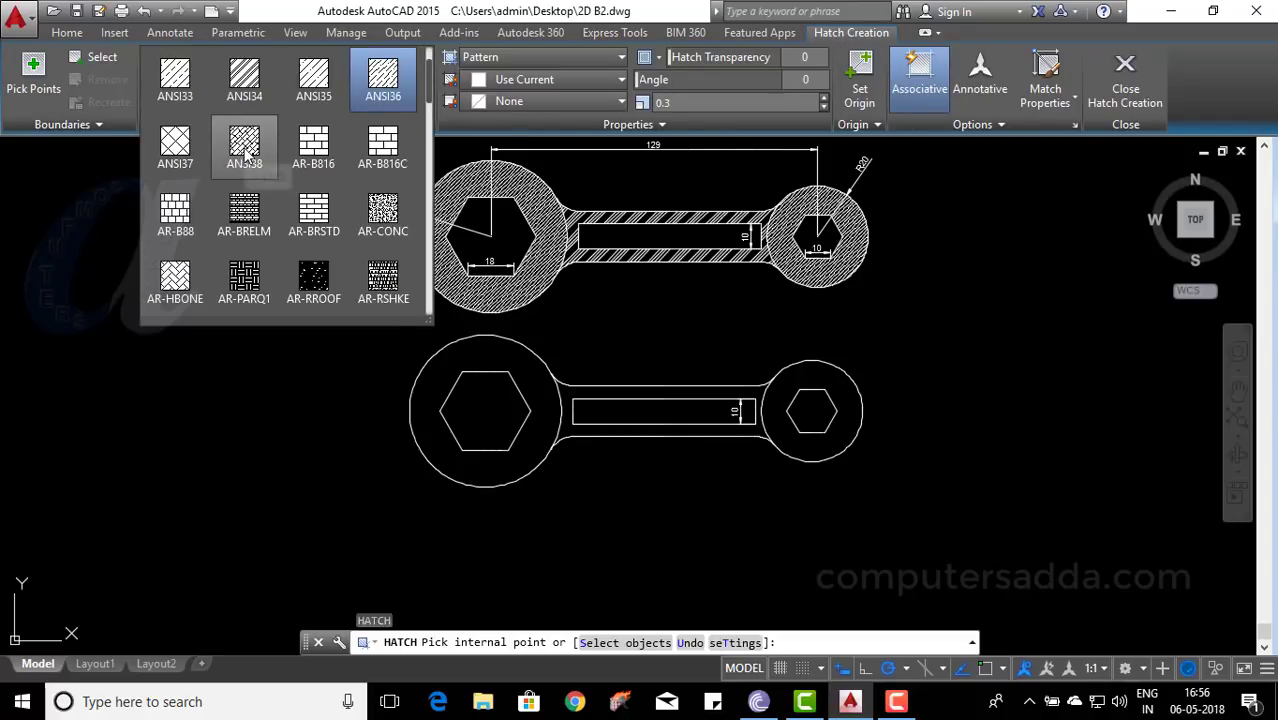
pyautogui.click(245, 152)
pyautogui.click(441, 366)
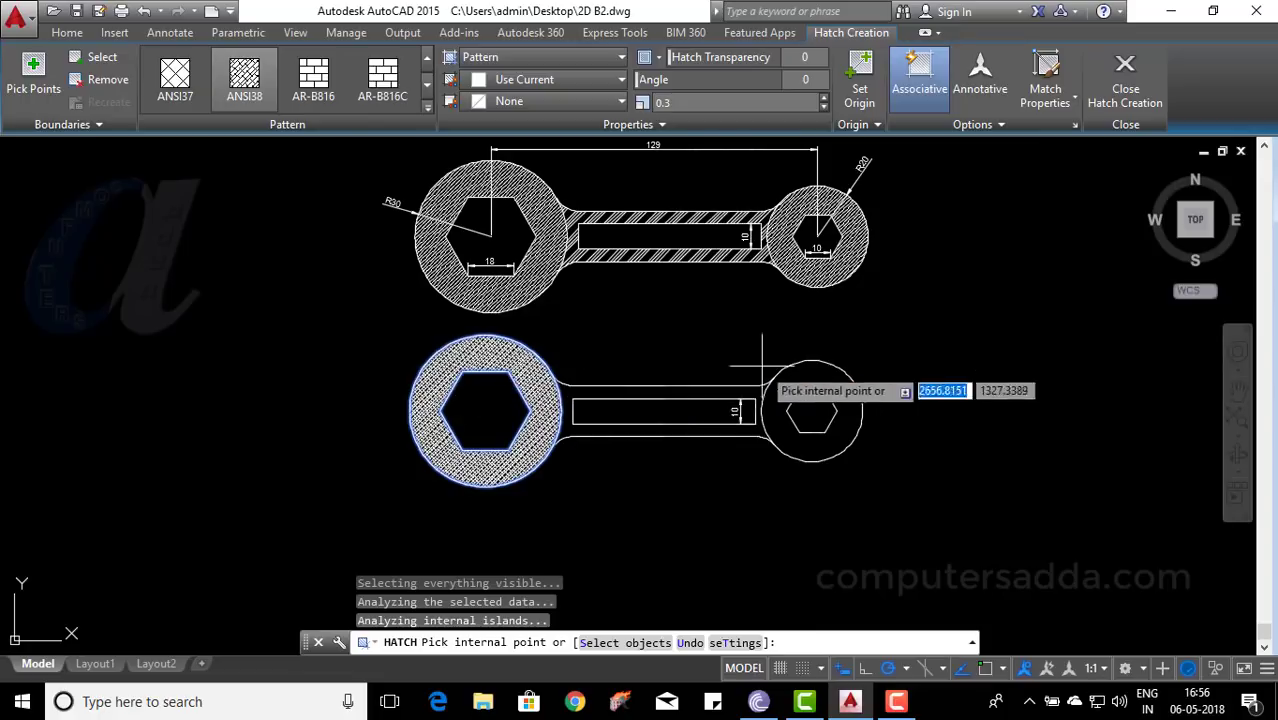
pyautogui.click(840, 430)
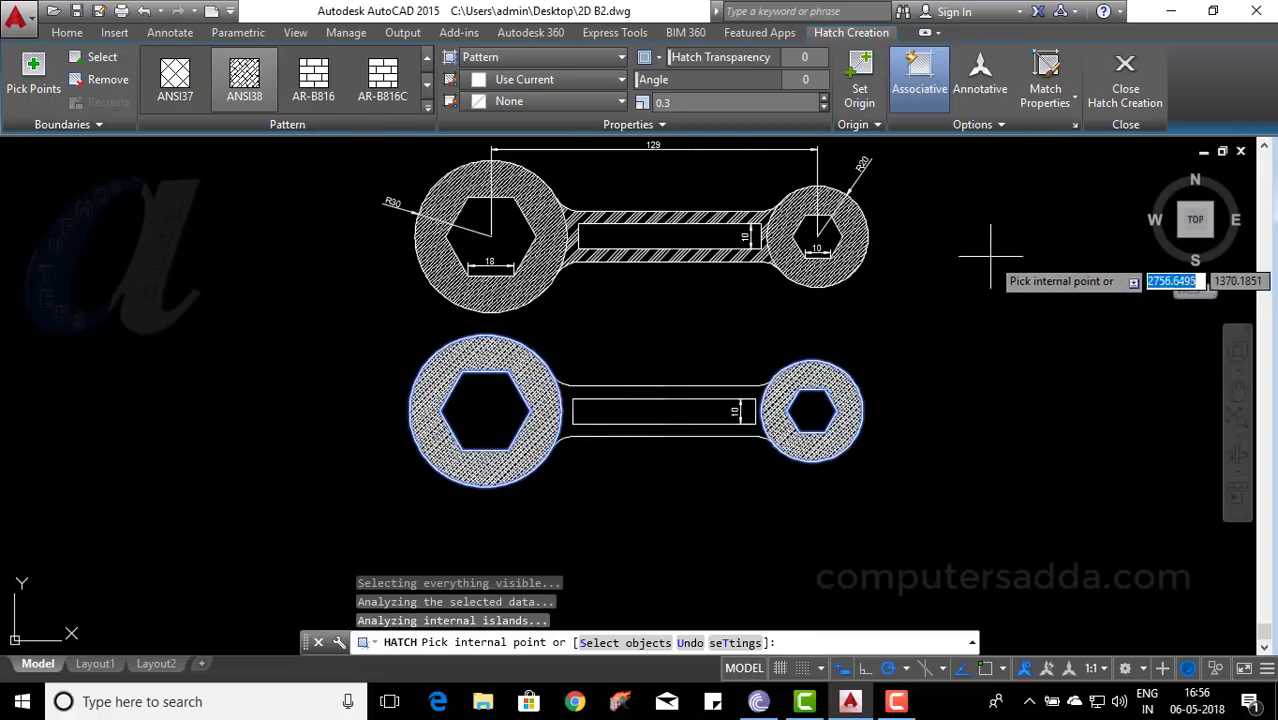
pyautogui.scroll(2, 607, 391)
pyautogui.scroll(-2, 680, 357)
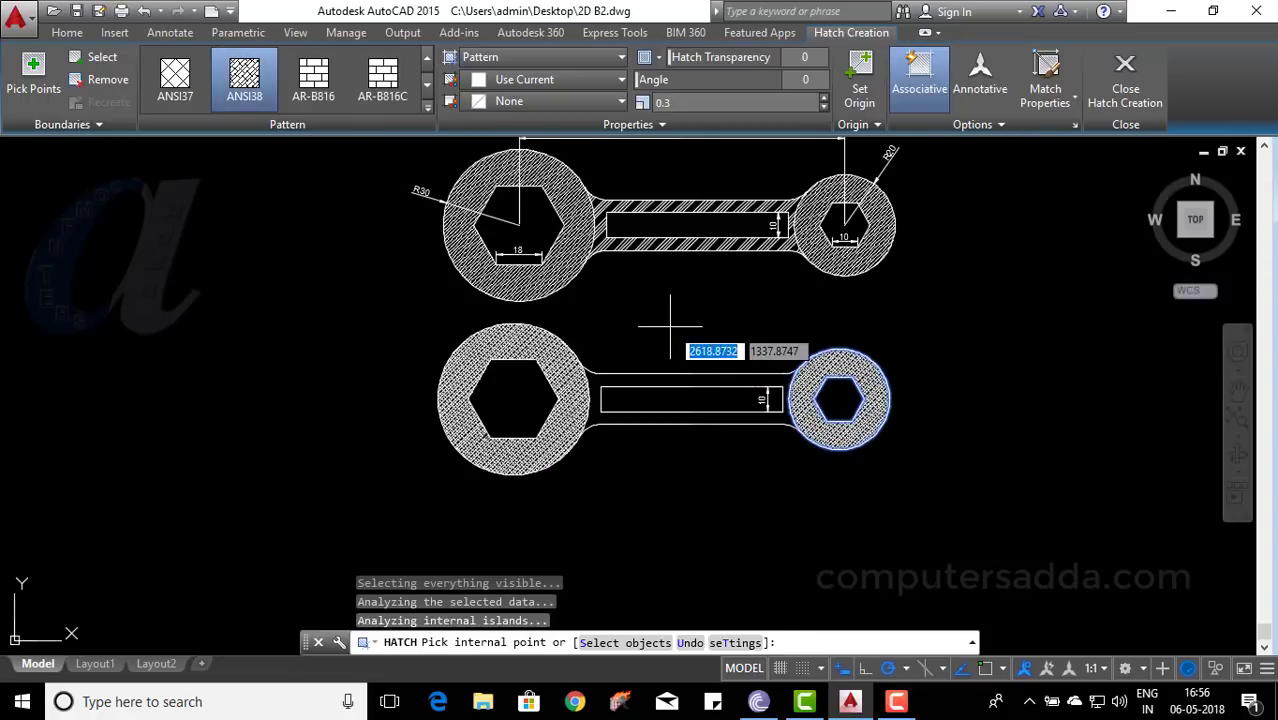
pyautogui.press('Return')
pyautogui.scroll(4, 613, 360)
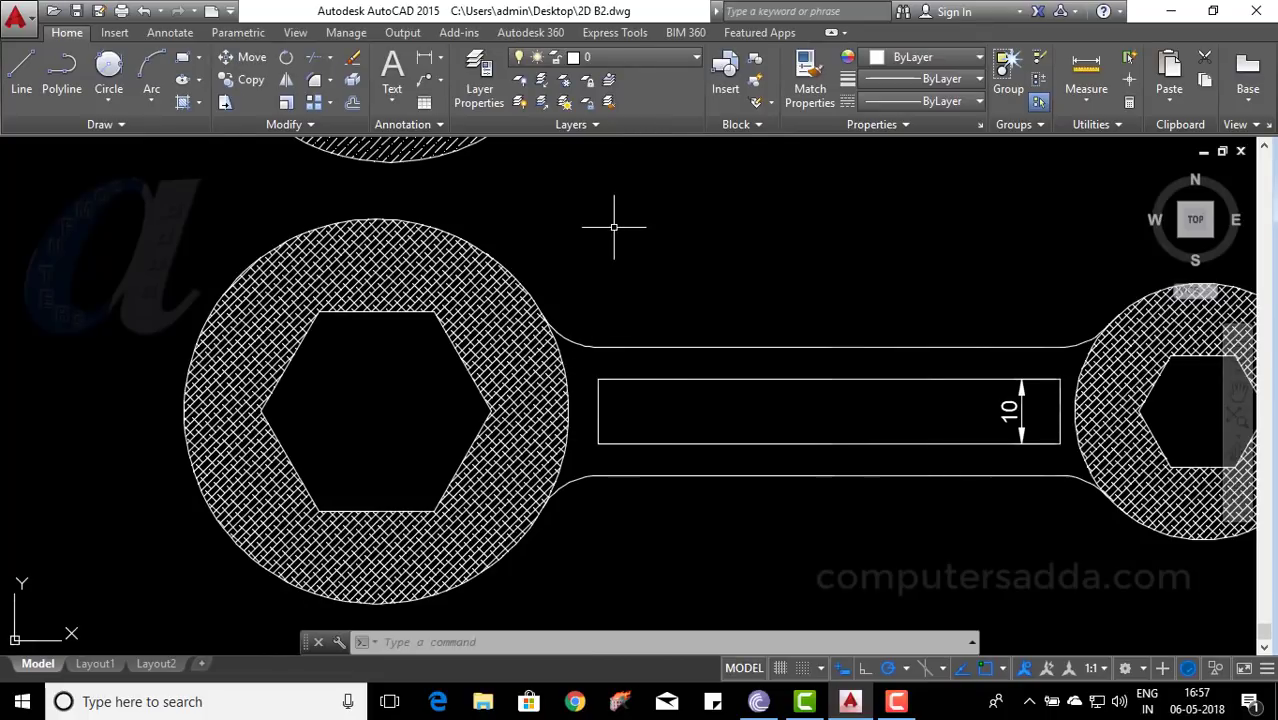
pyautogui.write('h')
# Step: Fill the handle area surrounding the slot with the ANSI34 hatch pattern
pyautogui.press('Return')
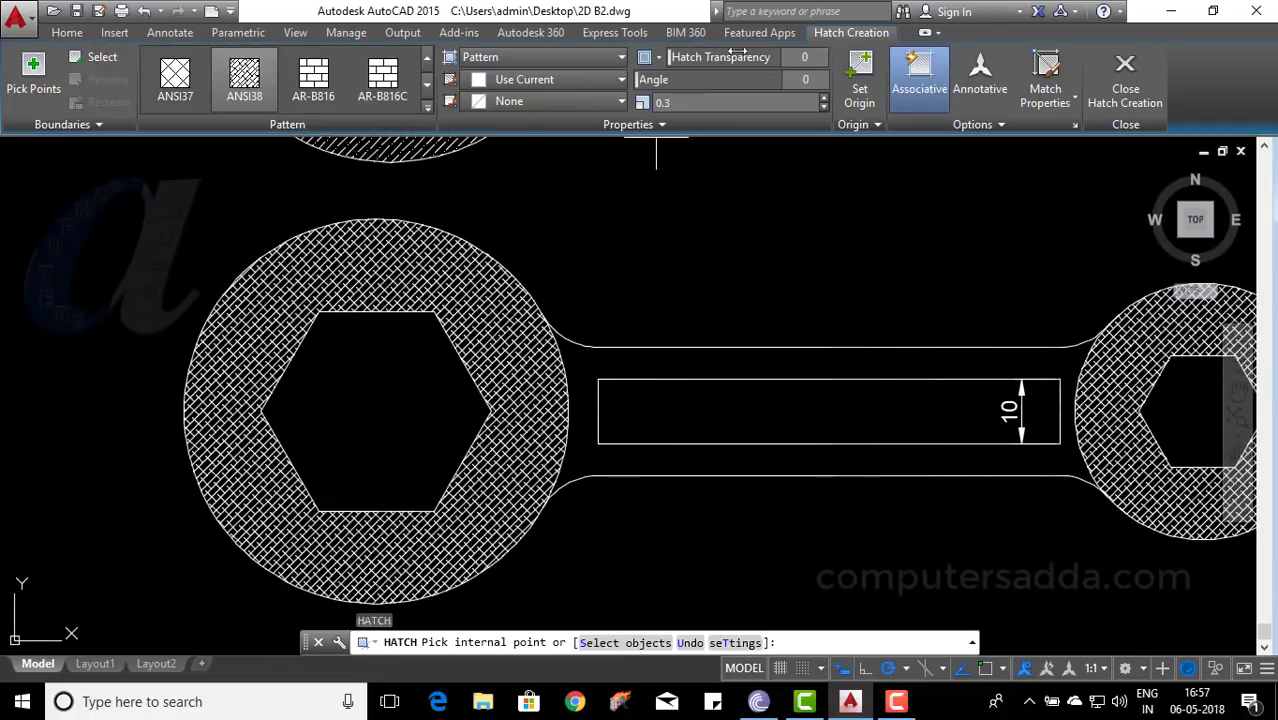
pyautogui.click(426, 110)
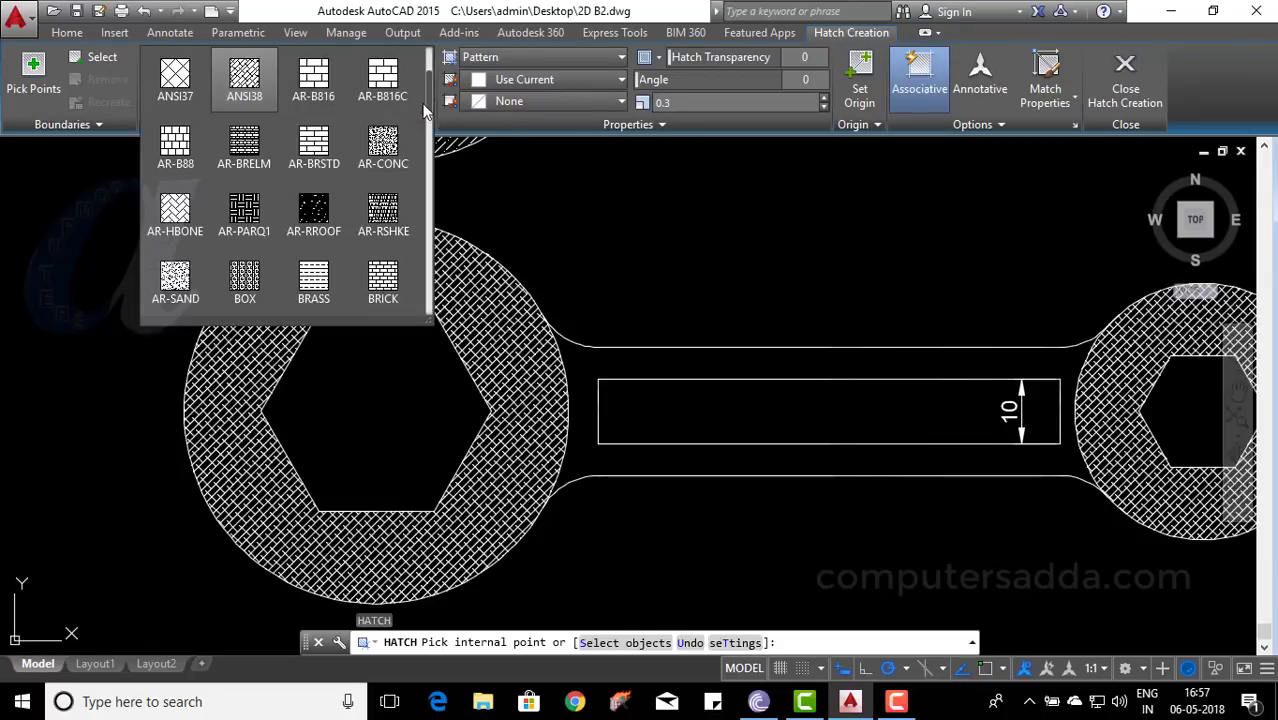
pyautogui.scroll(2, 238, 173)
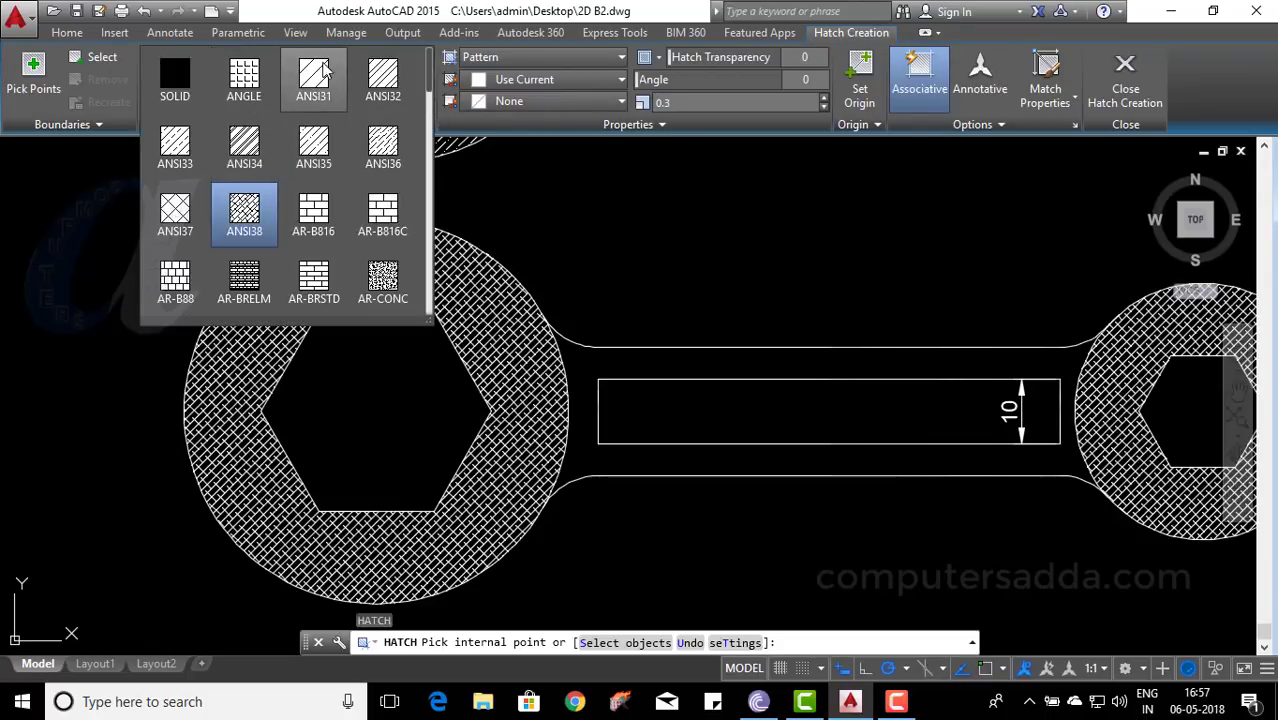
pyautogui.click(229, 155)
pyautogui.click(536, 339)
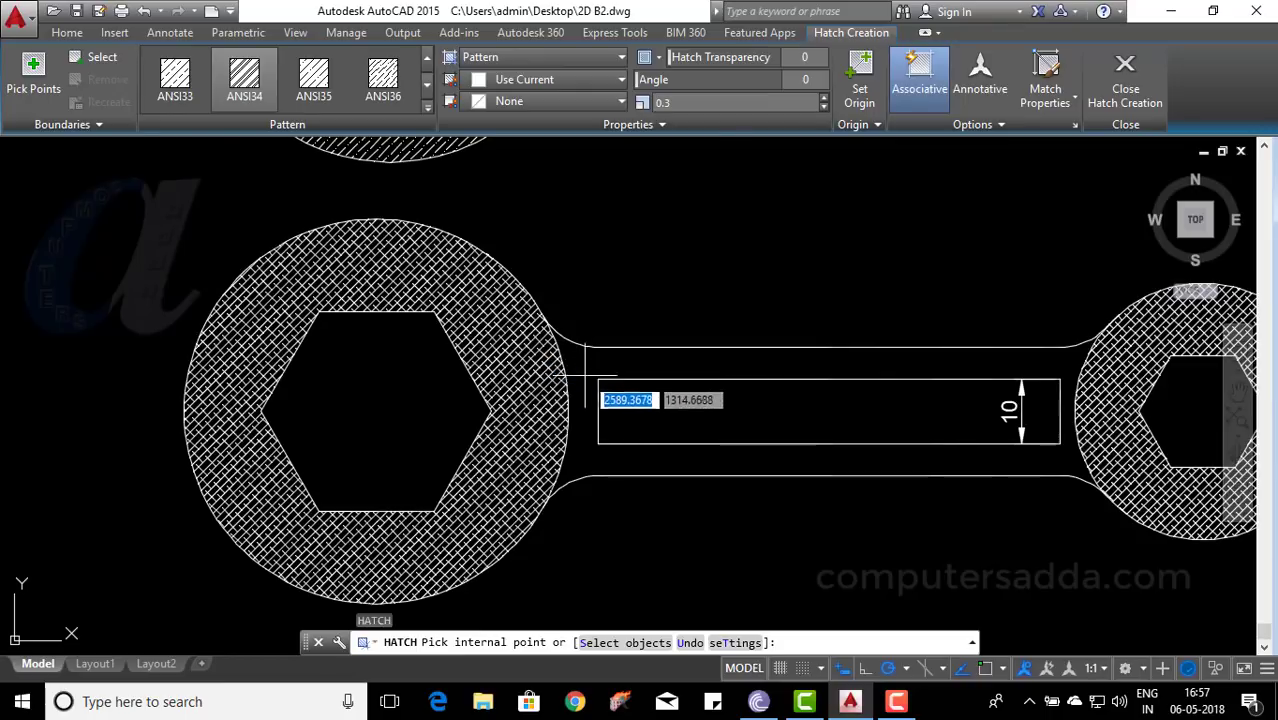
pyautogui.click(585, 373)
pyautogui.scroll(-2, 577, 384)
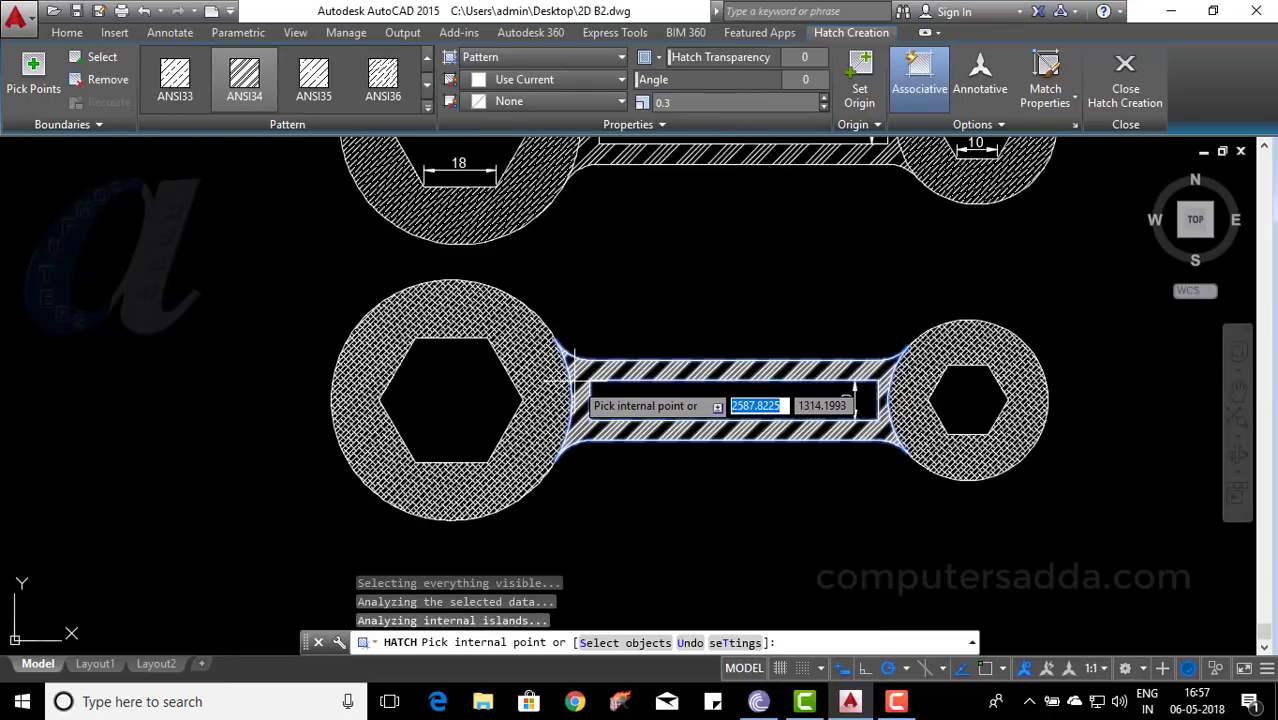
pyautogui.scroll(-2, 855, 395)
pyautogui.moveTo(770, 280); pyautogui.dragTo(628, 344, button='middle')
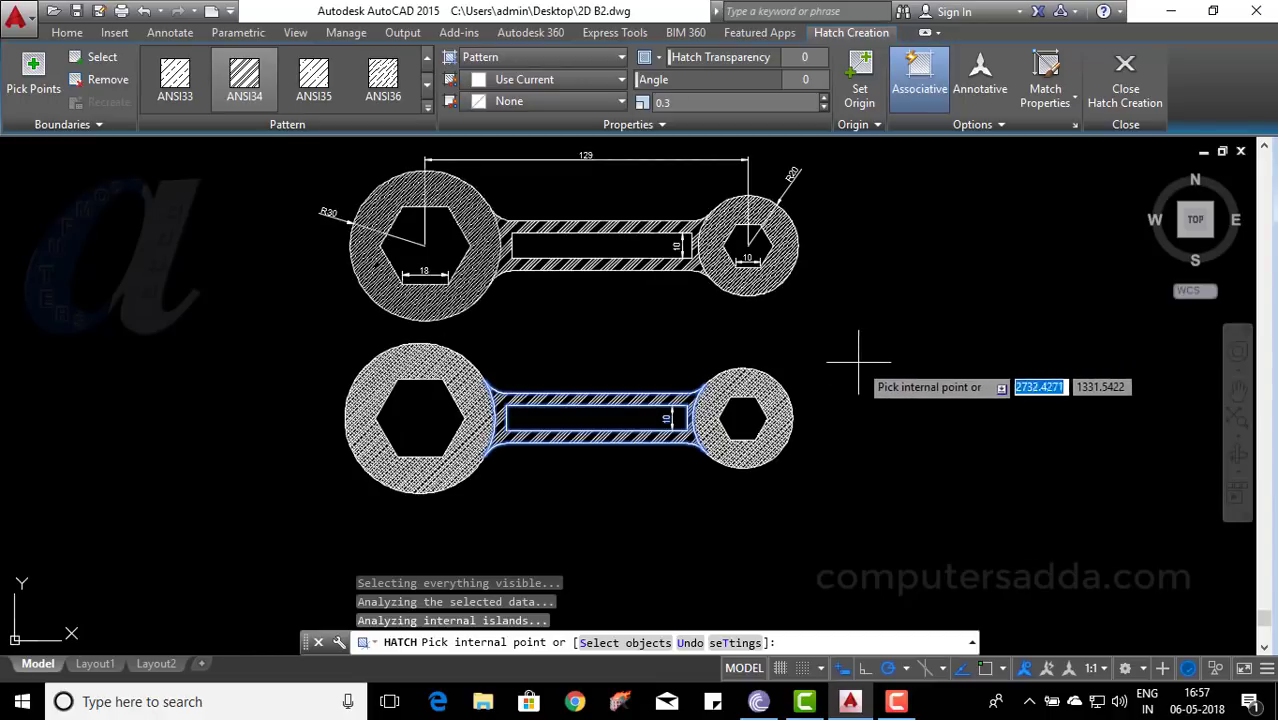
pyautogui.press('Escape')
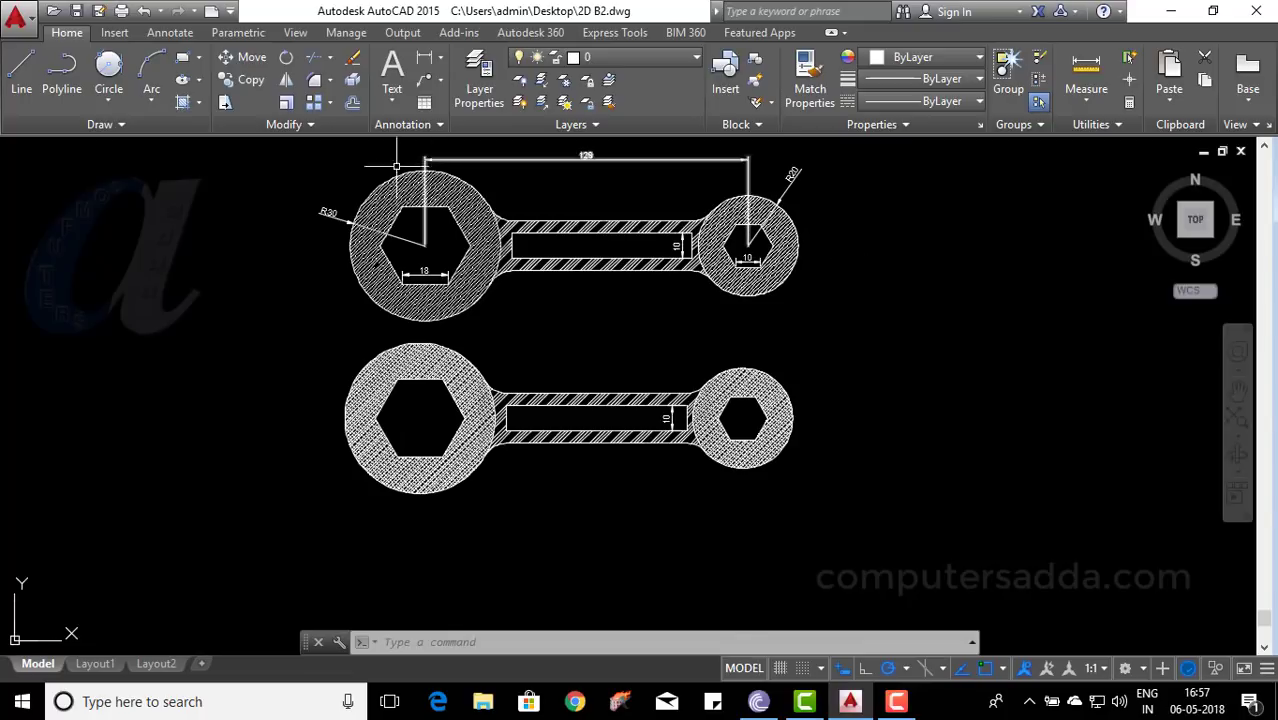
pyautogui.scroll(4, 295, 195)
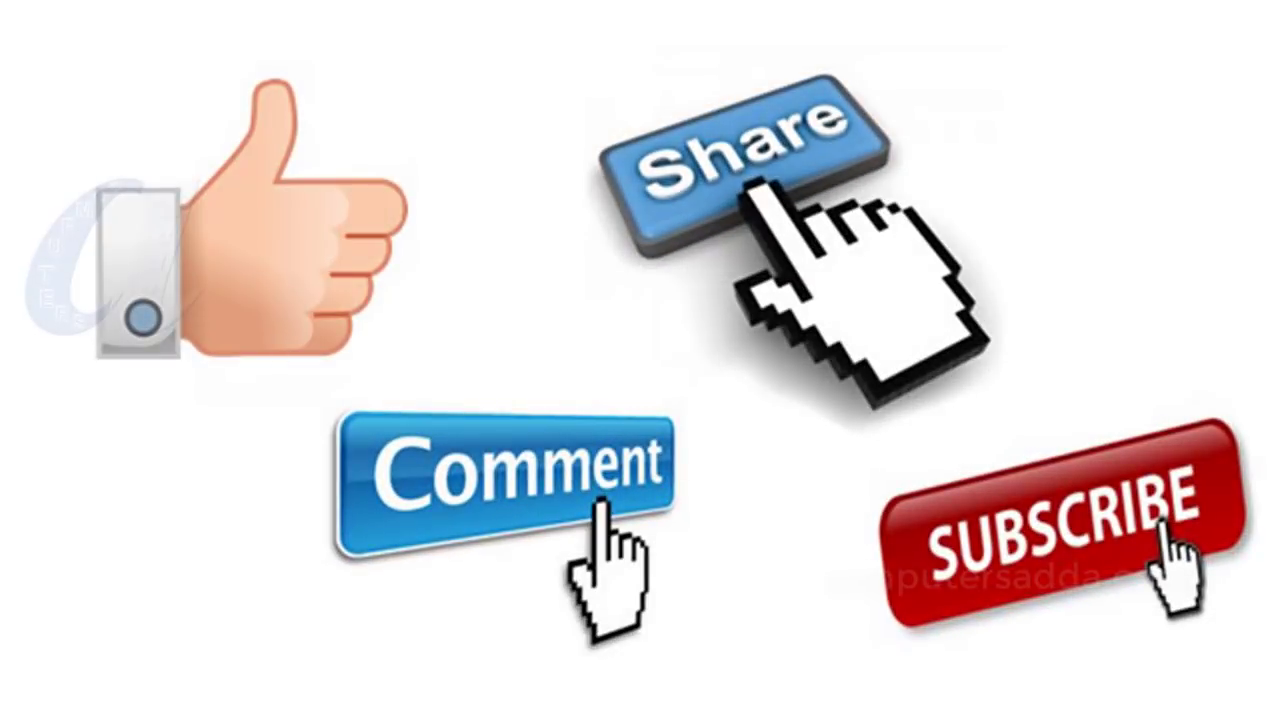